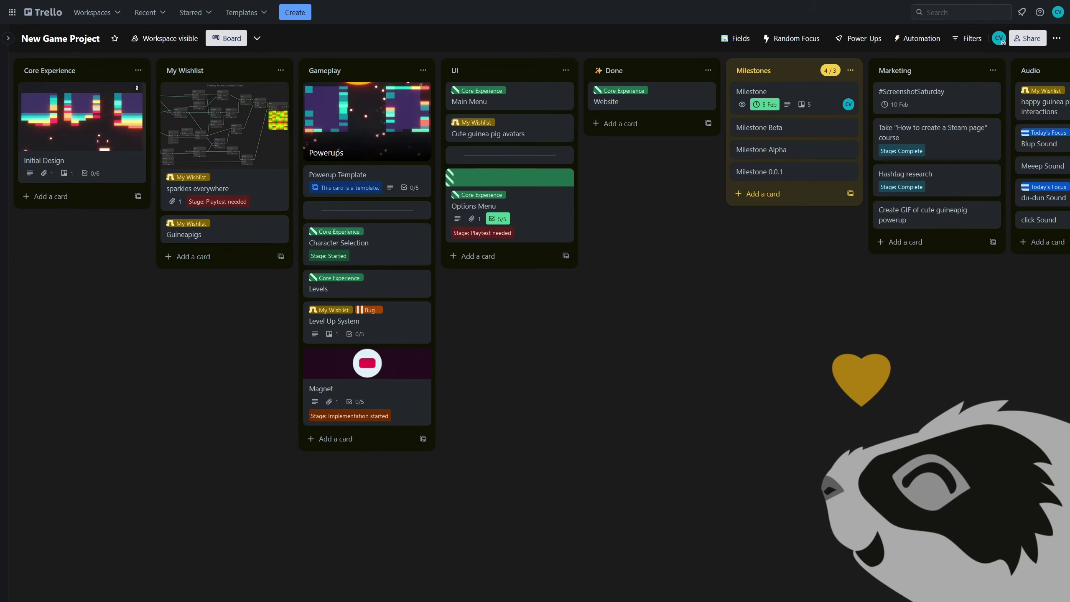
- Open the trigger choices for a new automation rule
left_click(9, 39)
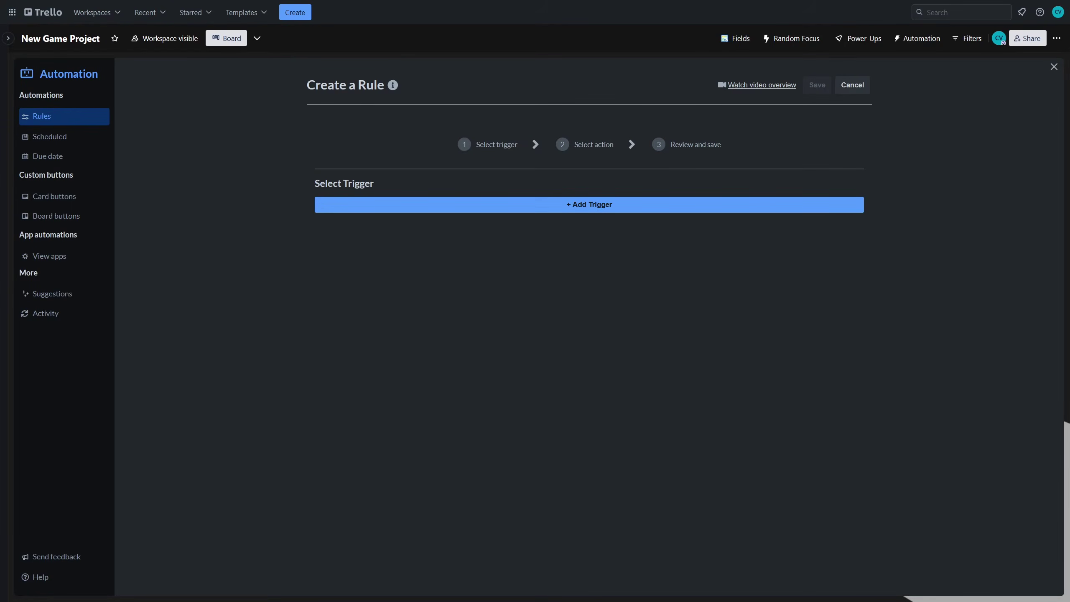
left_click(677, 205)
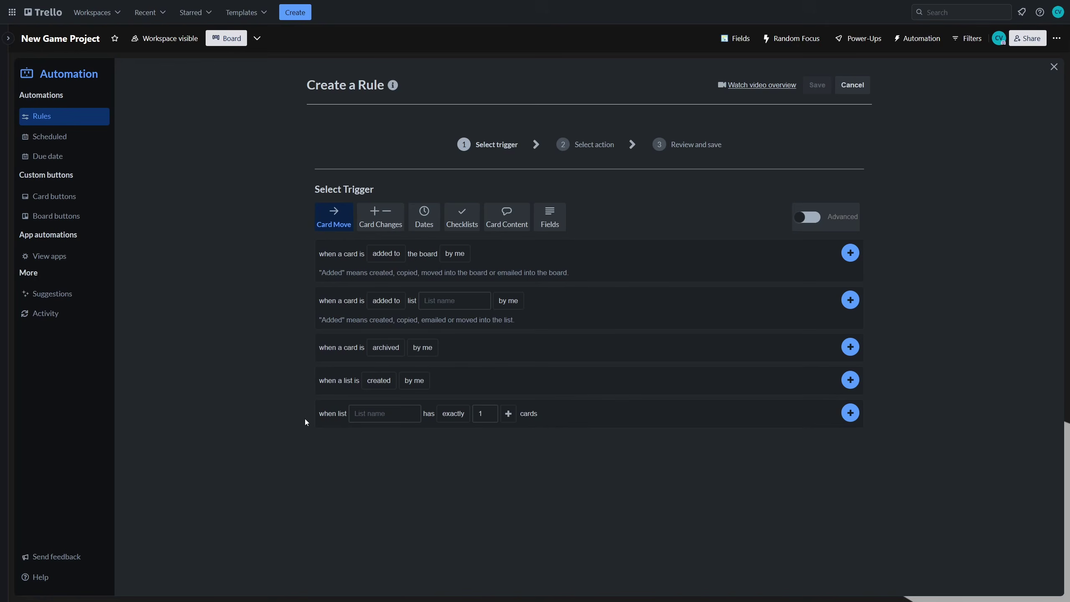
- Add a card titled "Guineapigs" to the My Wishlist list
left_click(213, 353)
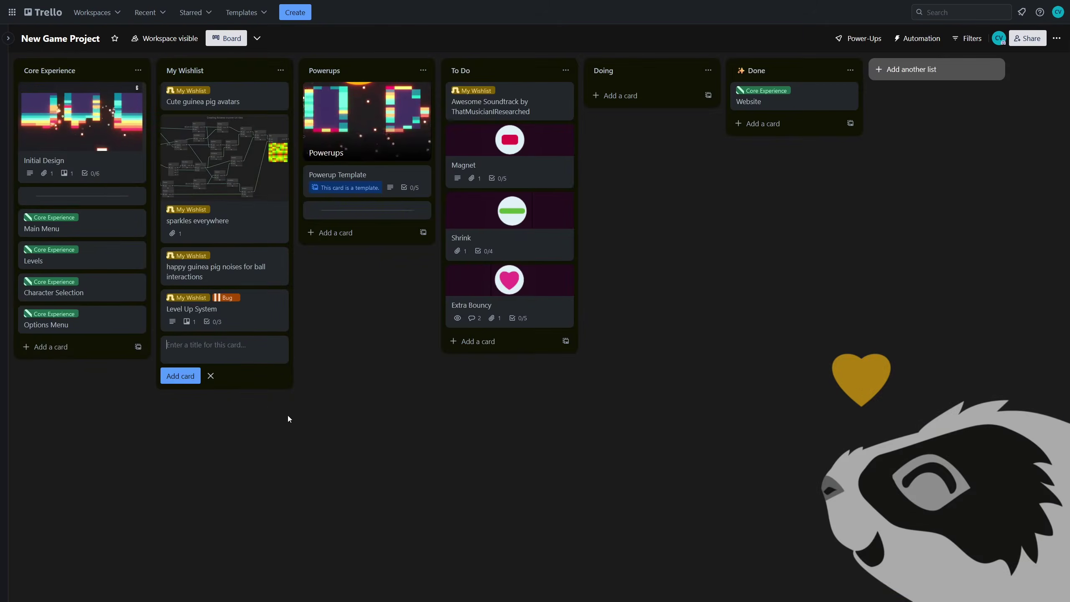
type("Guineapigs")
key("Return")
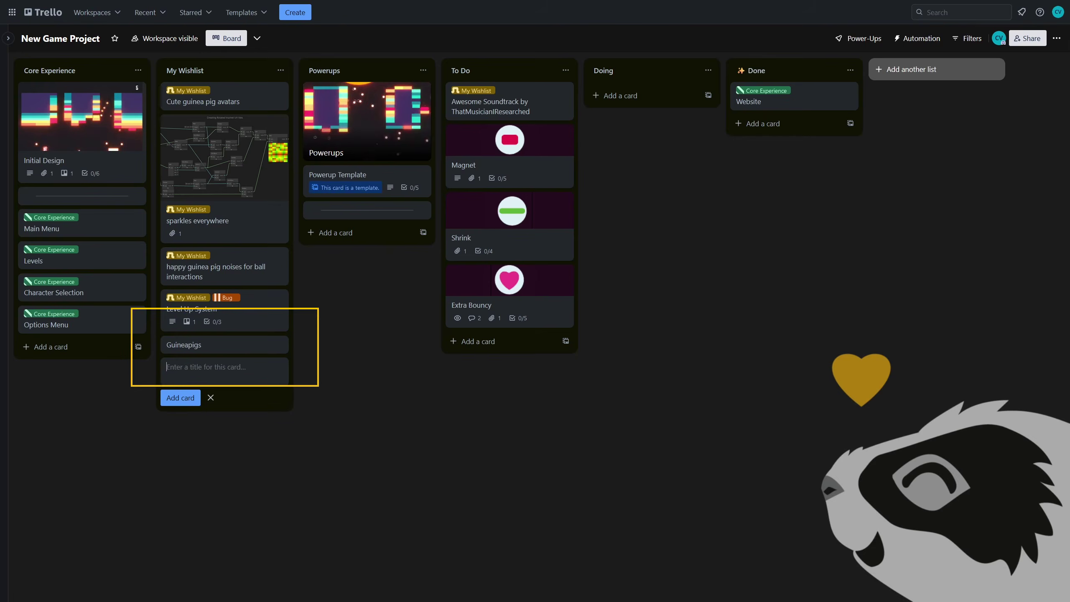
left_click(439, 463)
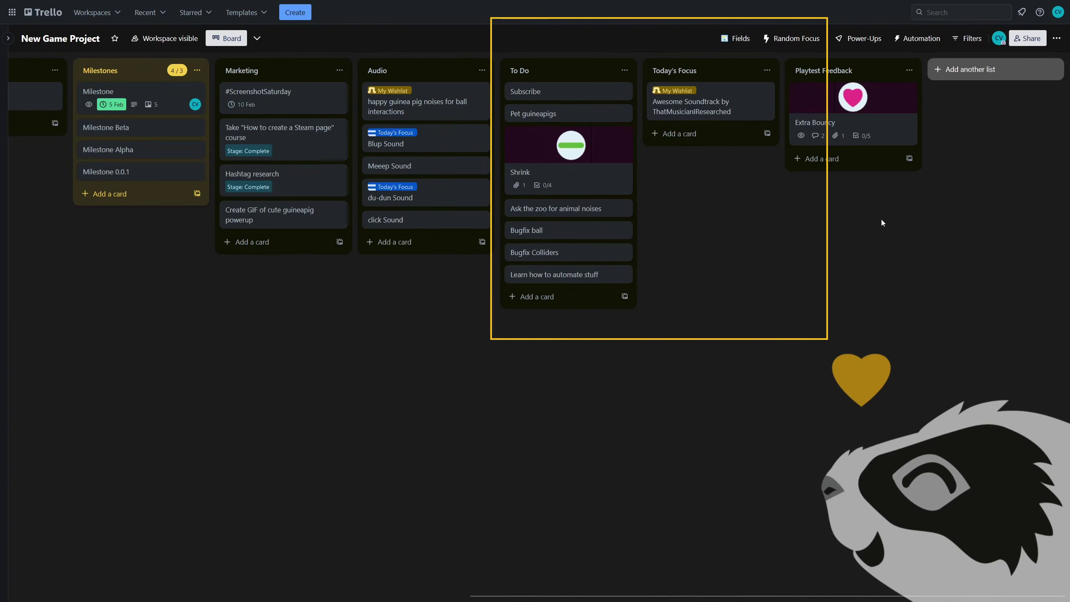
- Run the Random Focus automation on the board
left_click(792, 38)
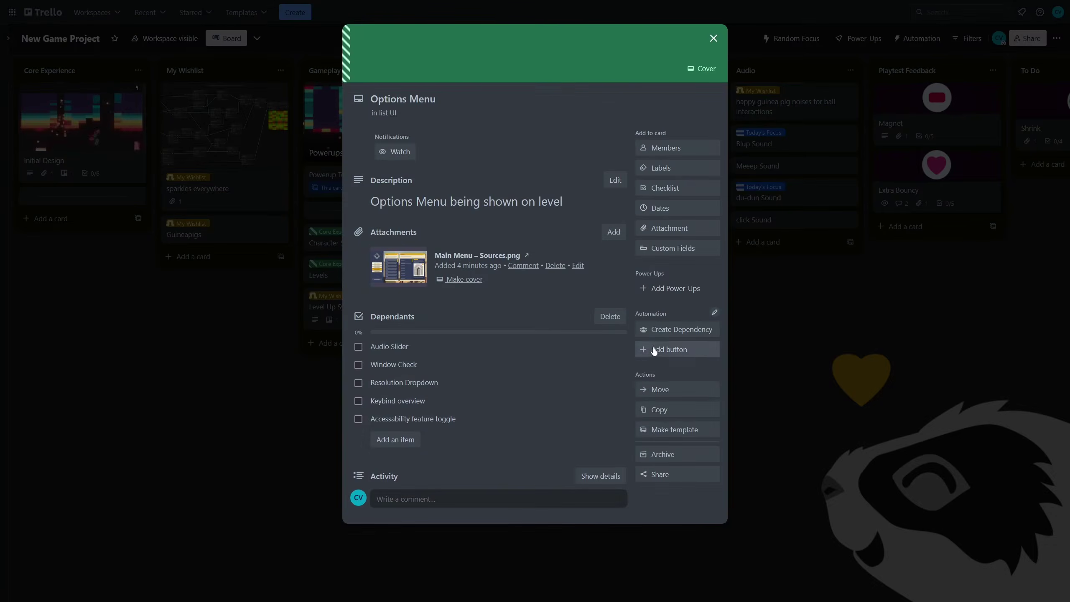
- Run the Create Dependency automation on the Options Menu card, then open and close the linked Audio Slider card
left_click(680, 331)
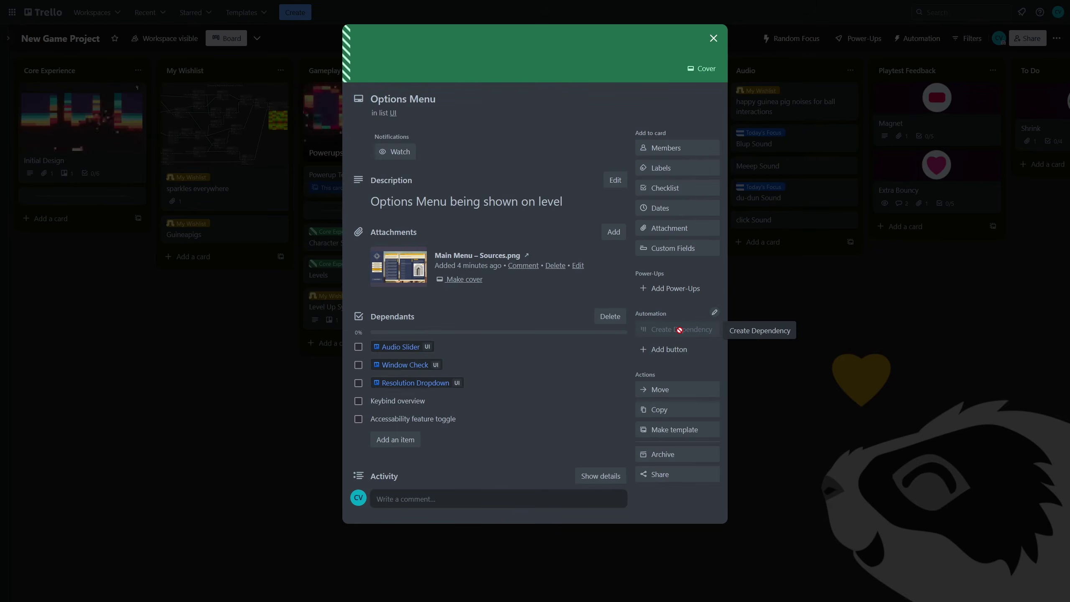
left_click(398, 347)
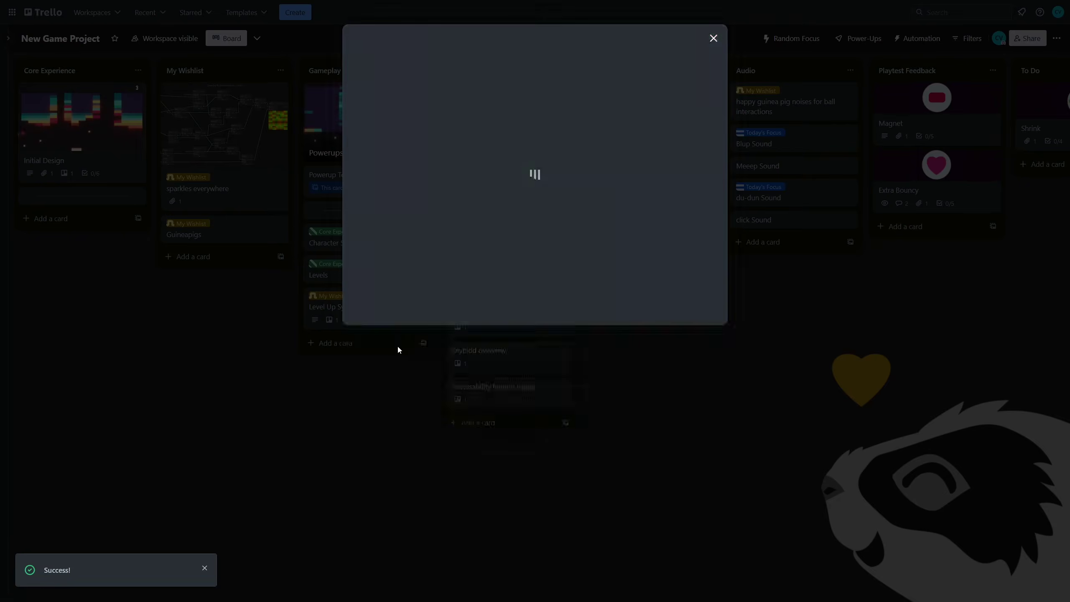
key("Escape")
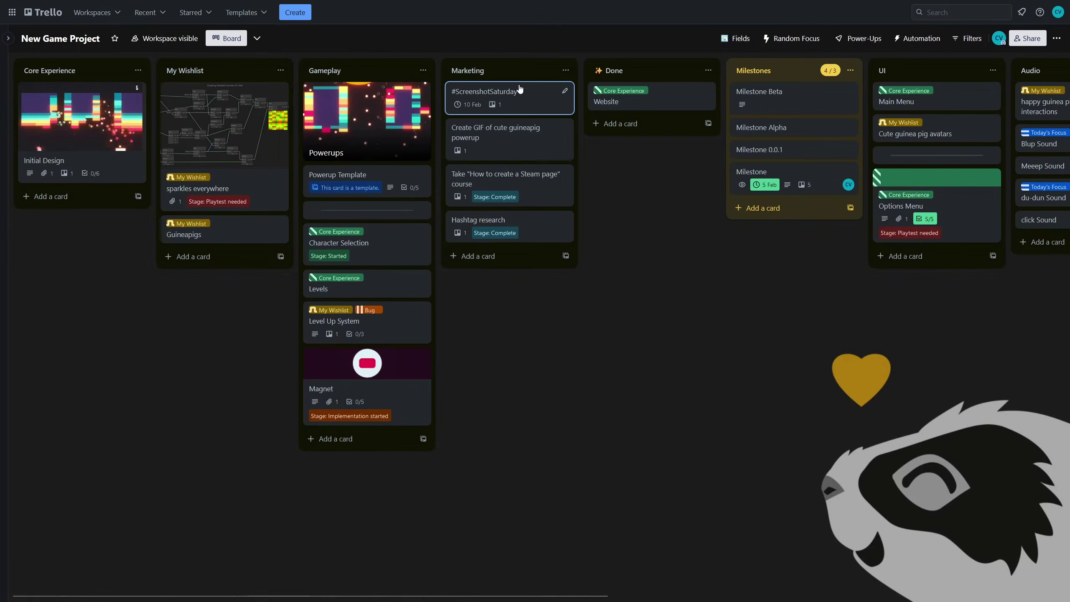
- Move the #ScreenshotSaturday card from the Marketing list to the Done list
left_click_drag(521, 95, 657, 186)
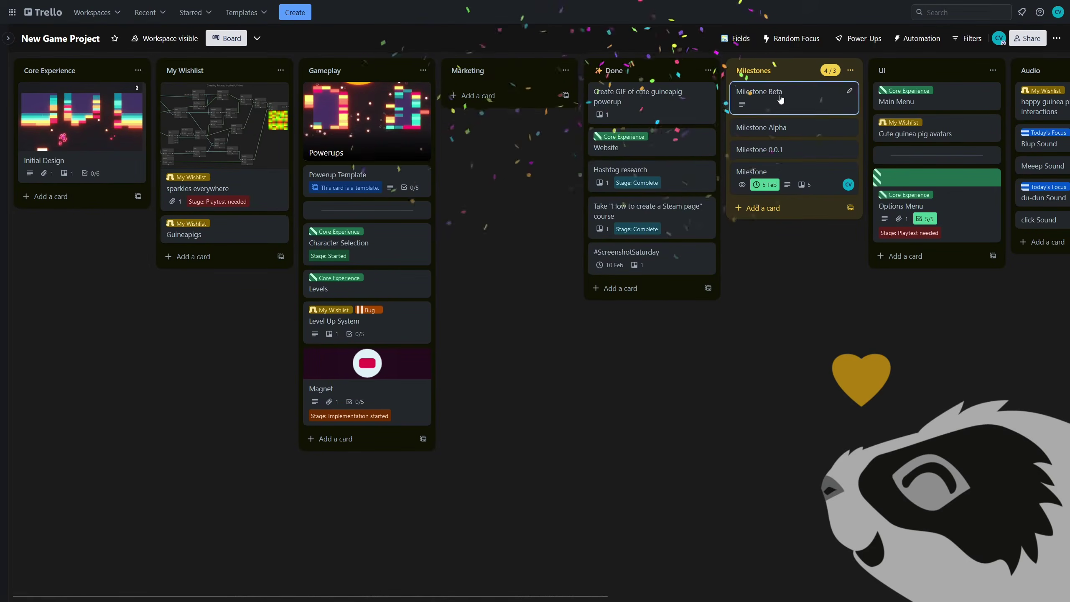
- Run the custom Archive automation on the Milestone Beta card and close the card
left_click(776, 99)
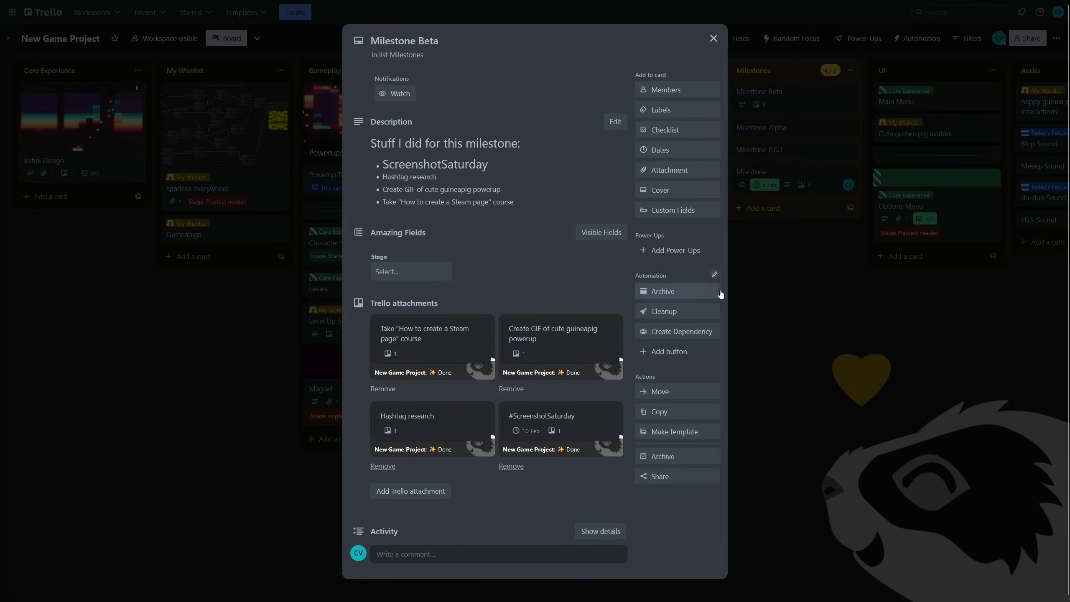
left_click(710, 292)
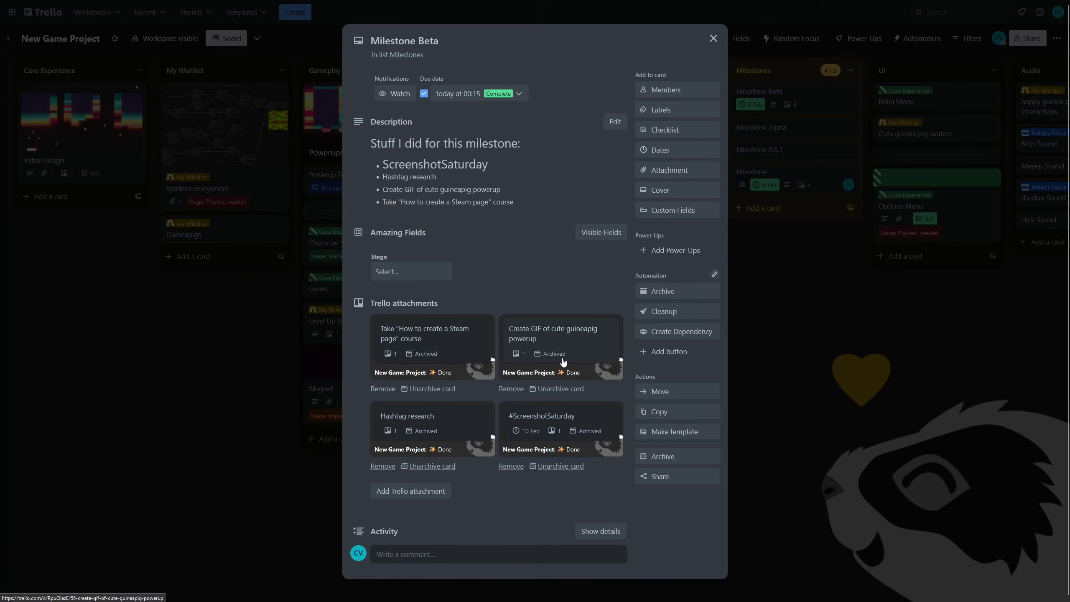
left_click(794, 329)
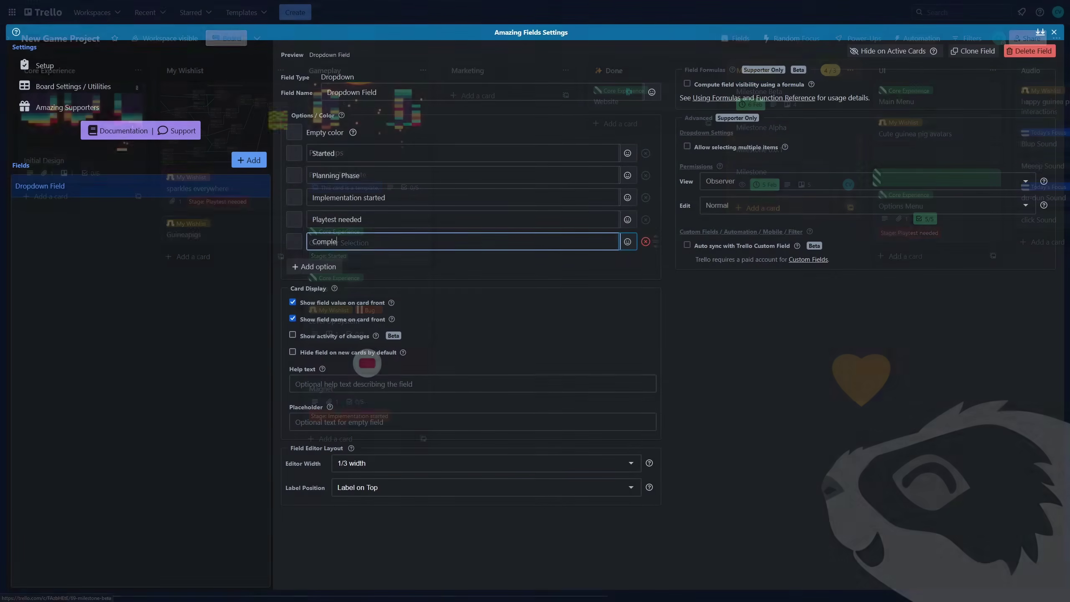
- Finish naming the fifth dropdown option "Complete" and color the five options green, yellow, orange, red and teal
type("te")
left_click(294, 153)
left_click(294, 175)
left_click(294, 197)
left_click(294, 219)
left_click(294, 241)
left_click(330, 330)
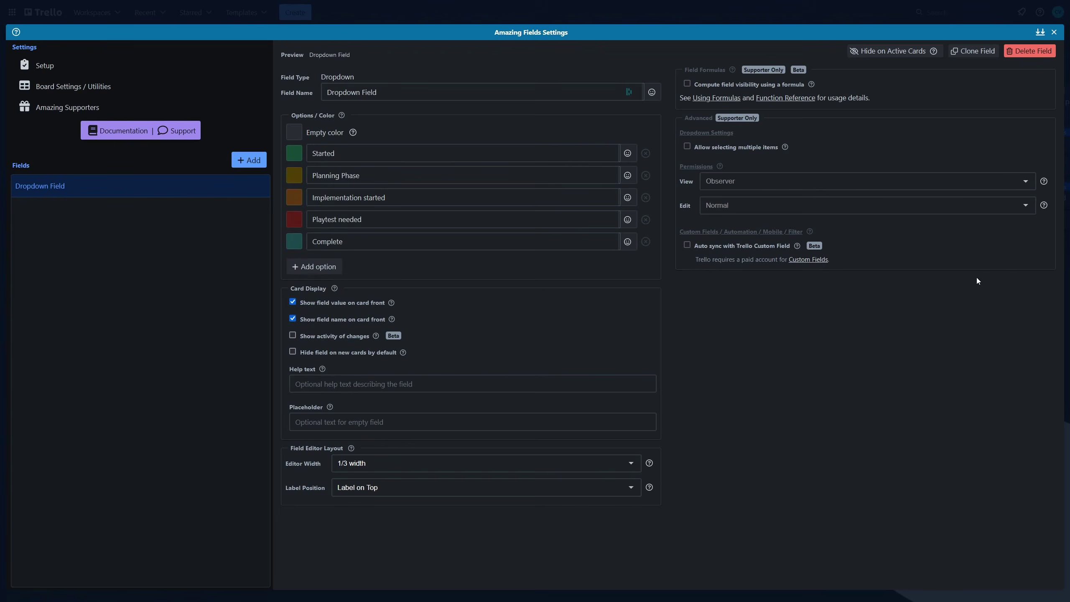
left_click(1054, 33)
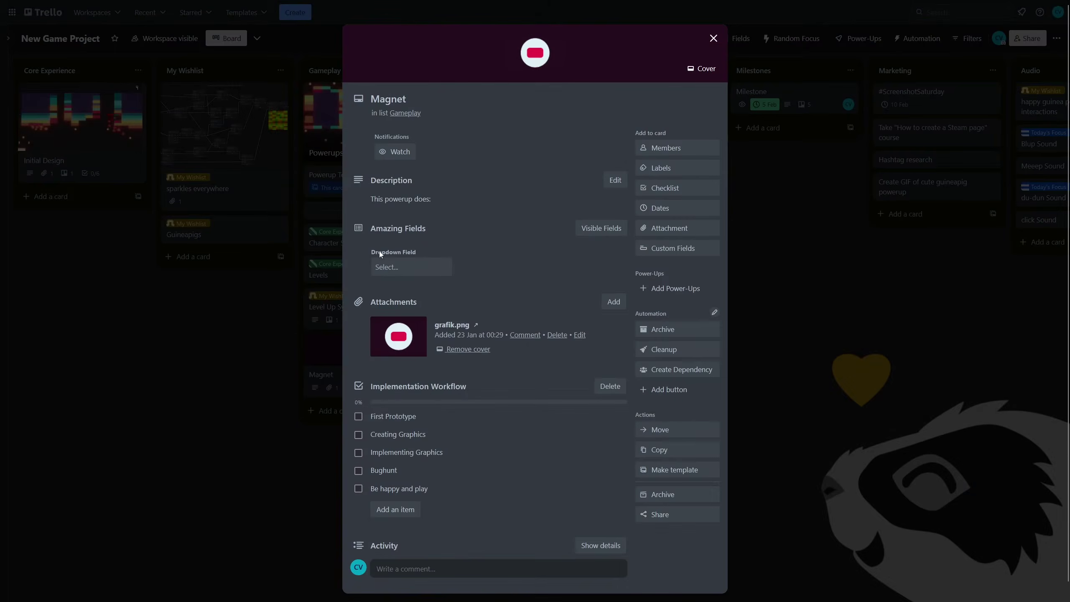
- Choose a value for the Dropdown Field on the Magnet card and close the card
left_click(381, 266)
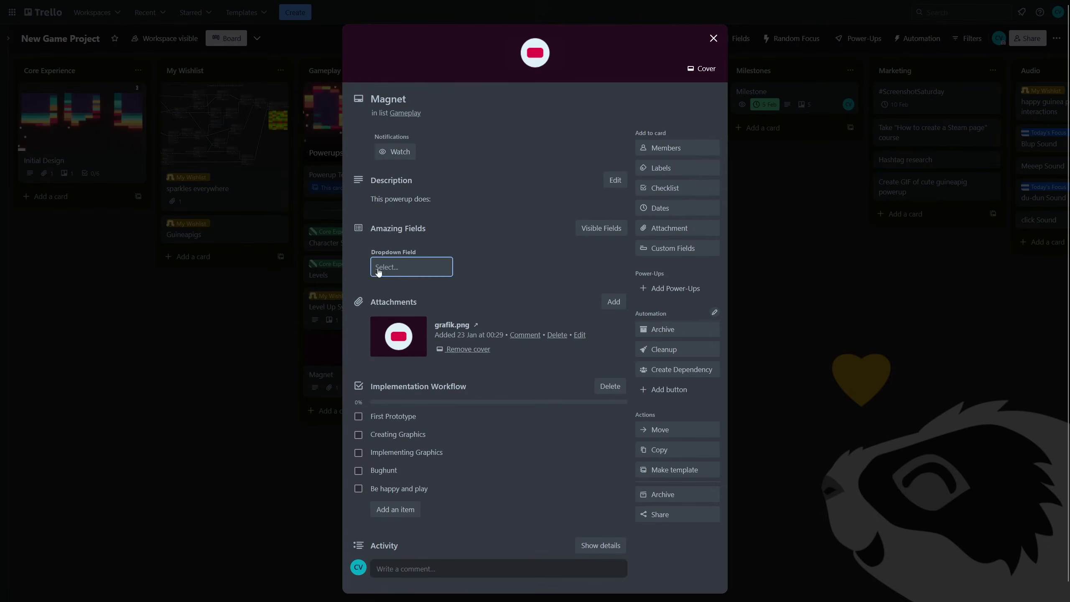
left_click(467, 384)
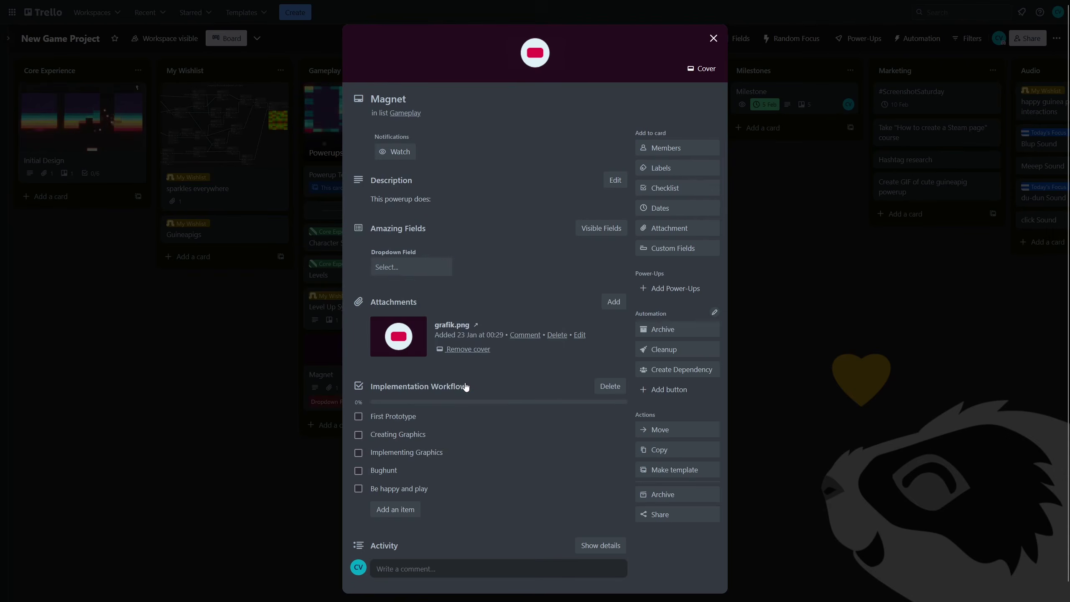
left_click(276, 415)
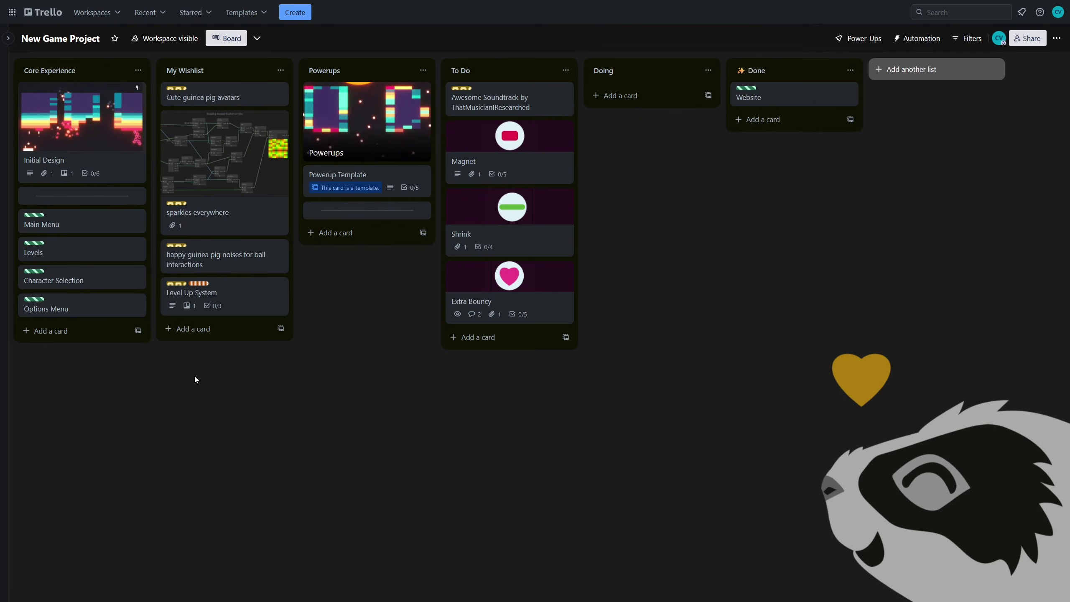
- Expand the card labels on the board so they show their names
left_click(176, 283)
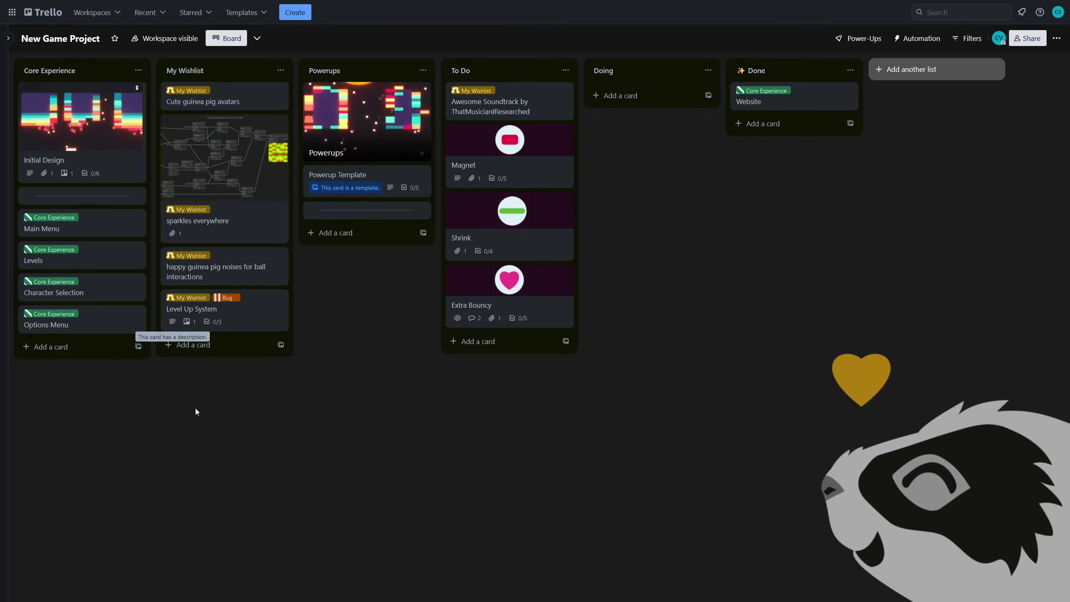
- Move the Options Menu card to the To Do list and back to Core Experience
left_click_drag(42, 320, 538, 135)
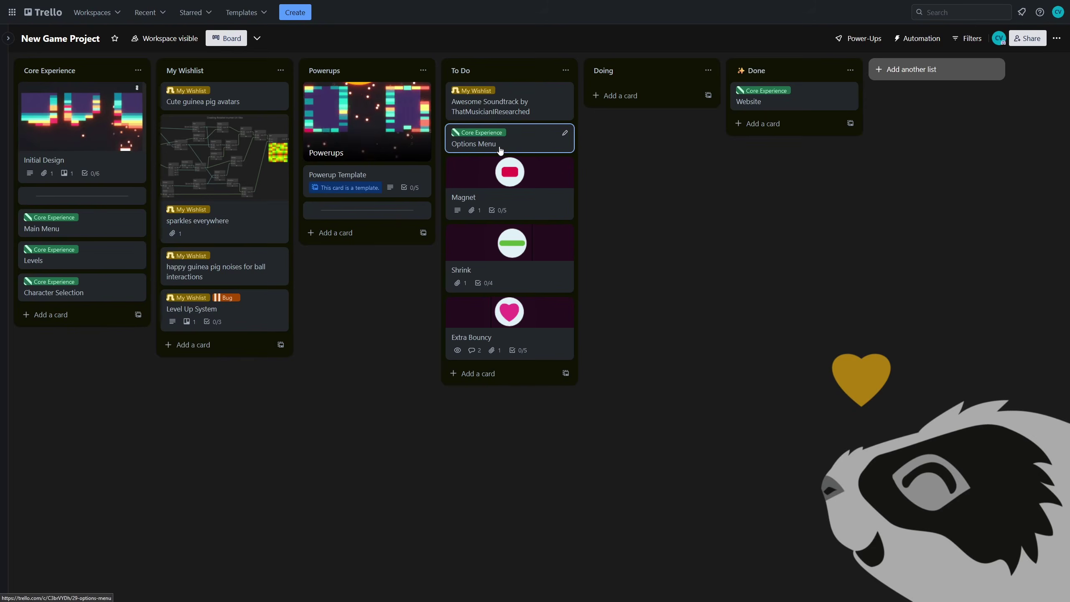
left_click_drag(501, 148, 78, 311)
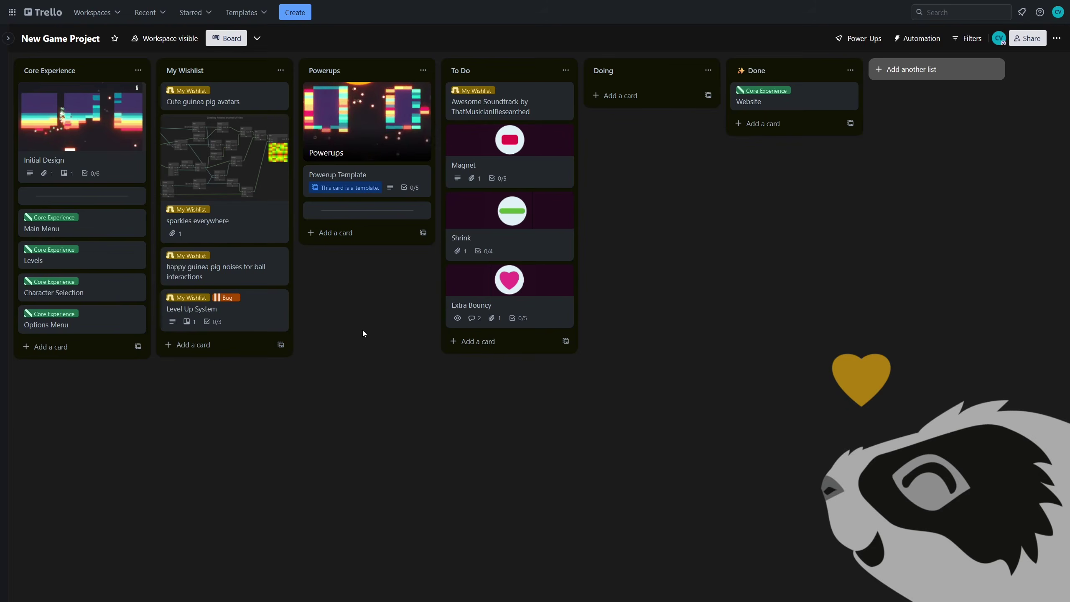
- Start a new automation rule for the board and begin adding its trigger
left_click(917, 41)
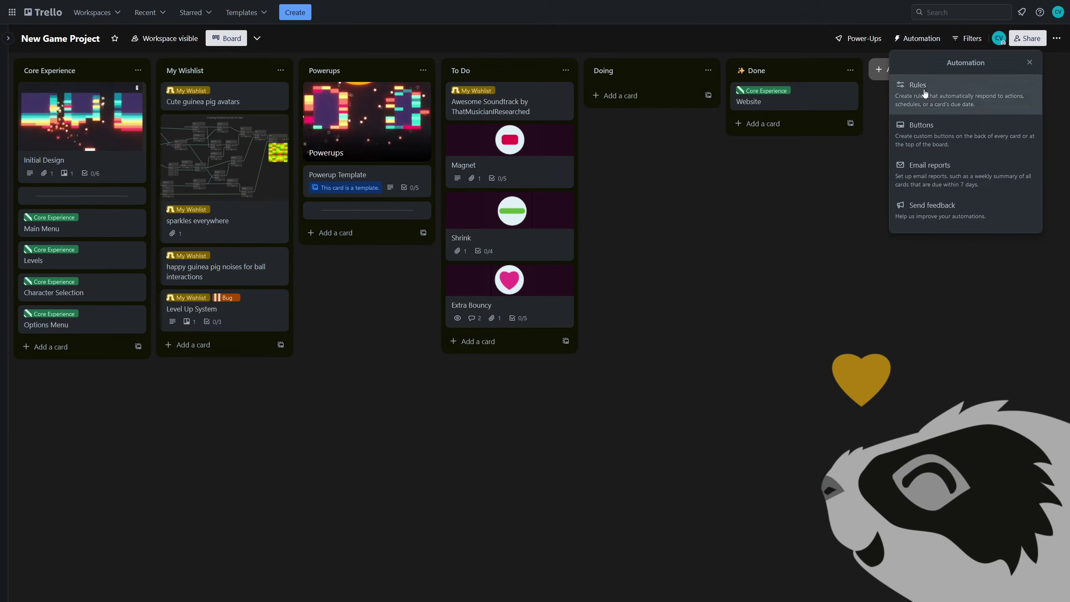
left_click(947, 89)
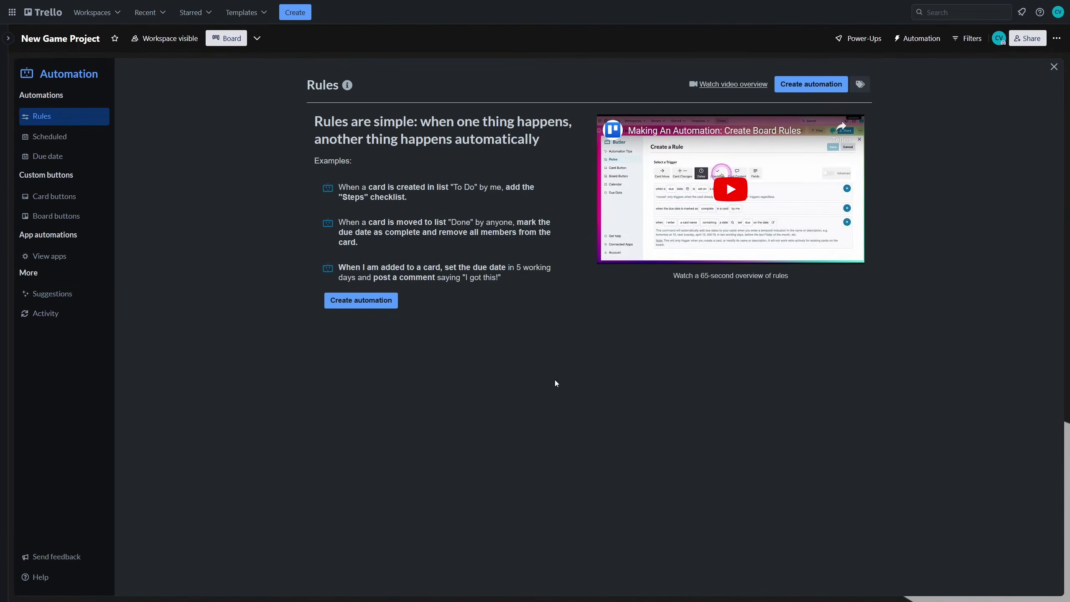
left_click(361, 300)
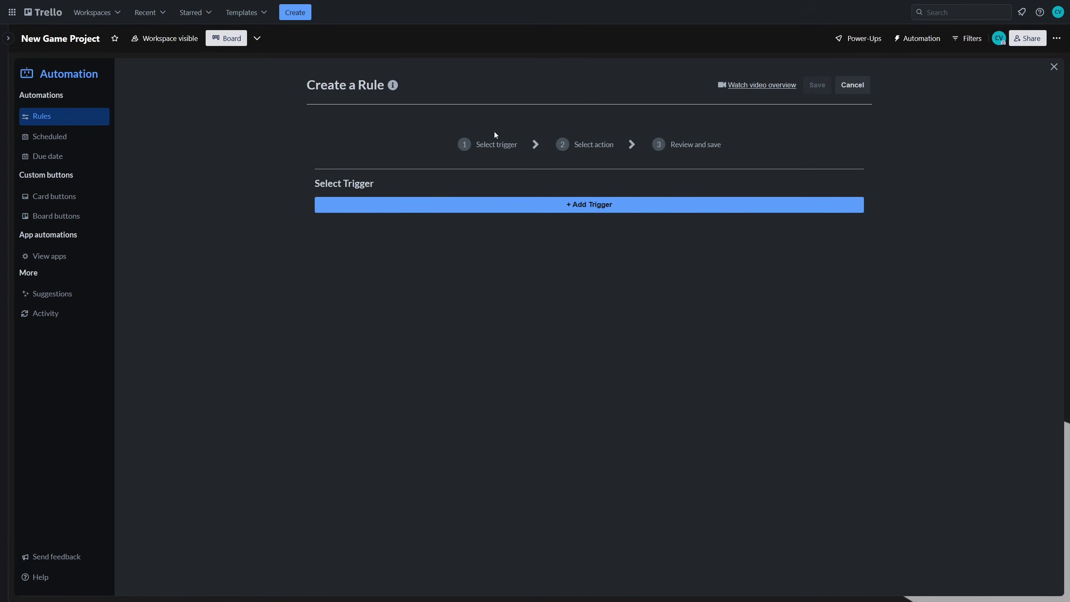
left_click(598, 205)
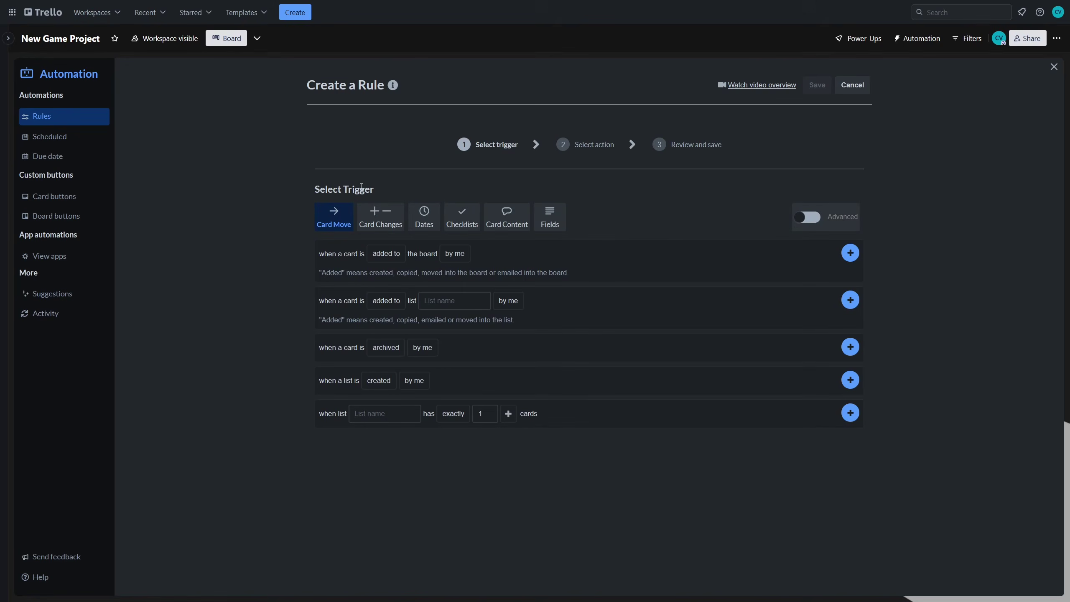
- Examine the available card actions and "by me" alternatives for the Card Move triggers
left_click(372, 262)
left_click(421, 453)
left_click(386, 303)
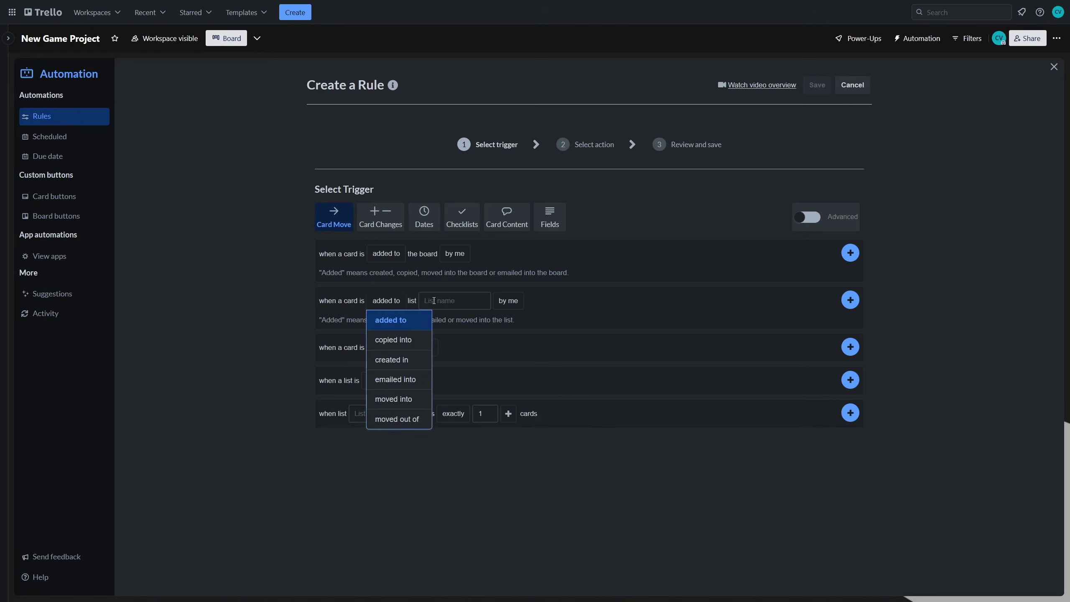
left_click(519, 302)
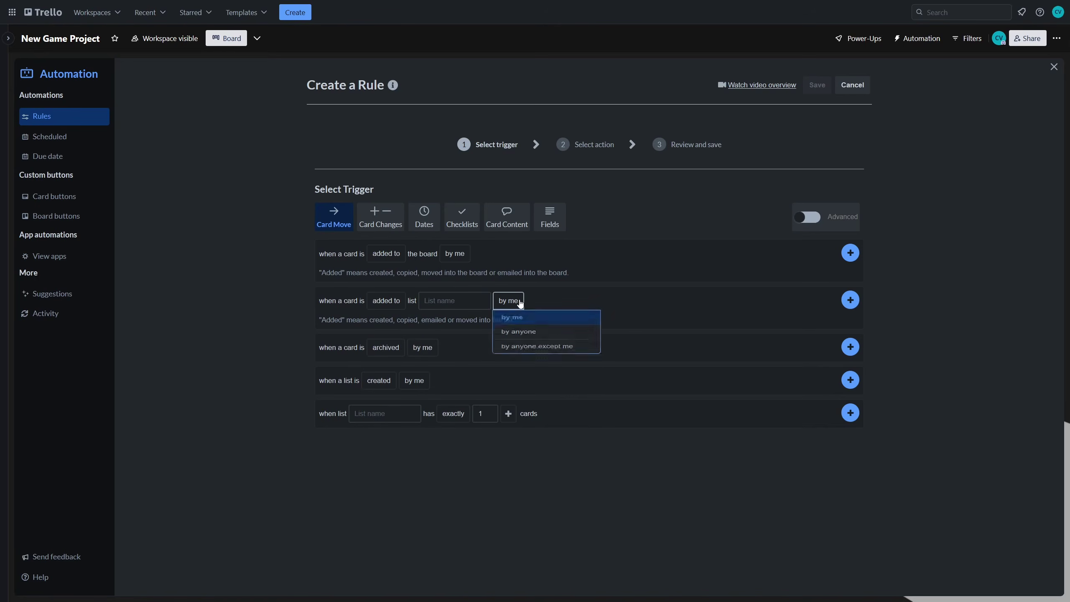
left_click(396, 283)
left_click(392, 304)
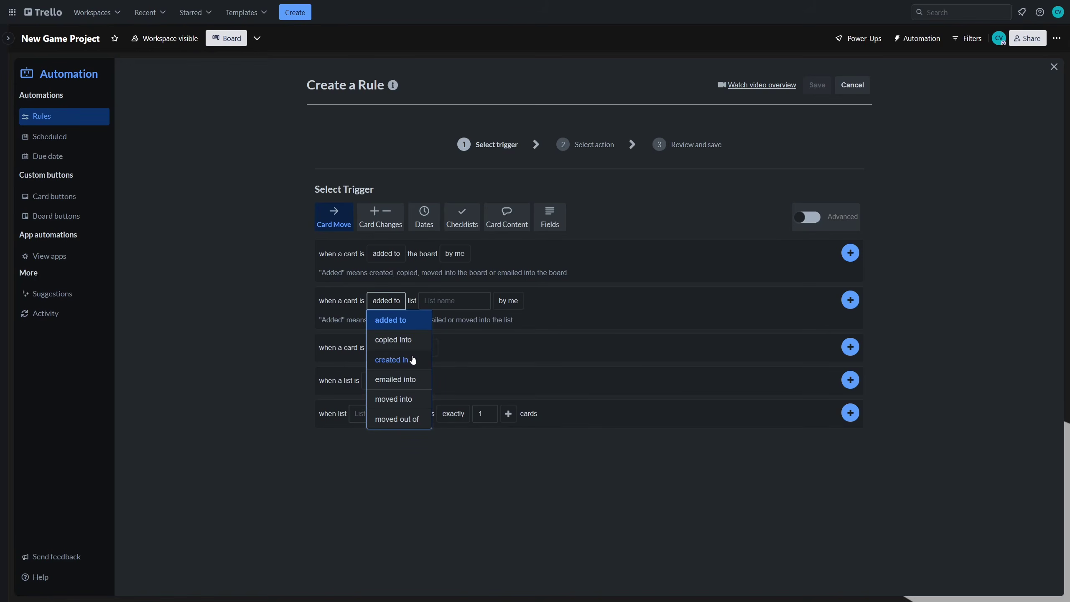
left_click(478, 341)
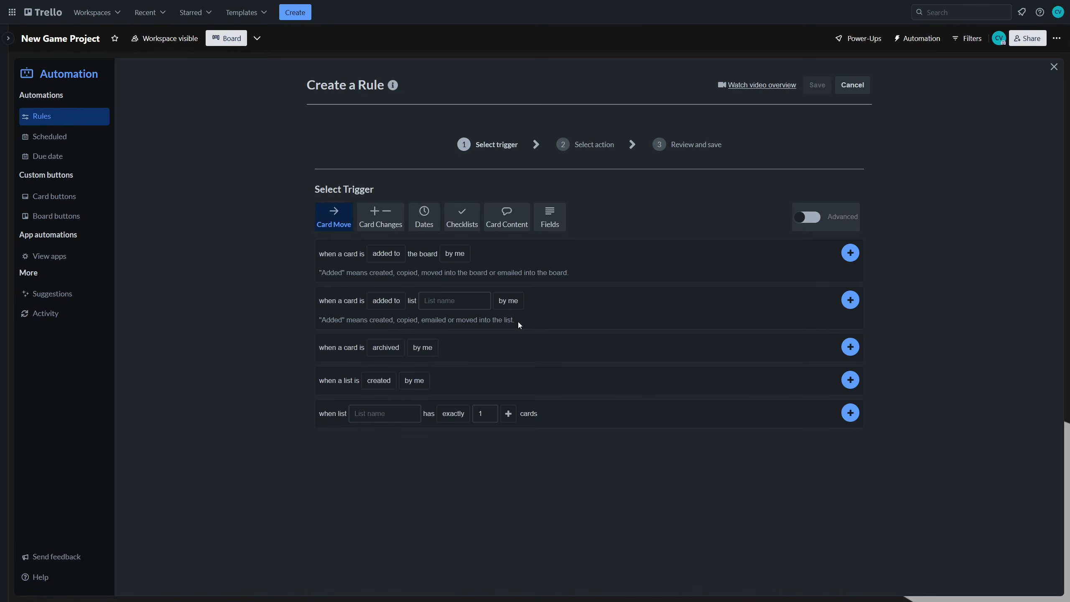
- Set the list trigger to fire when a card is created in the My Wishlist list by me
left_click(391, 302)
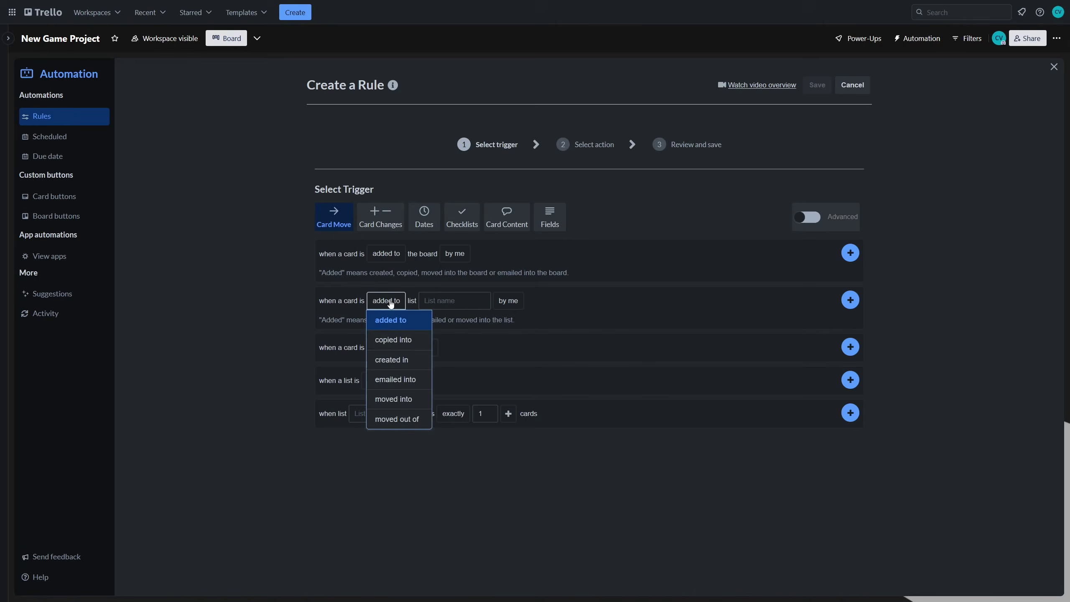
left_click(398, 366)
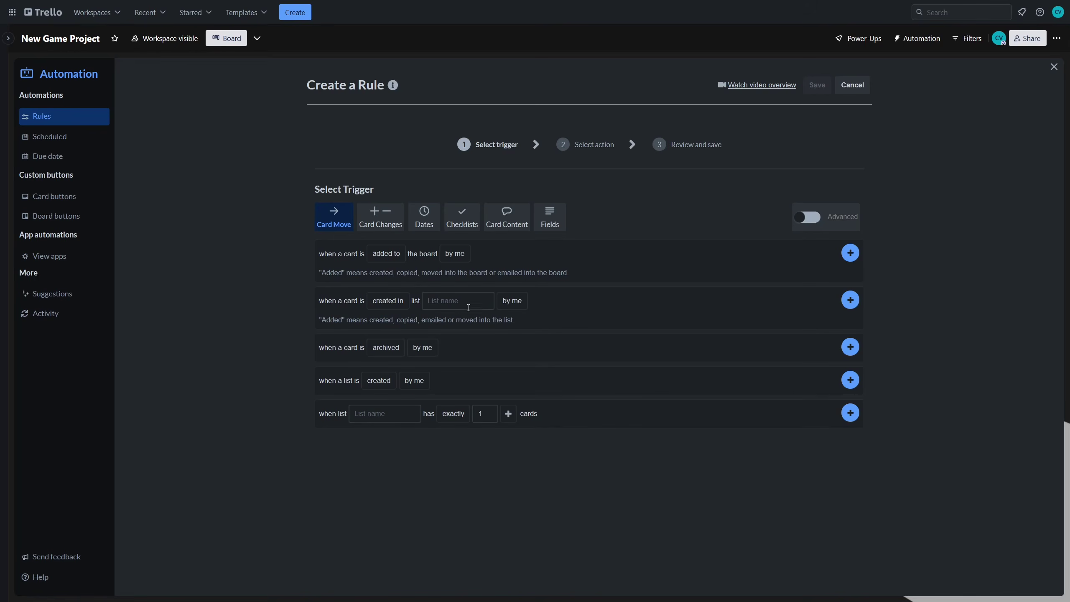
left_click(445, 298)
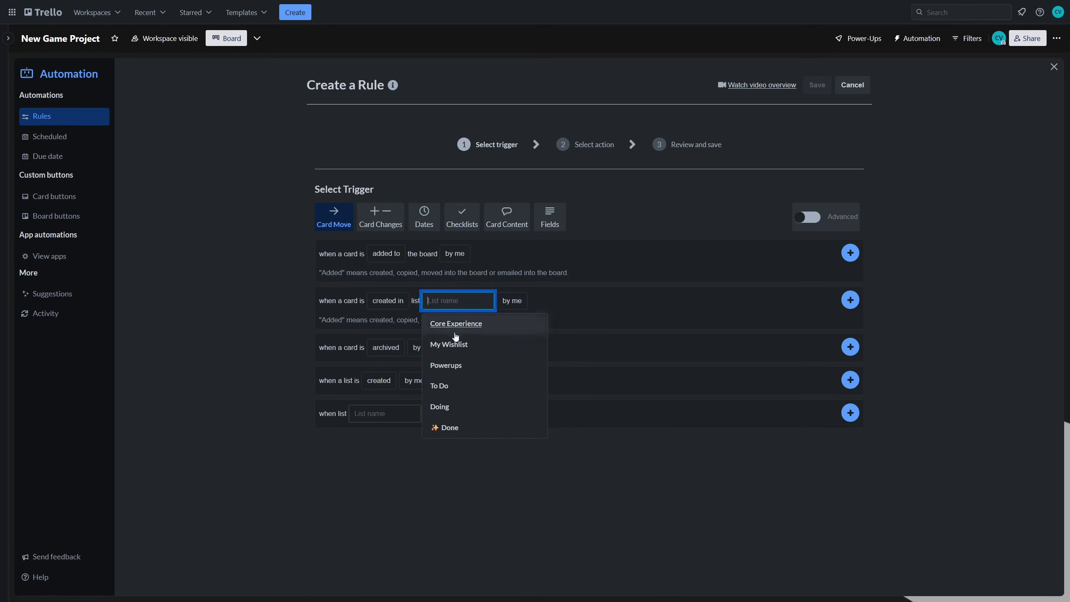
left_click(495, 351)
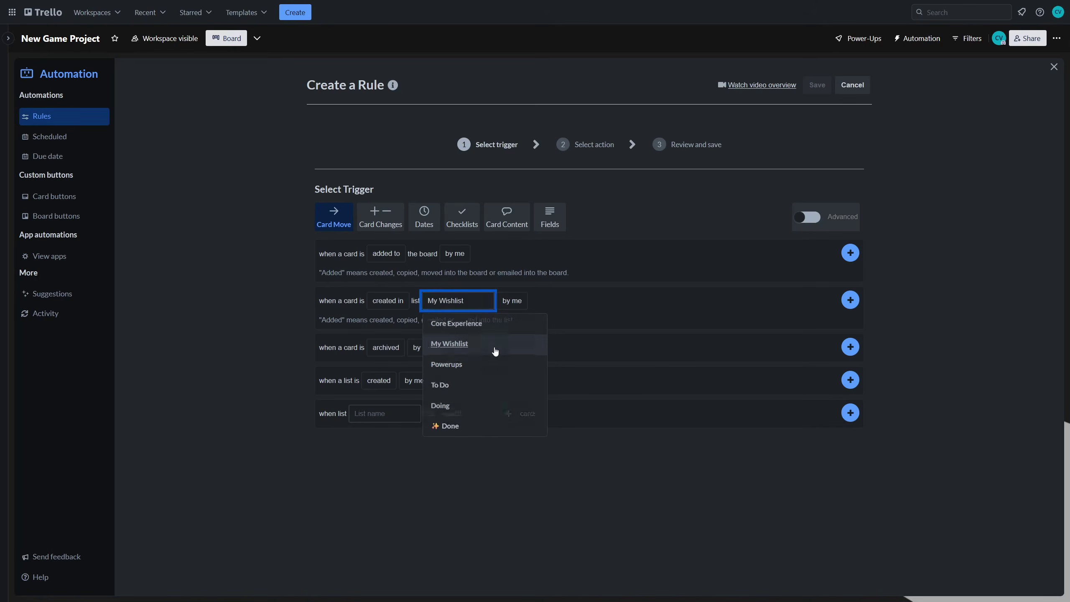
left_click(505, 304)
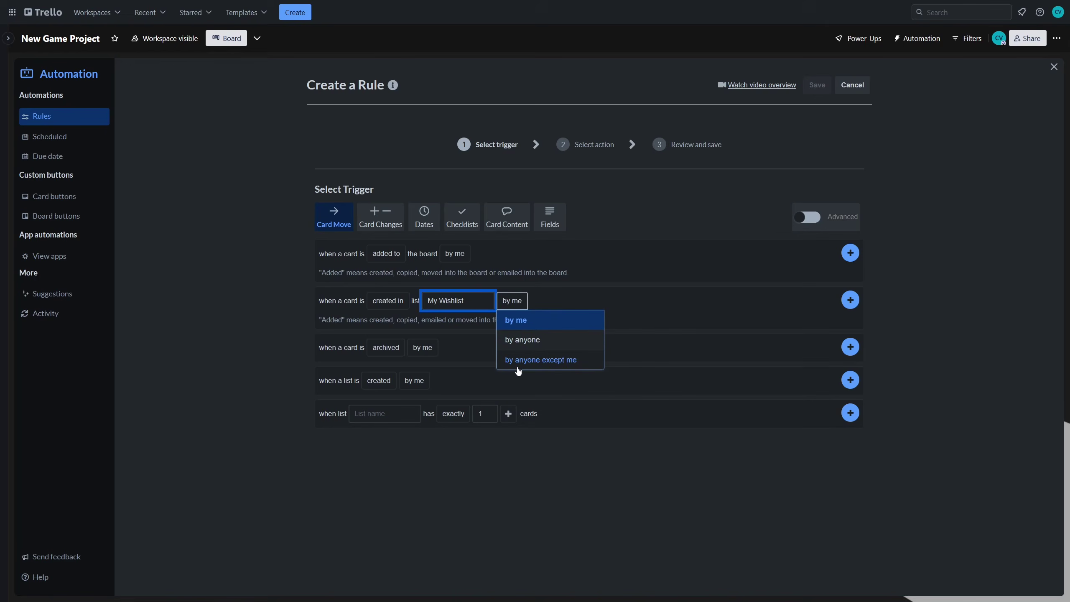
left_click(666, 304)
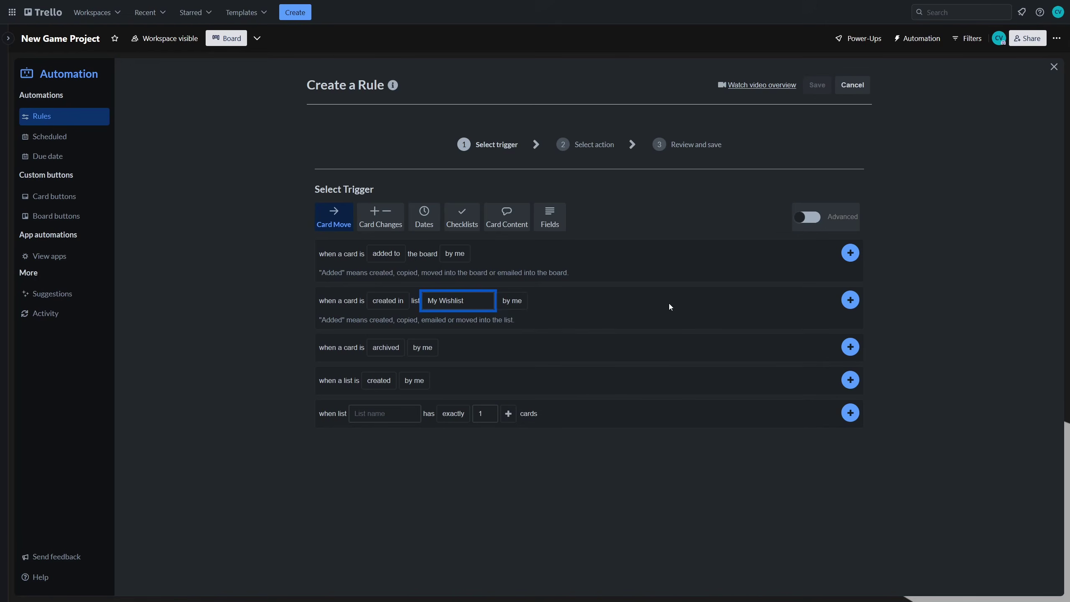
- Add the card-creation trigger for My Wishlist to the rule and look through the available checklist actions
left_click(852, 305)
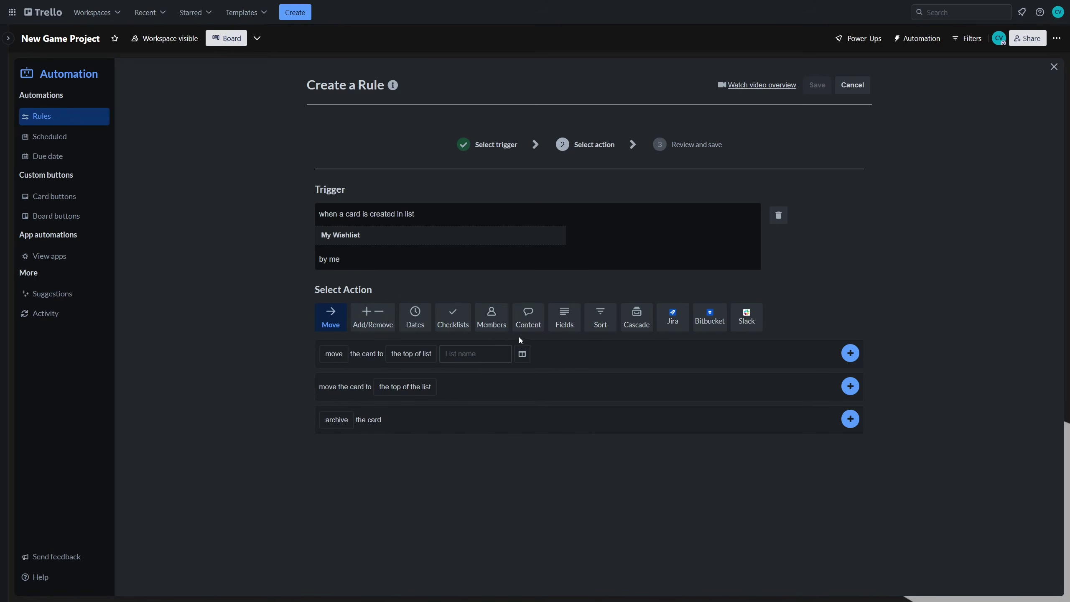
left_click(457, 327)
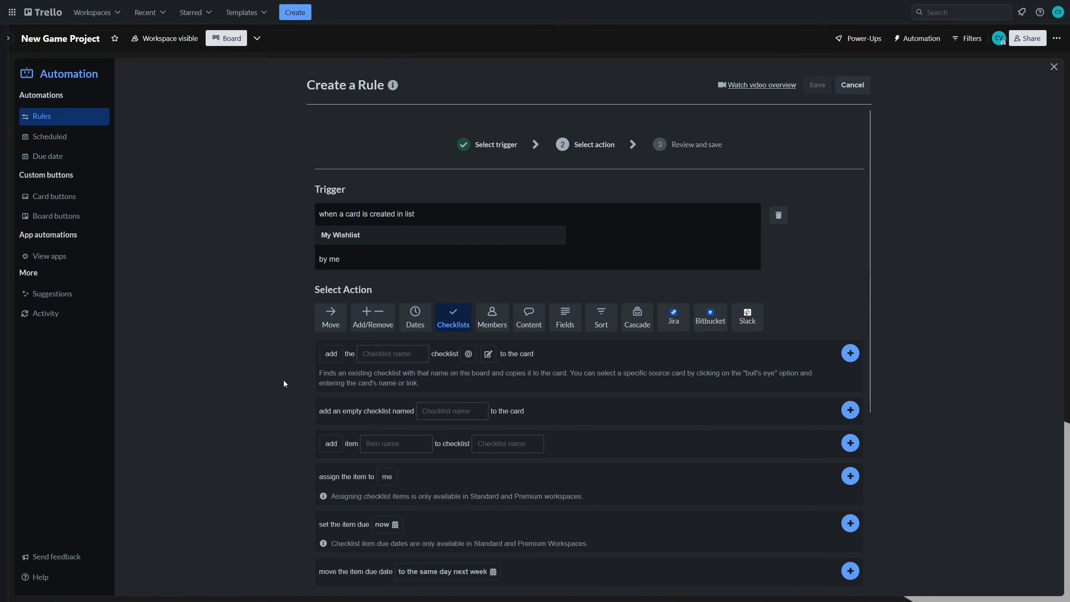
scroll(533, 425, "down", 5)
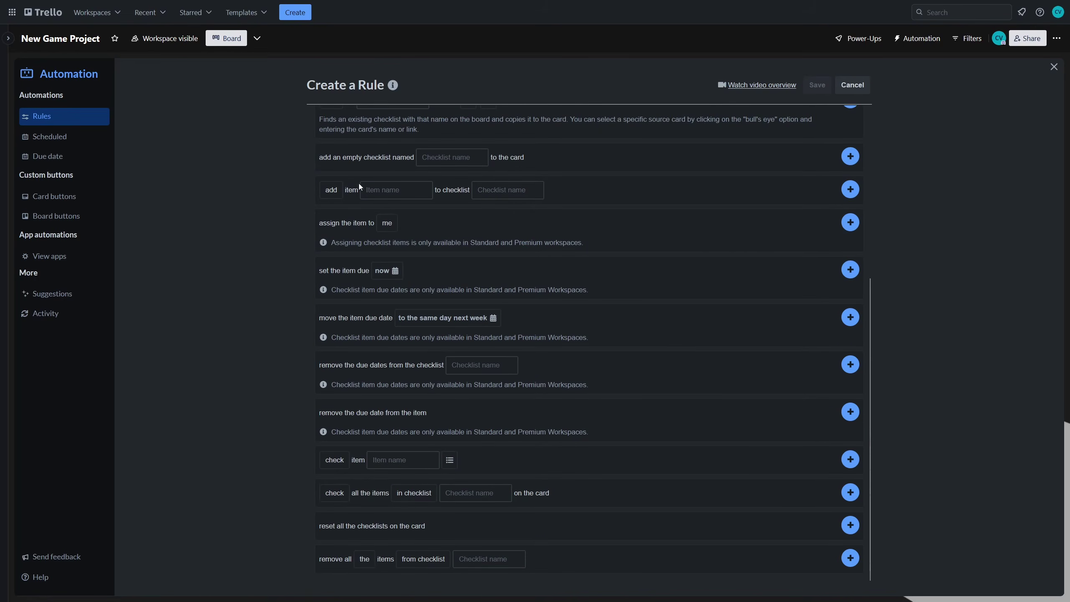
scroll(626, 444, "up", 5)
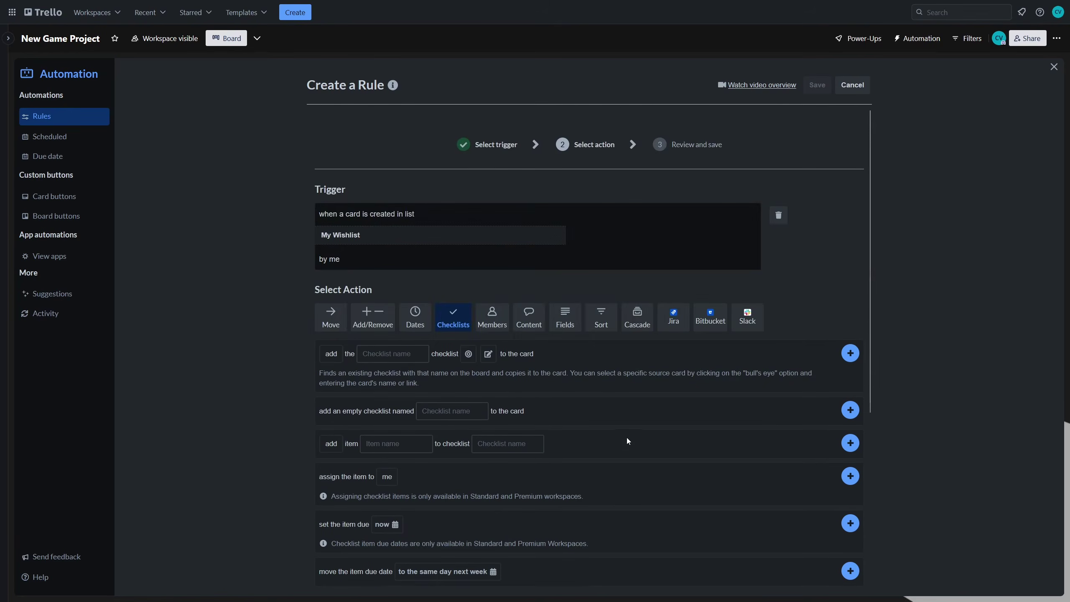
- Add an action that puts the yellow "My Wishlist" label on the card, and save the rule
left_click(370, 330)
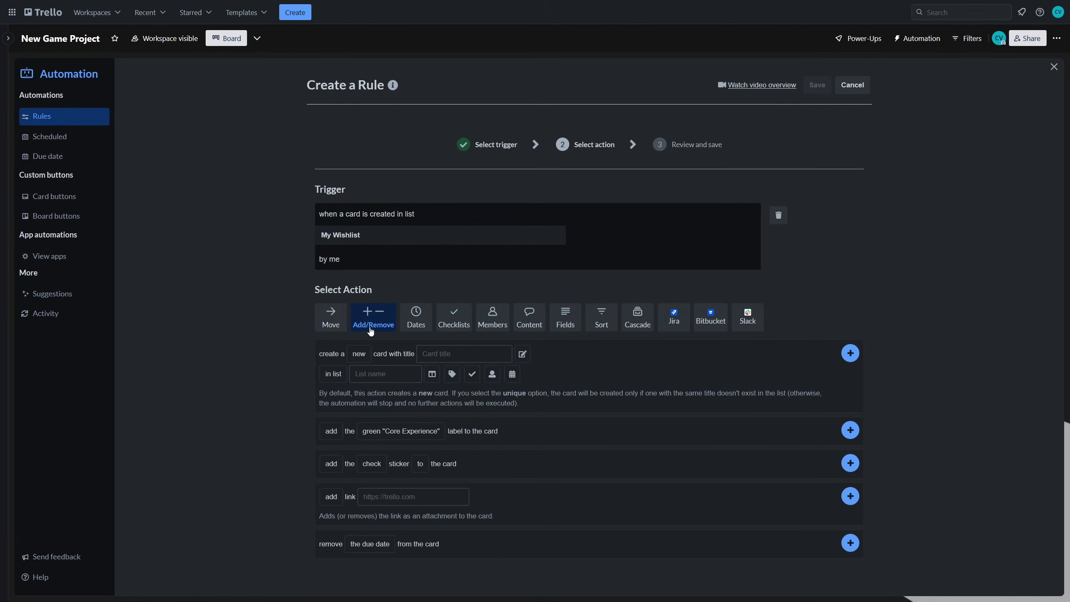
left_click(331, 431)
left_click(395, 432)
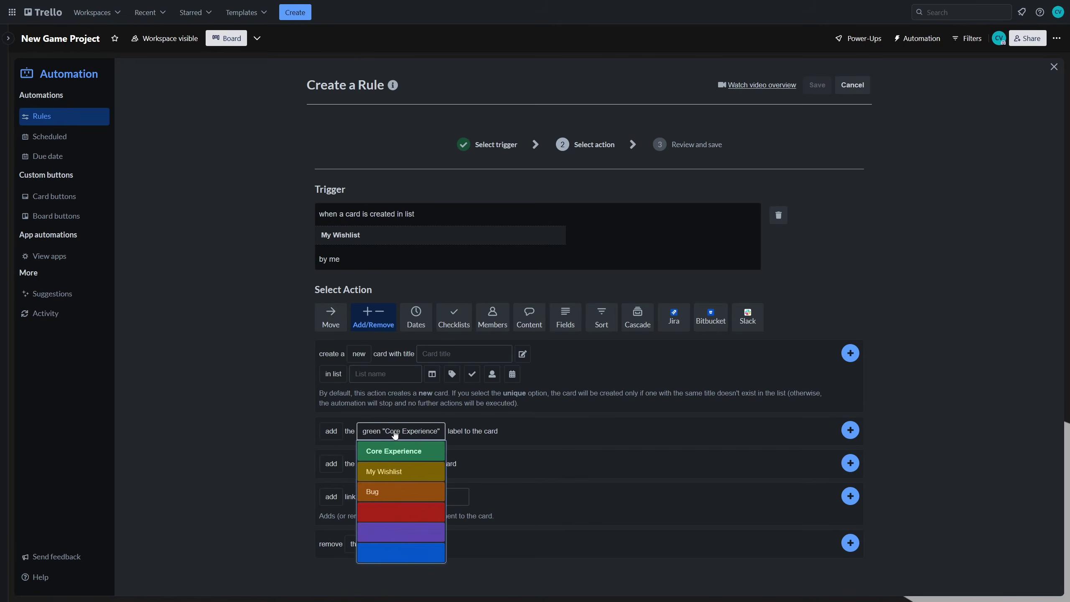
left_click(394, 471)
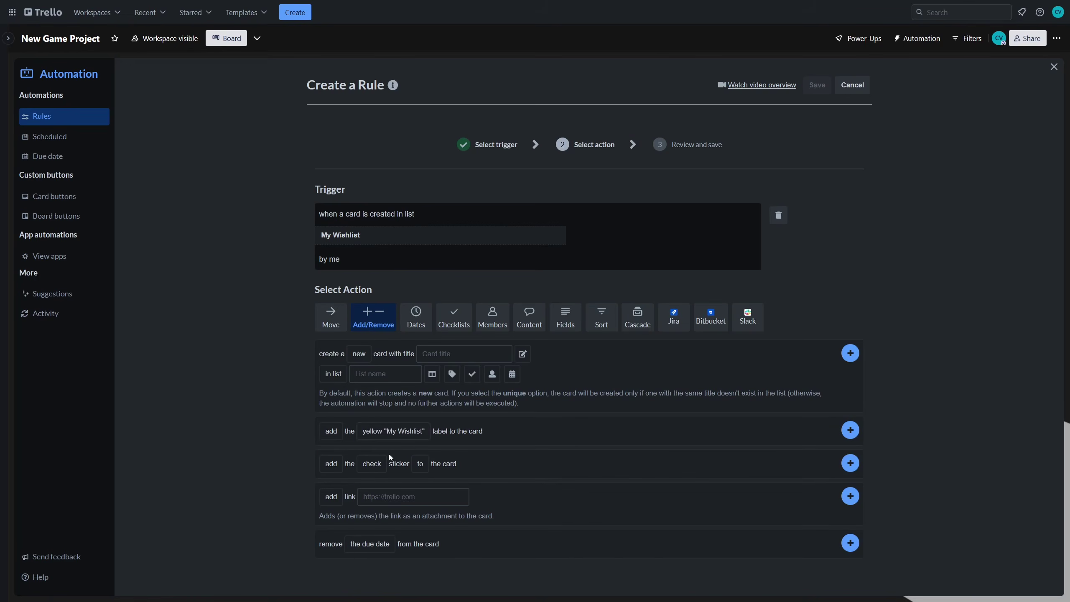
left_click(851, 431)
left_click(817, 86)
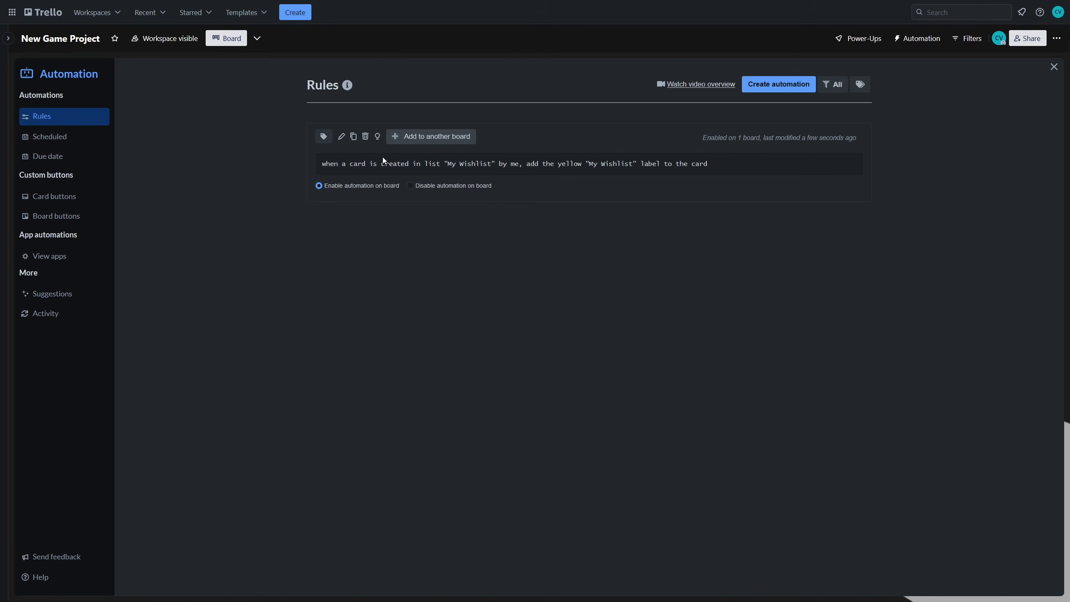
- Reopen the saved rule to inspect its editable trigger list and label name, and return to the board without saving
left_click(341, 138)
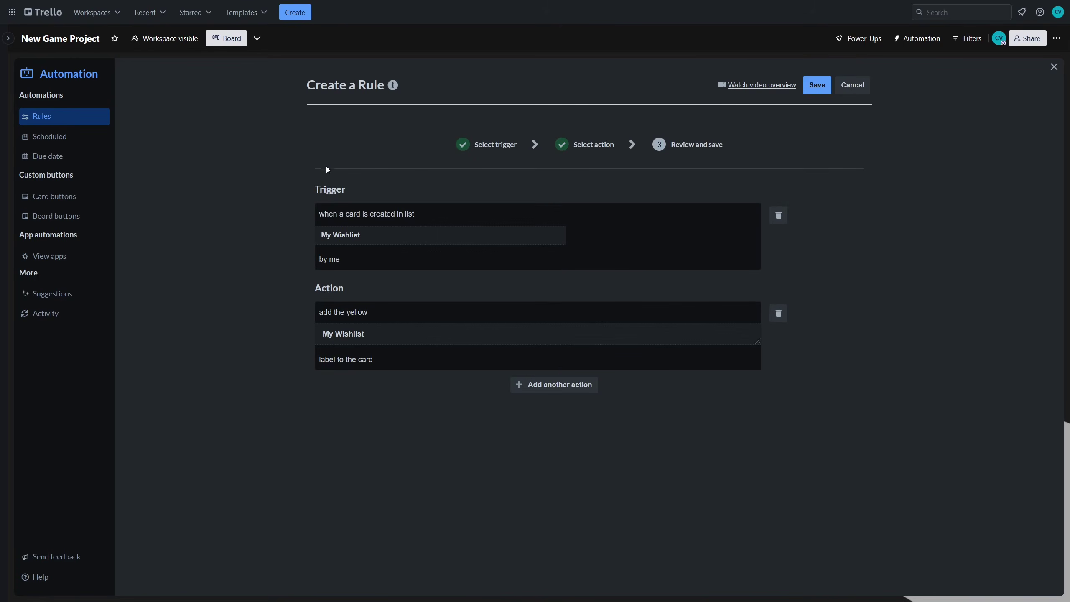
left_click(490, 242)
left_click(293, 242)
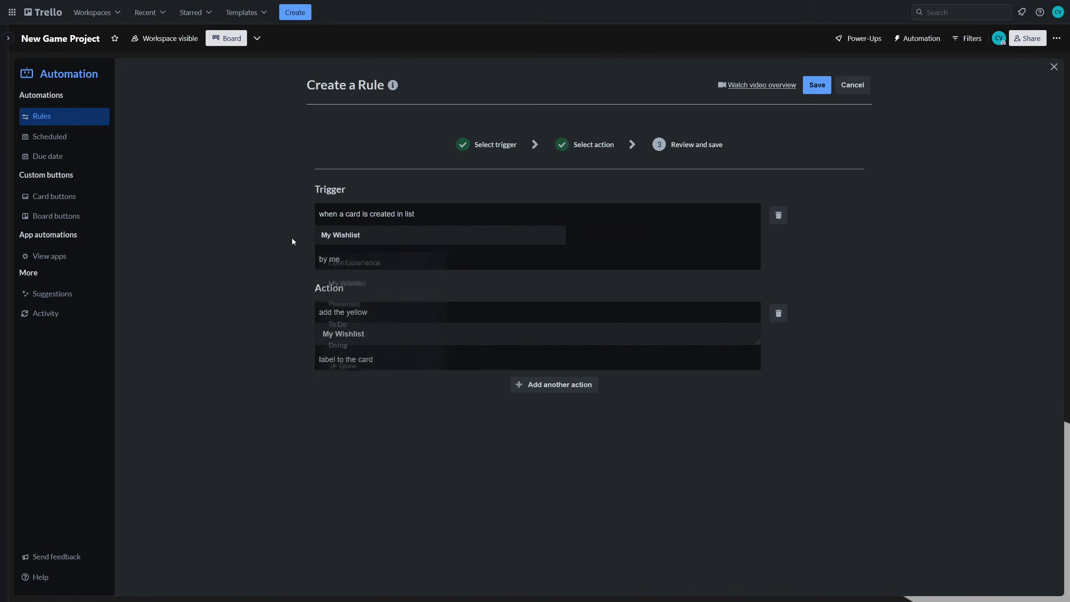
left_click(420, 337)
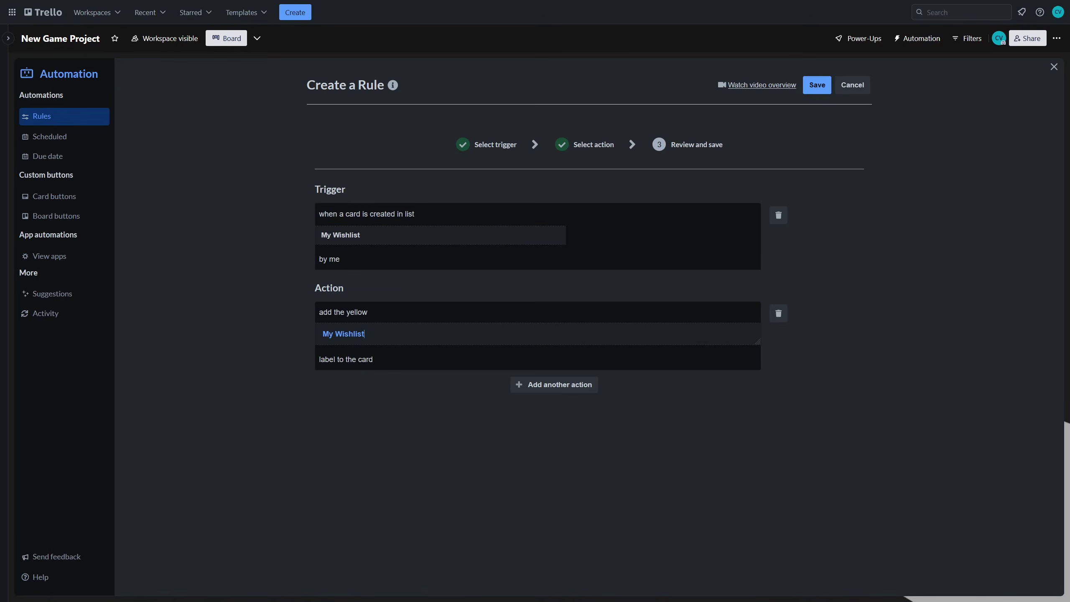
left_click(861, 235)
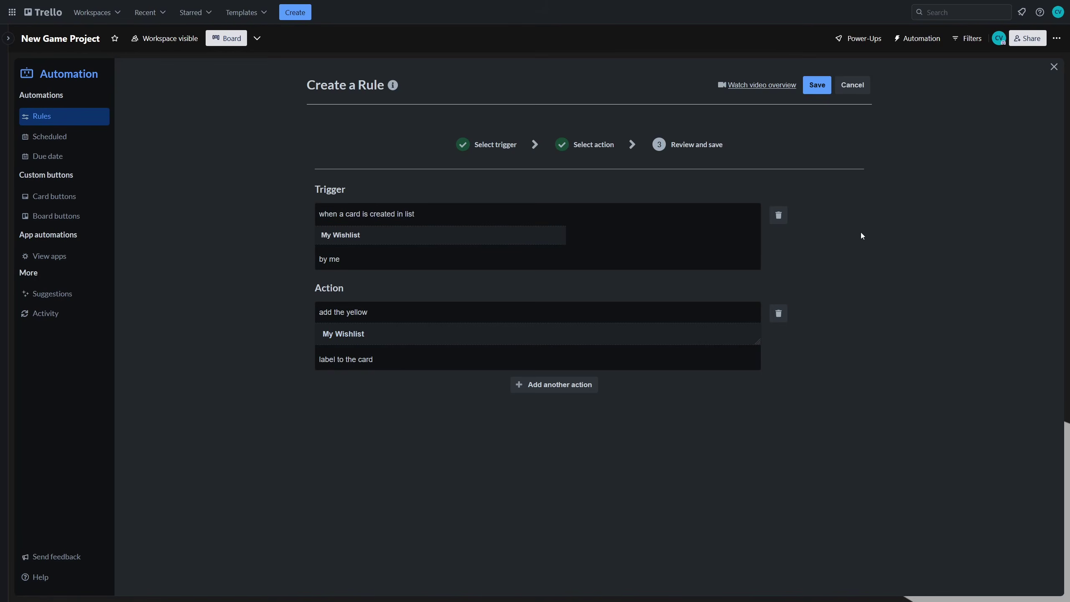
left_click(853, 87)
left_click(1054, 66)
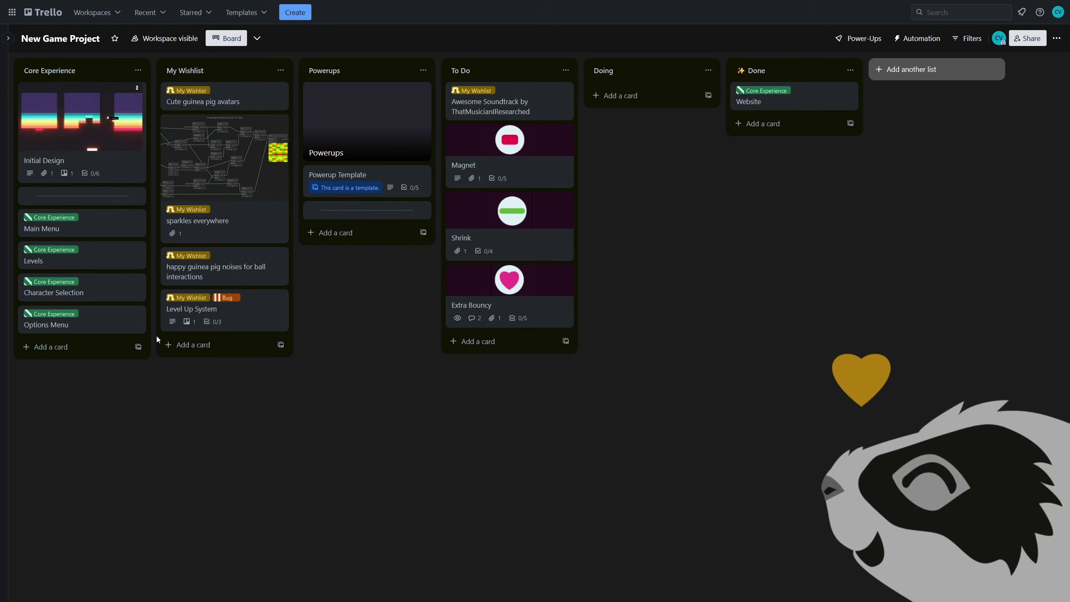
- Move the Options Menu card to the My Wishlist list and back to Core Experience
left_click_drag(82, 322, 228, 379)
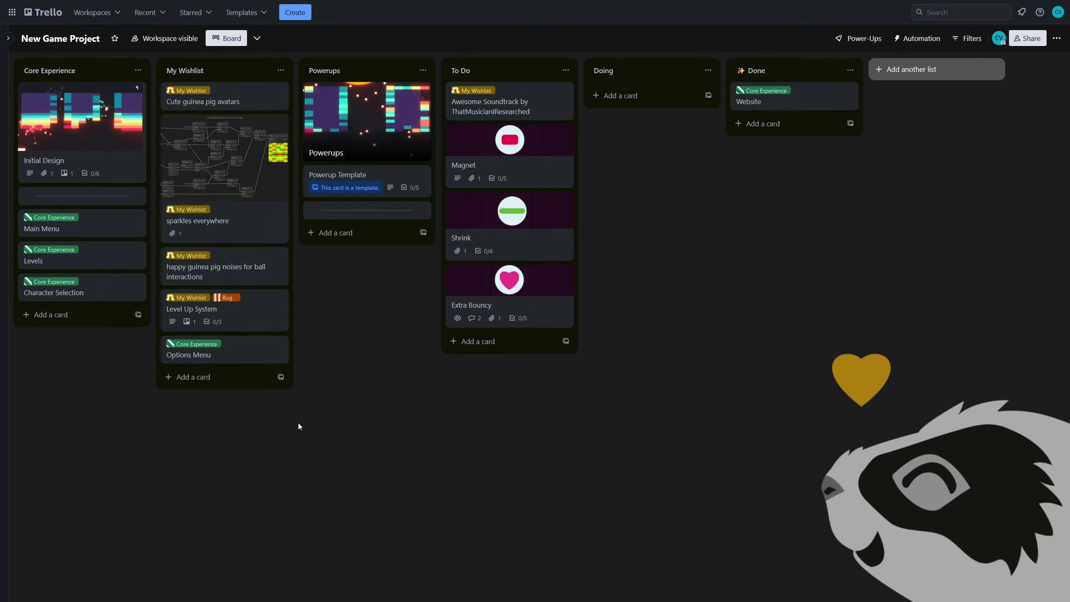
left_click_drag(253, 358, 93, 324)
- Create a card titled "Guineapigs" at the end of the My Wishlist list
left_click(210, 347)
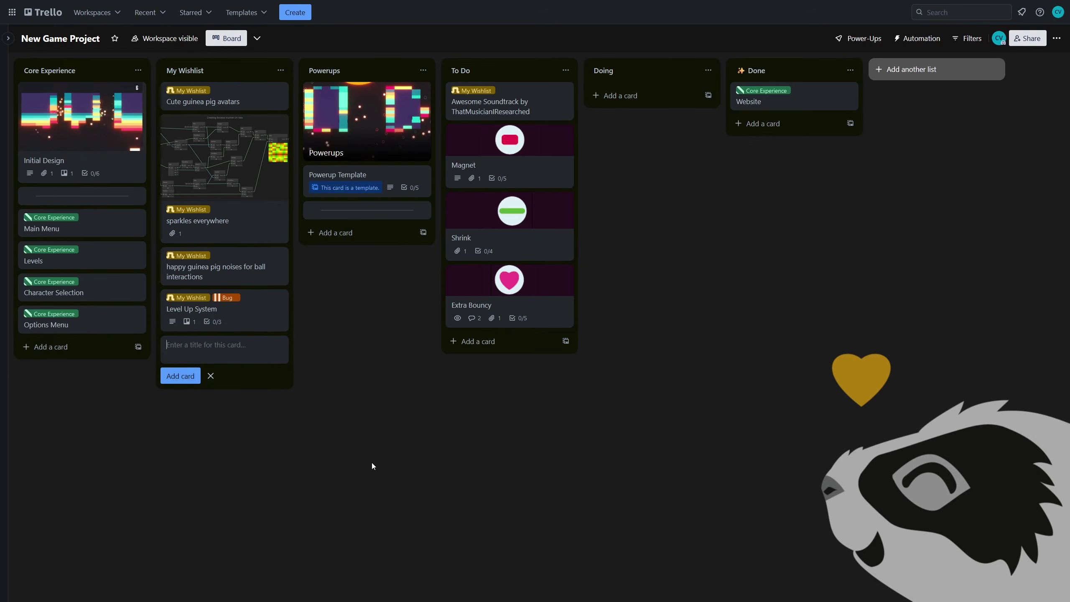
type("Guineapigs")
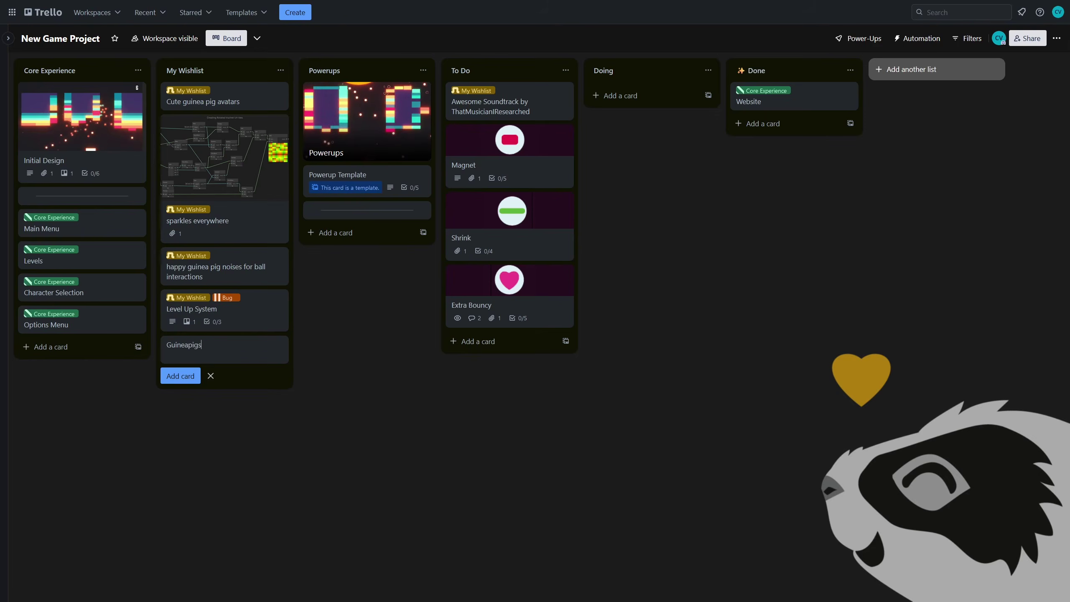
key("Return")
left_click(439, 464)
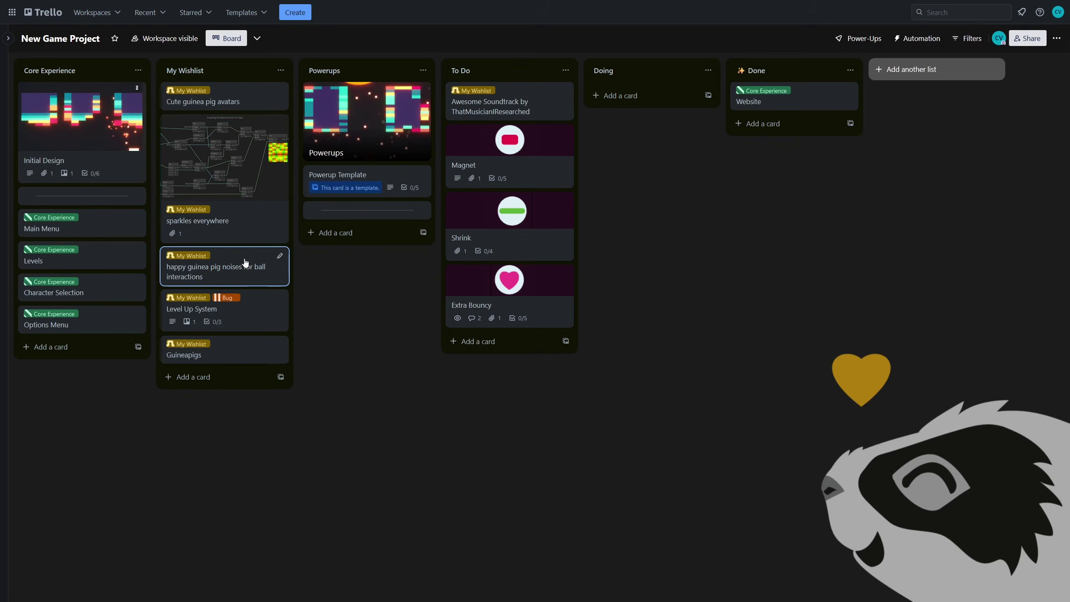
- Toggle the Core Experience label on and off for the happy guinea pig noises card and the Guineapigs card
key("1")
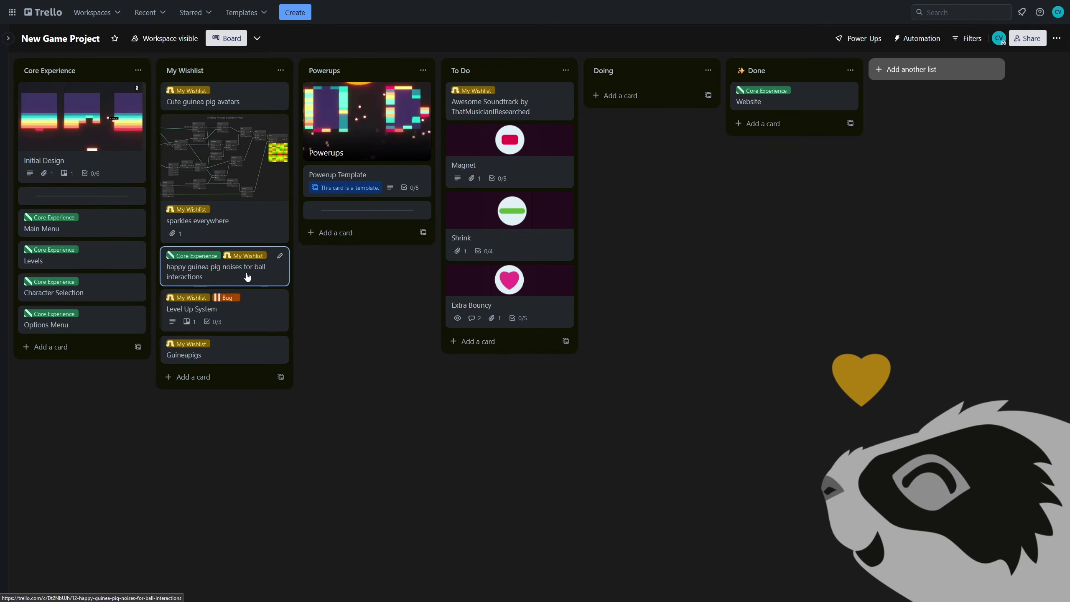
key("1")
key("1")
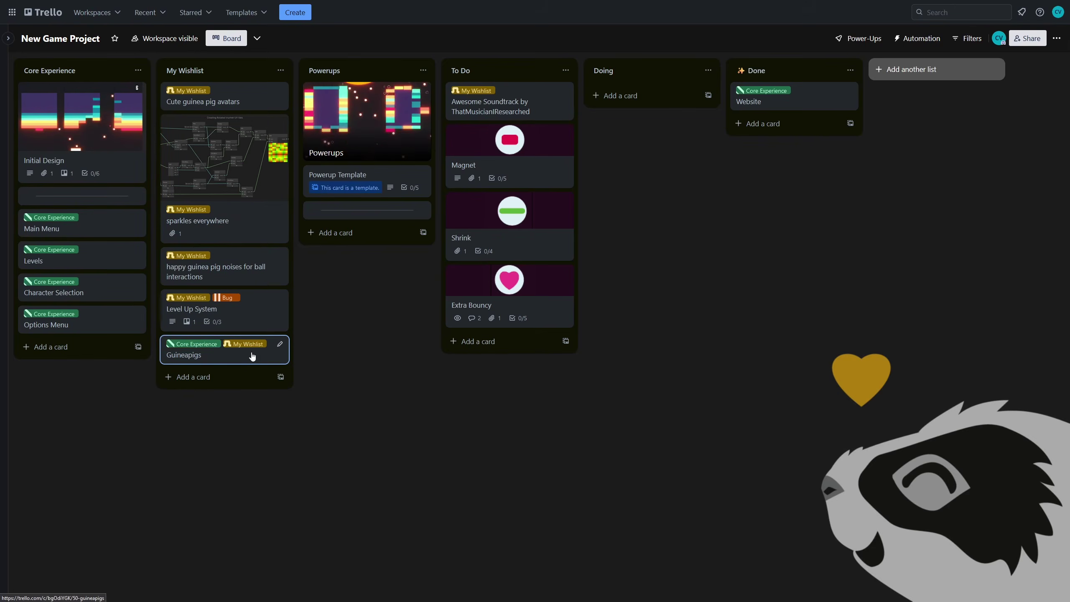
key("1")
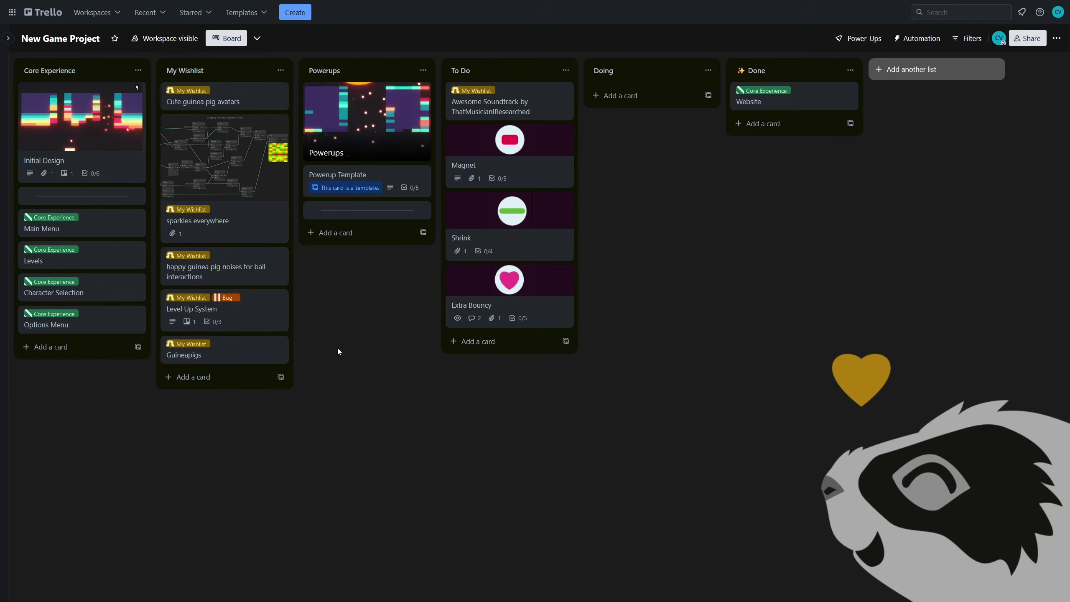
- Review the run log and notification settings of the My Wishlist label rule, and return to the board
left_click(912, 38)
left_click(910, 94)
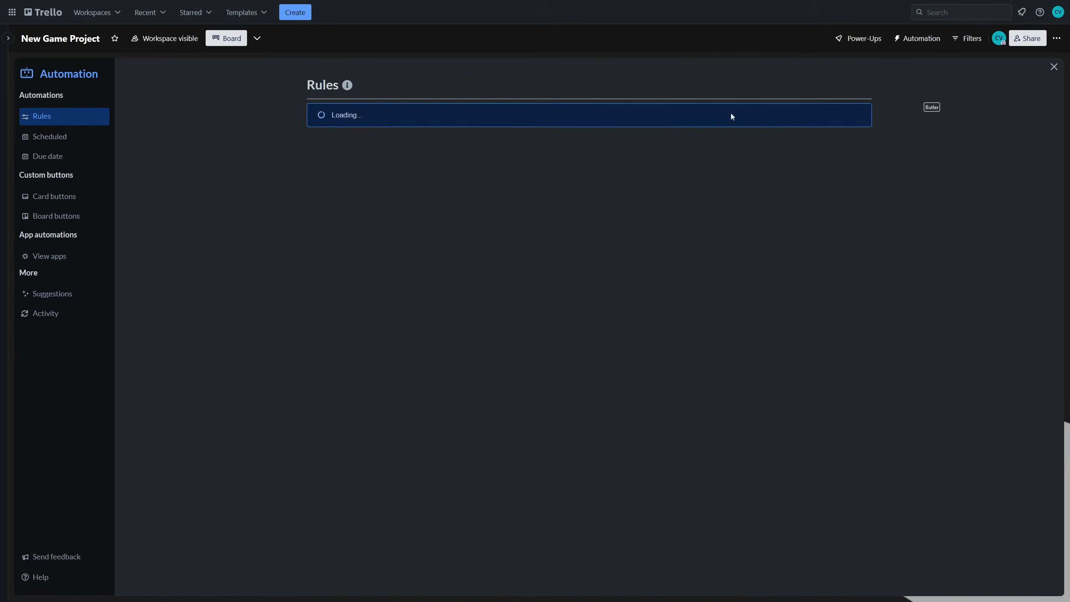
left_click(378, 137)
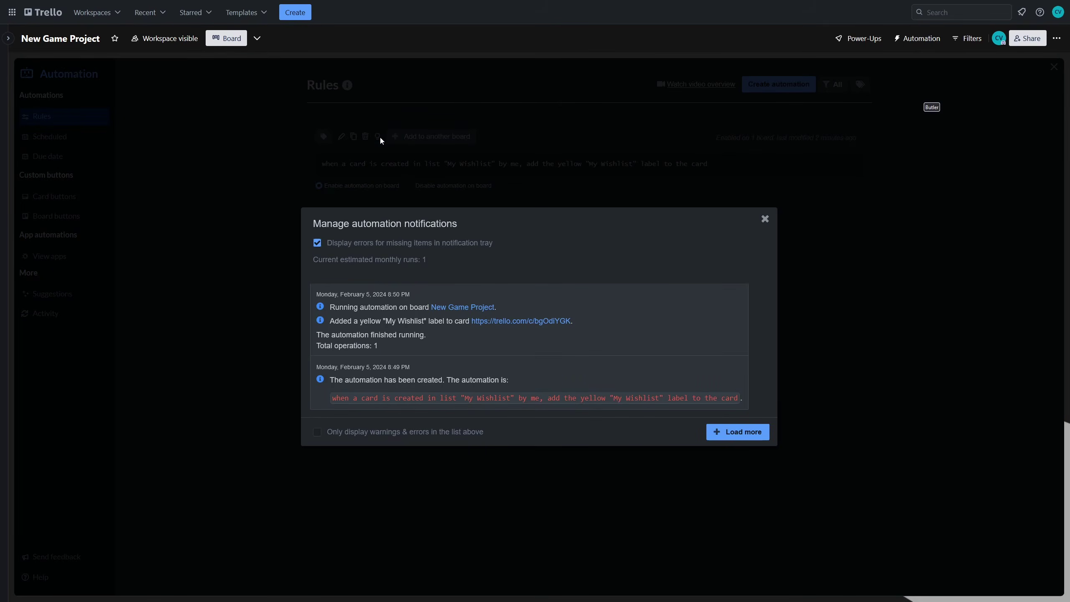
left_click(765, 220)
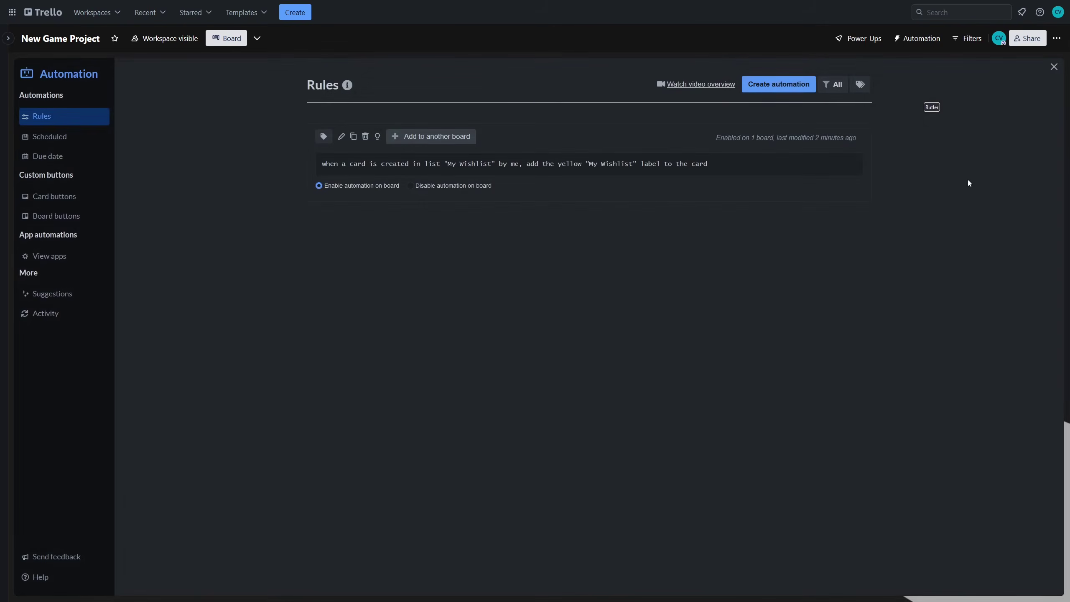
left_click(1054, 67)
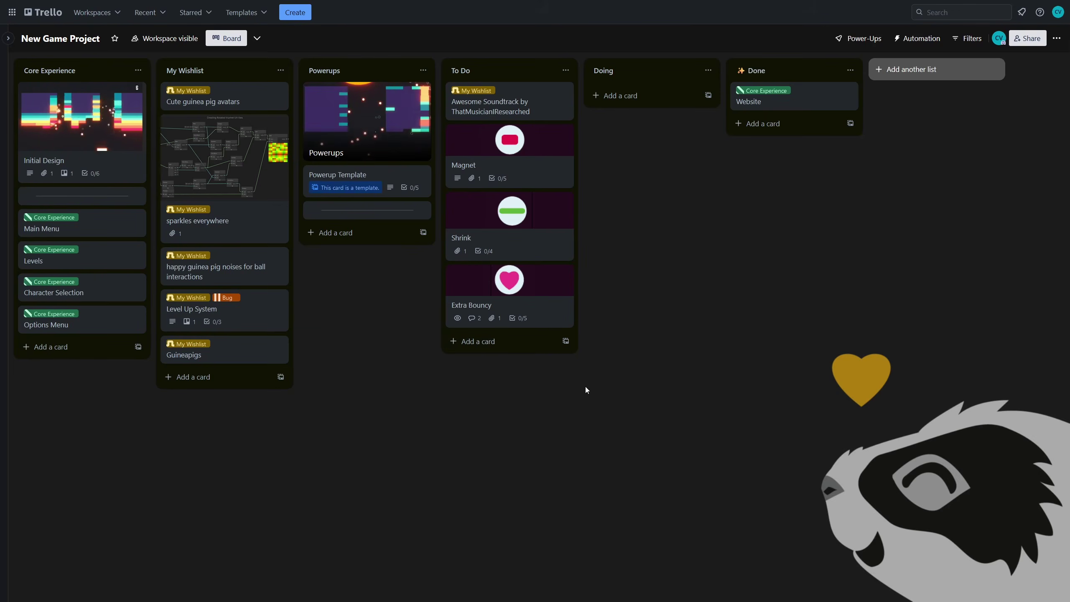
- Add a list titled "Today's Focus" and place it between To Do and Doing
left_click(920, 77)
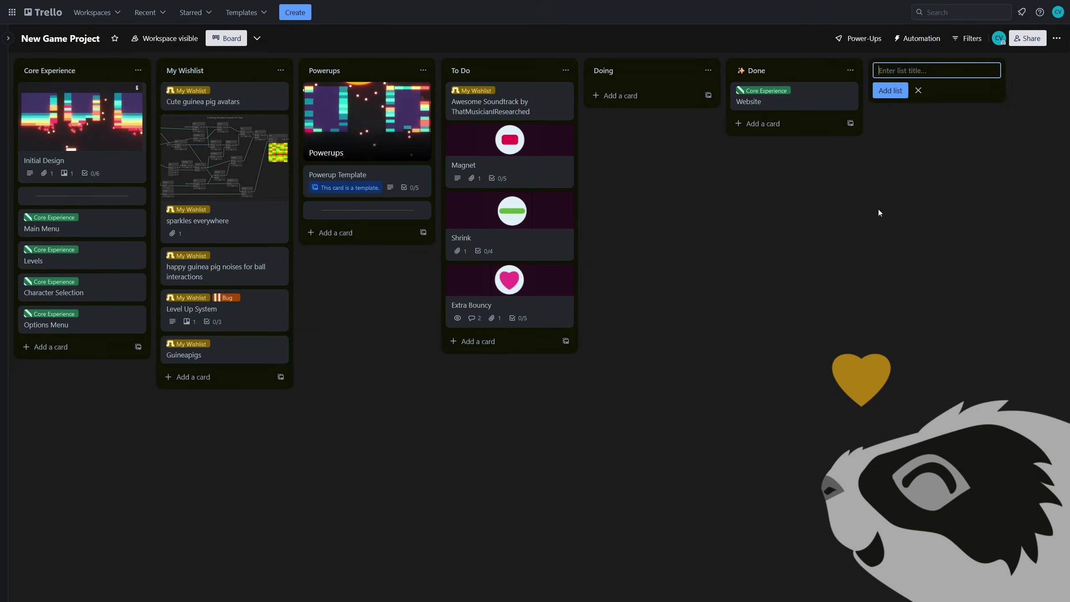
type("Today's Focus")
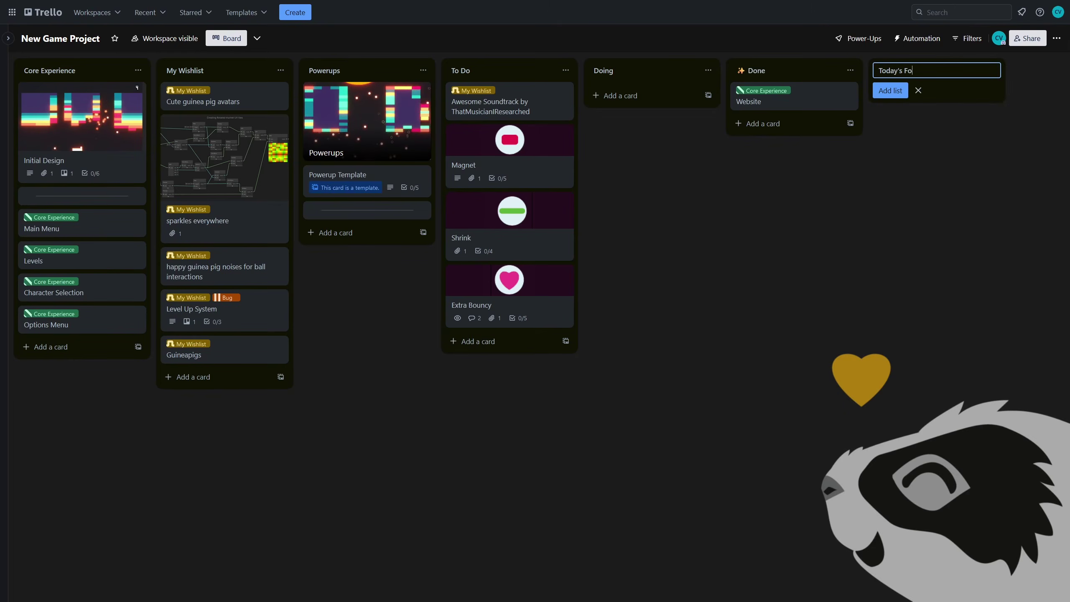
key("Return")
left_click(886, 185)
left_click_drag(901, 70, 640, 71)
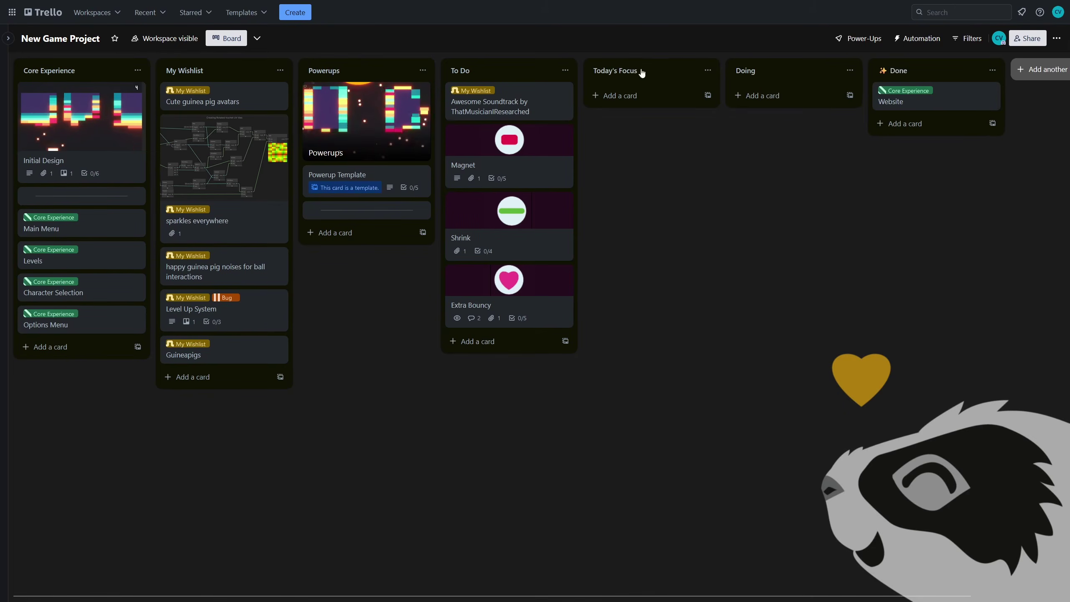
- Start a new board button automation with the lightning bolt icon and the title "Random Focus"
left_click(921, 39)
left_click(934, 132)
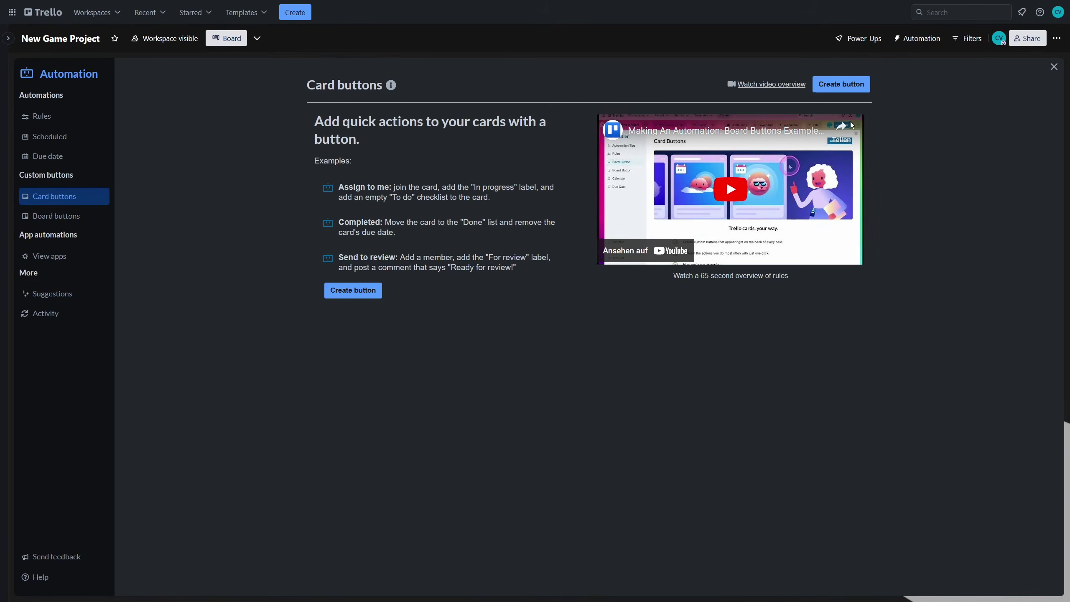
left_click(59, 217)
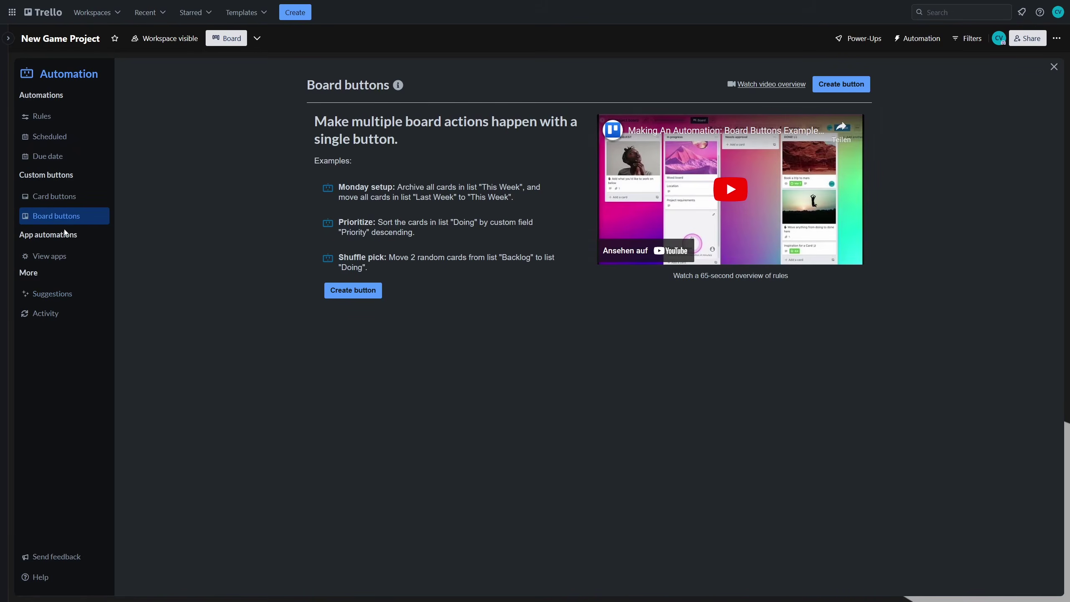
left_click(343, 292)
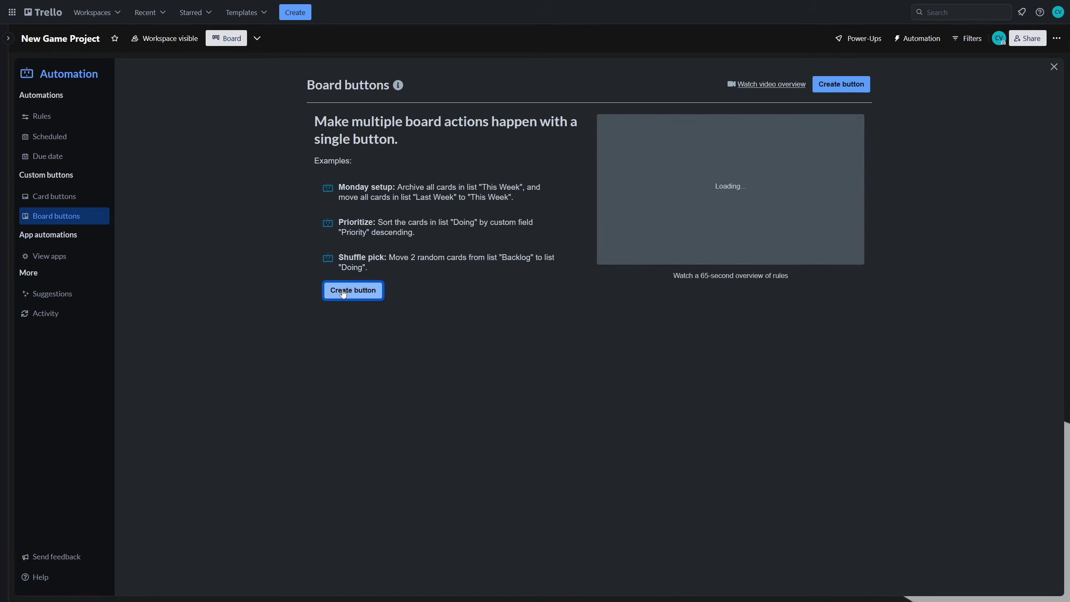
left_click(325, 135)
left_click(325, 135)
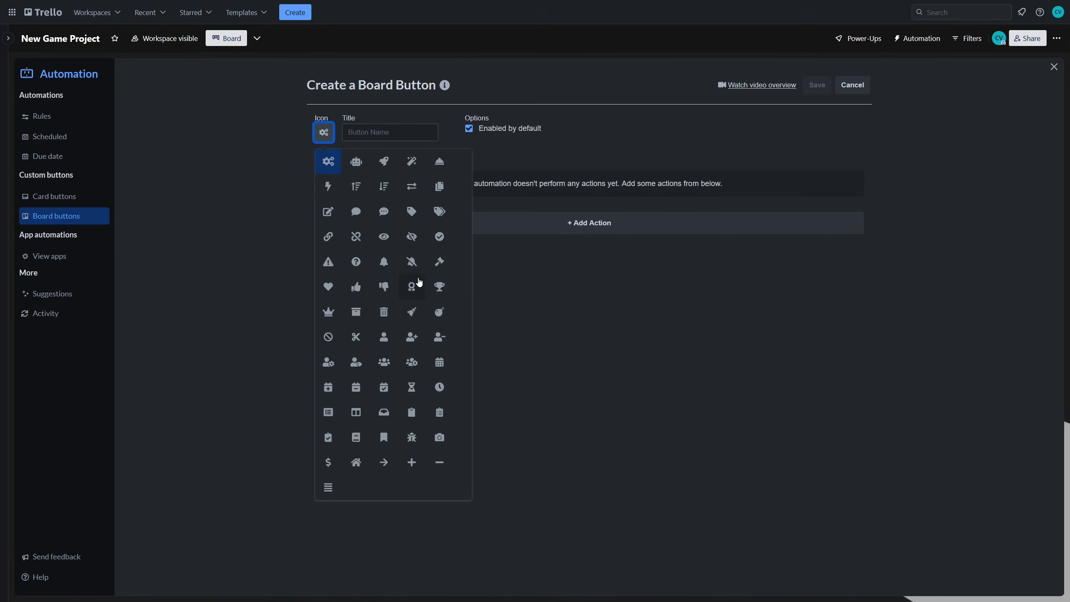
left_click(331, 188)
left_click(384, 134)
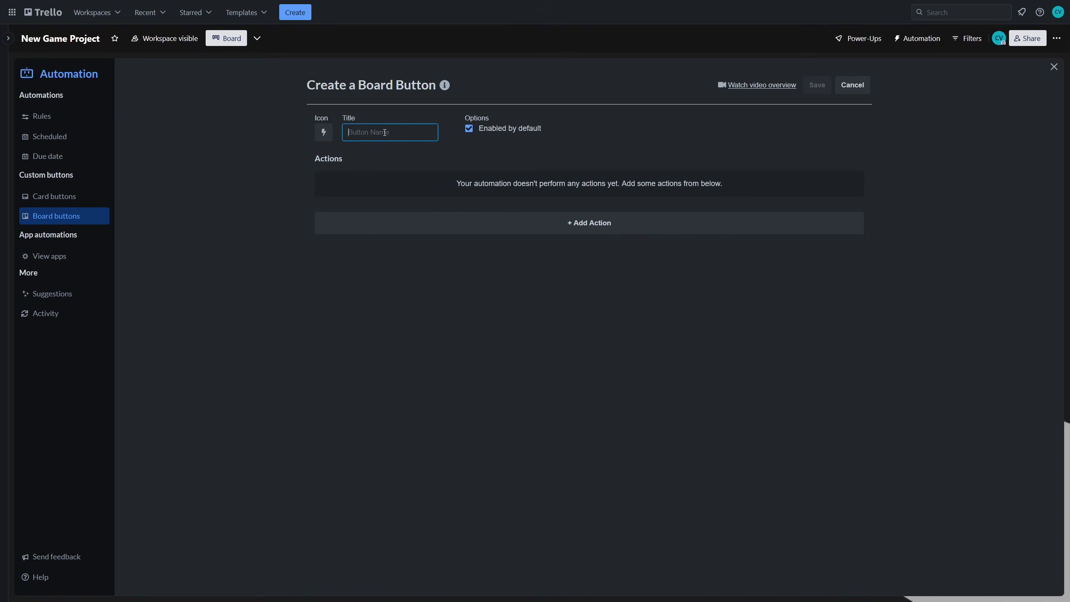
type("Random Focus")
- Set up a Move Cards action for the Random Focus button that takes 3 randomly-selected cards from the To Do list
left_click(541, 223)
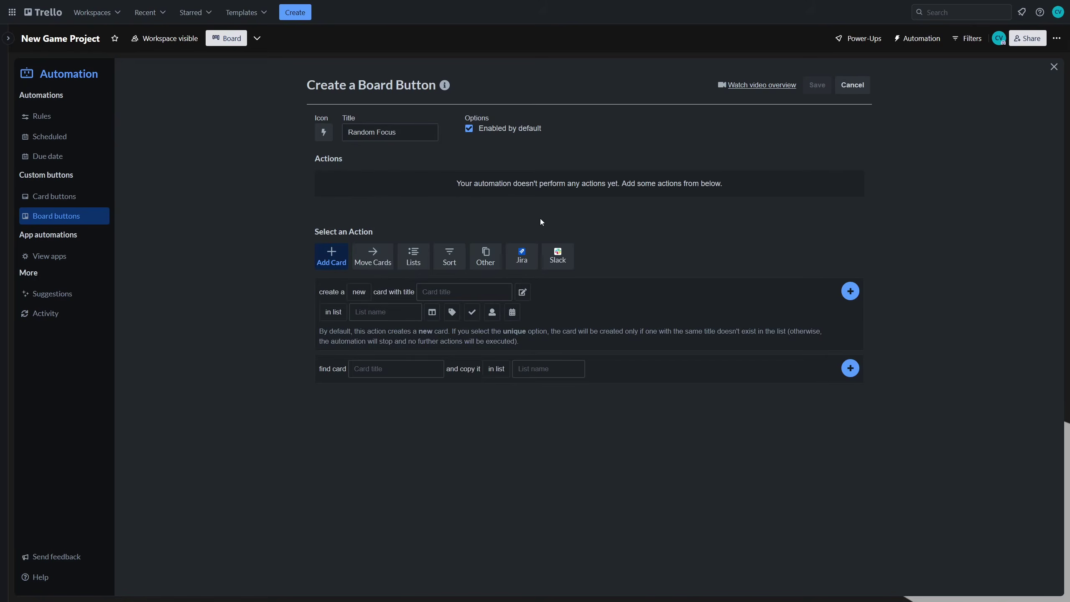
left_click(374, 256)
left_click(361, 401)
key("BackSpace")
type("3")
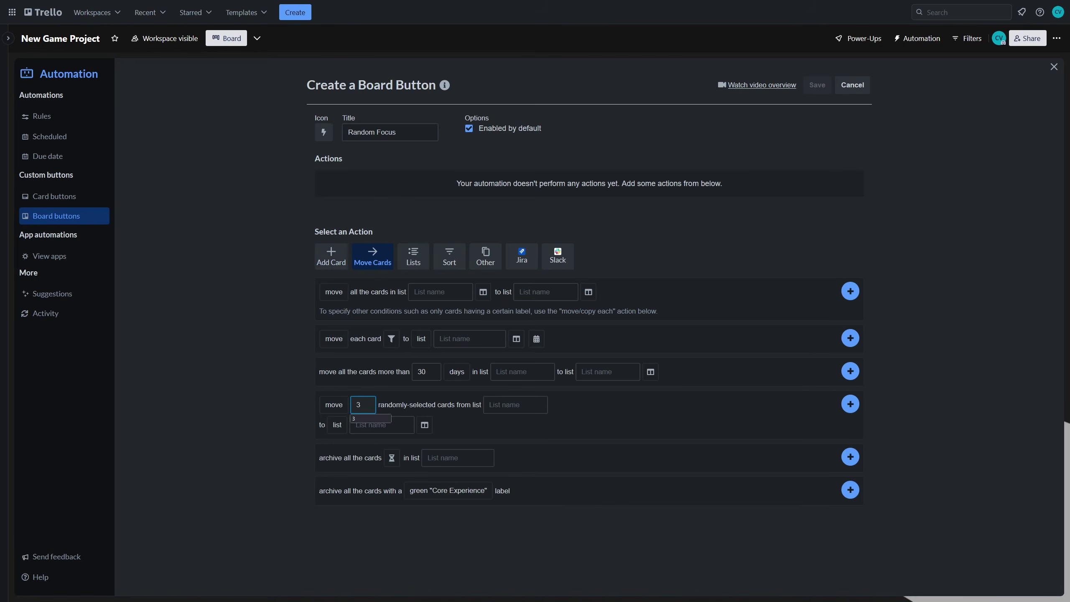
left_click(415, 405)
left_click(505, 405)
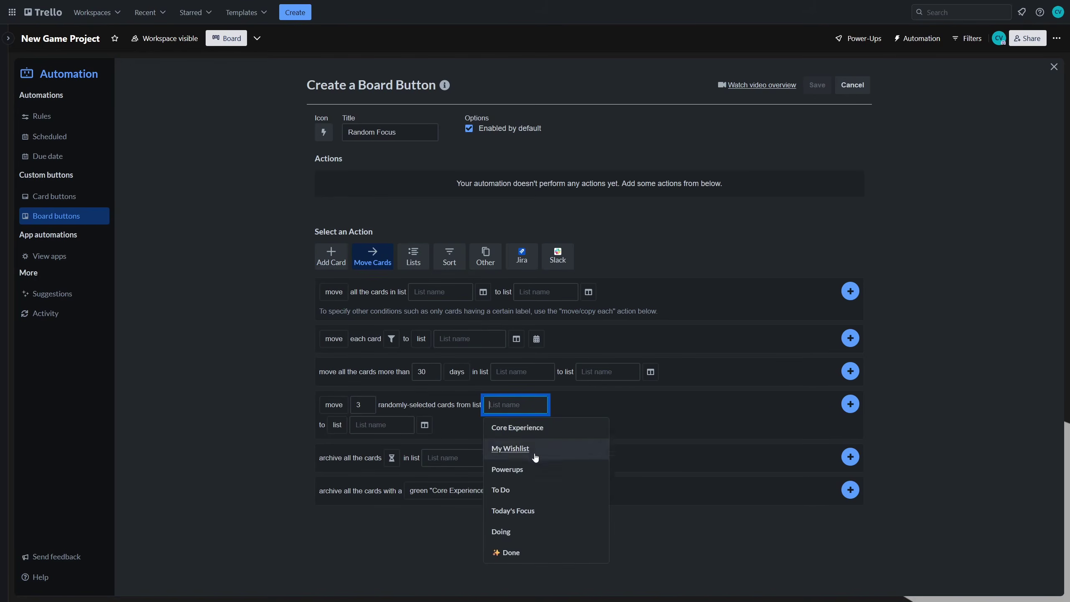
left_click(533, 489)
- Set the Today's Focus list as the destination of the randomly-selected cards and add the action to the button
left_click(336, 424)
left_click(341, 443)
left_click(386, 425)
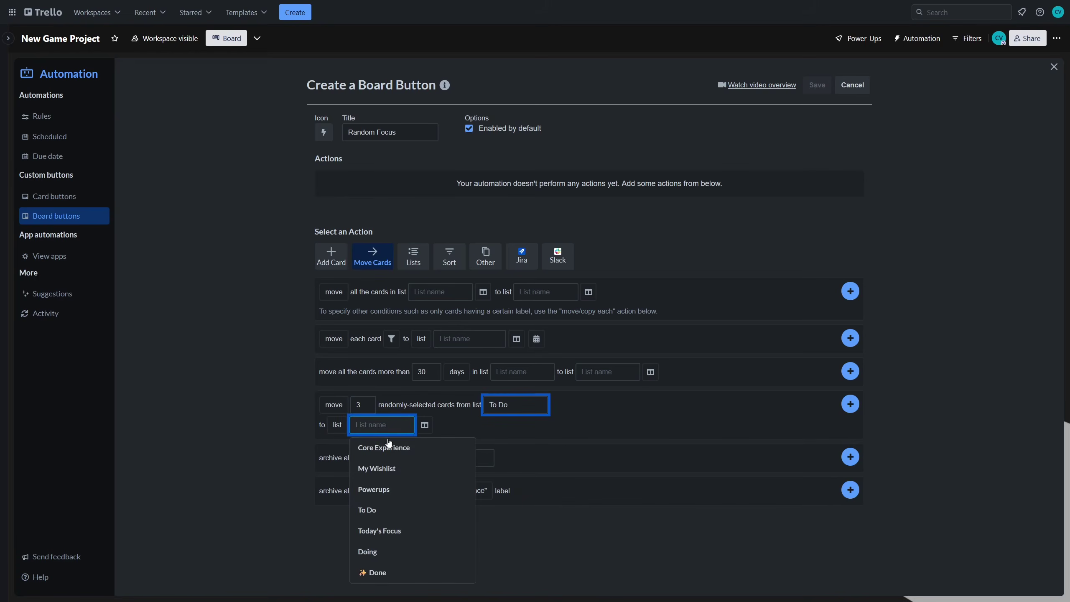
left_click(387, 531)
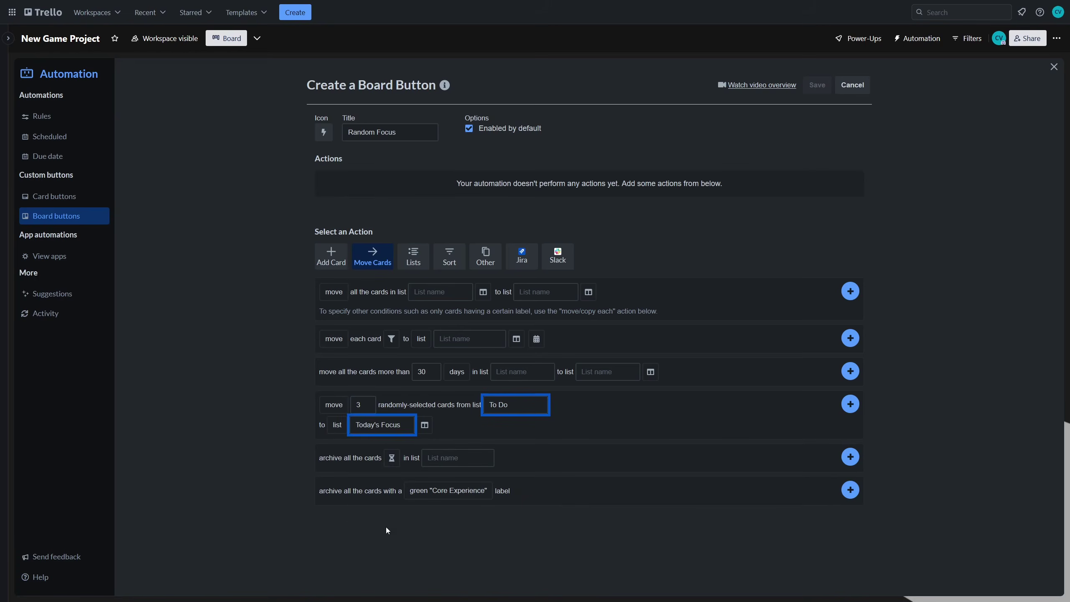
left_click(424, 424)
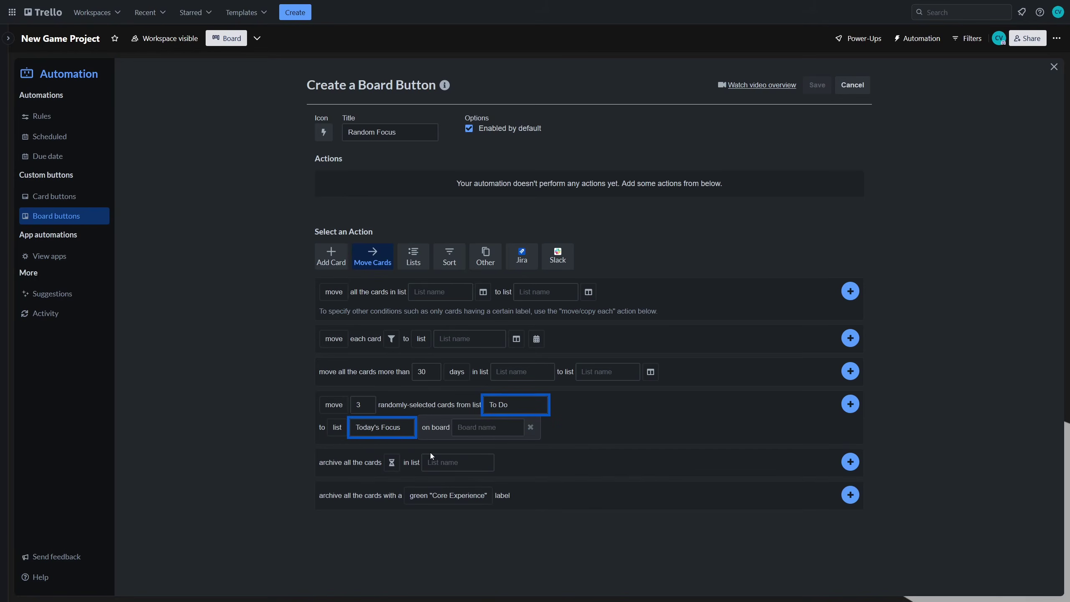
left_click(530, 428)
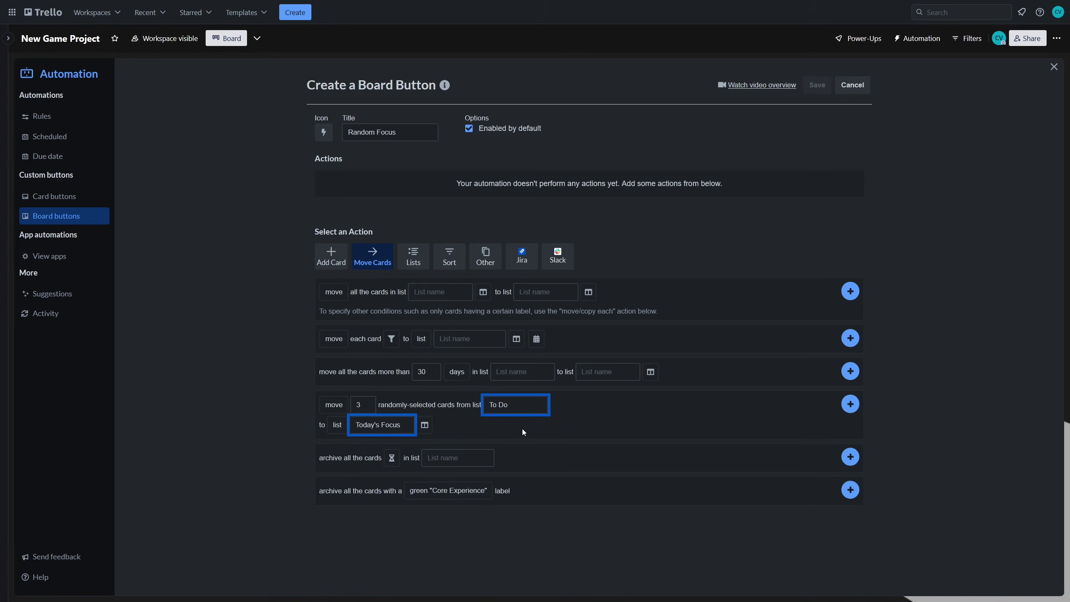
left_click(852, 405)
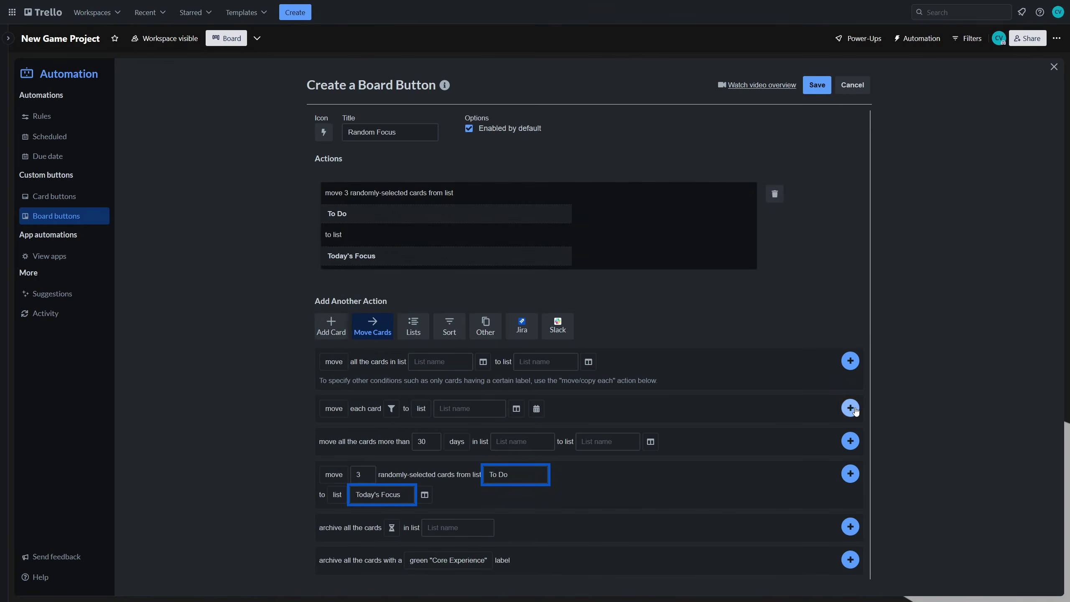
- Save the board button, let anyone in the Workspace enable it, and run Random Focus from the board
left_click(815, 90)
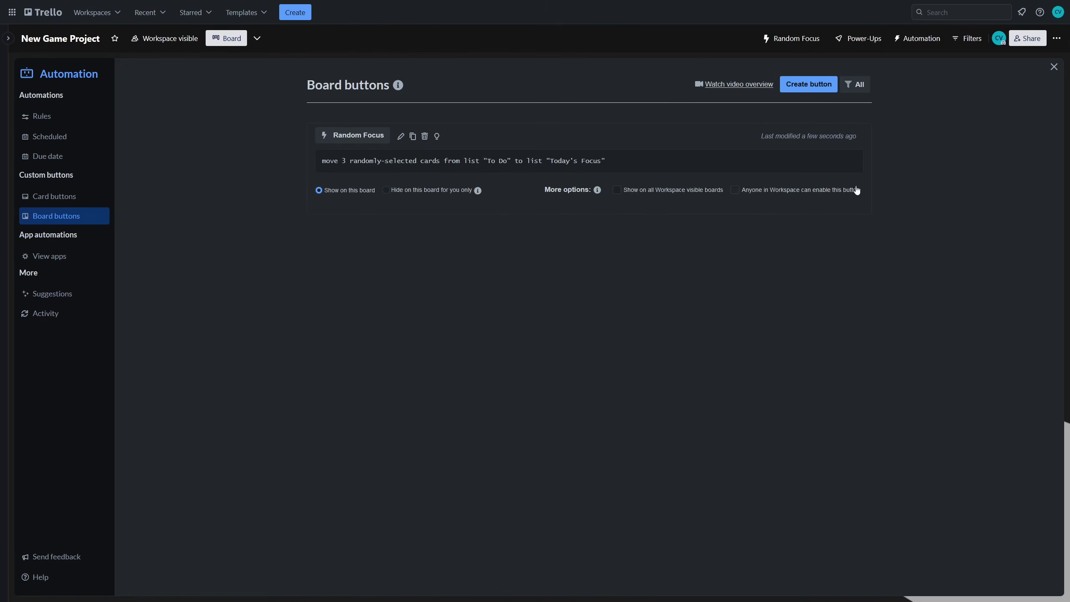
left_click(737, 192)
left_click(1053, 68)
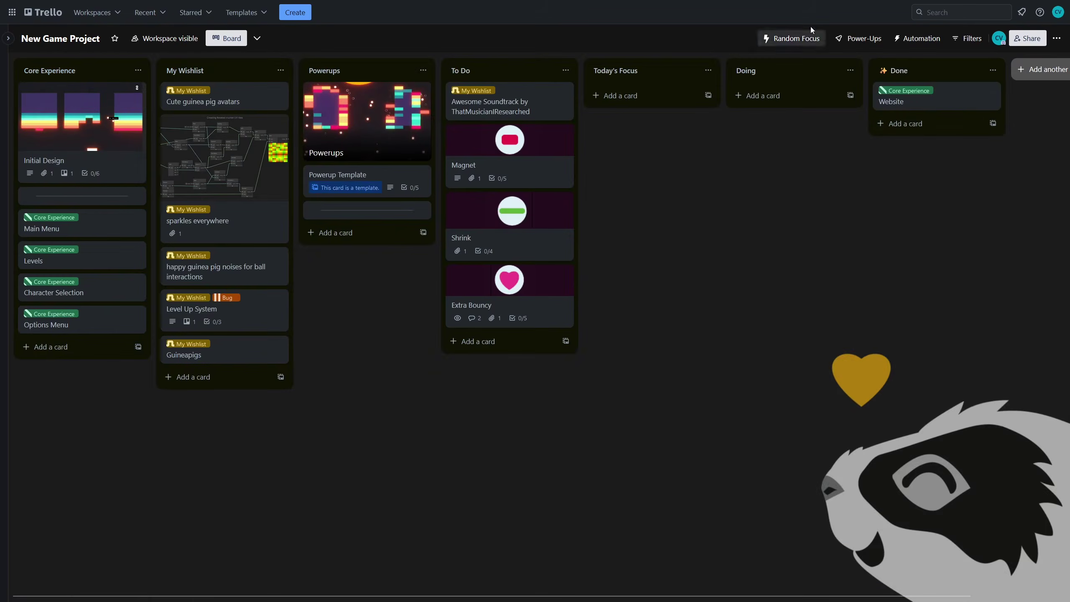
left_click(787, 38)
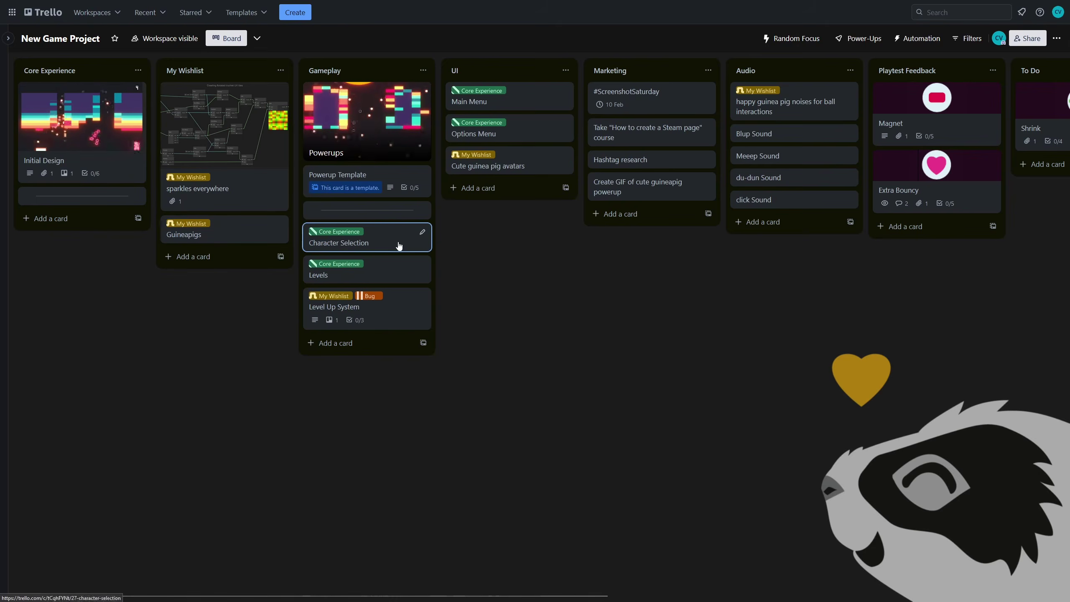
- Apply the Today's Focus label to the Levels, Cute guinea pig avatars, Blup Sound and du-dun Sound cards
key("6")
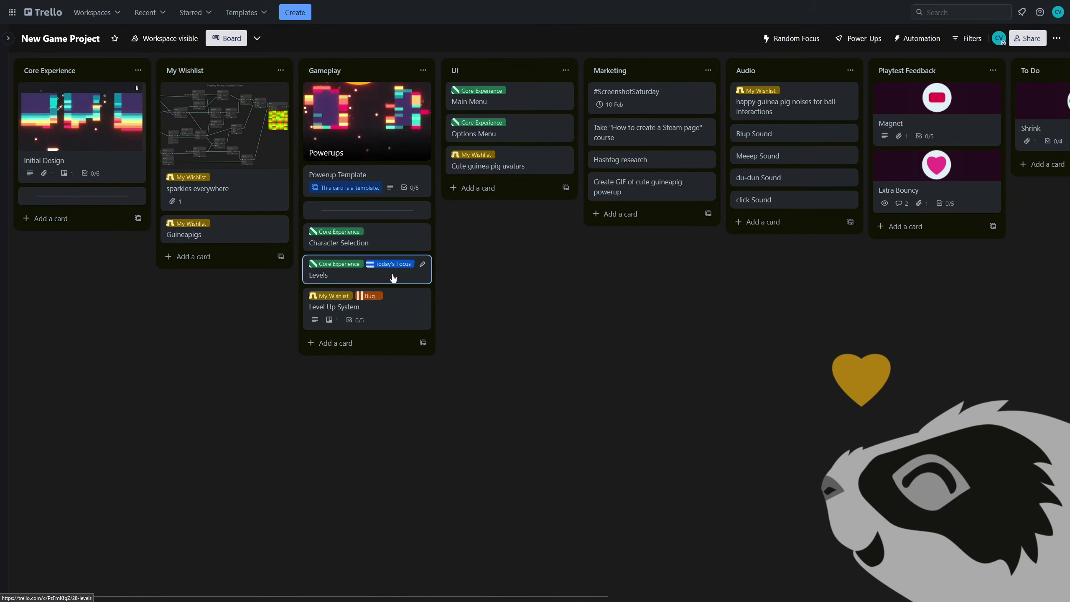
key("6")
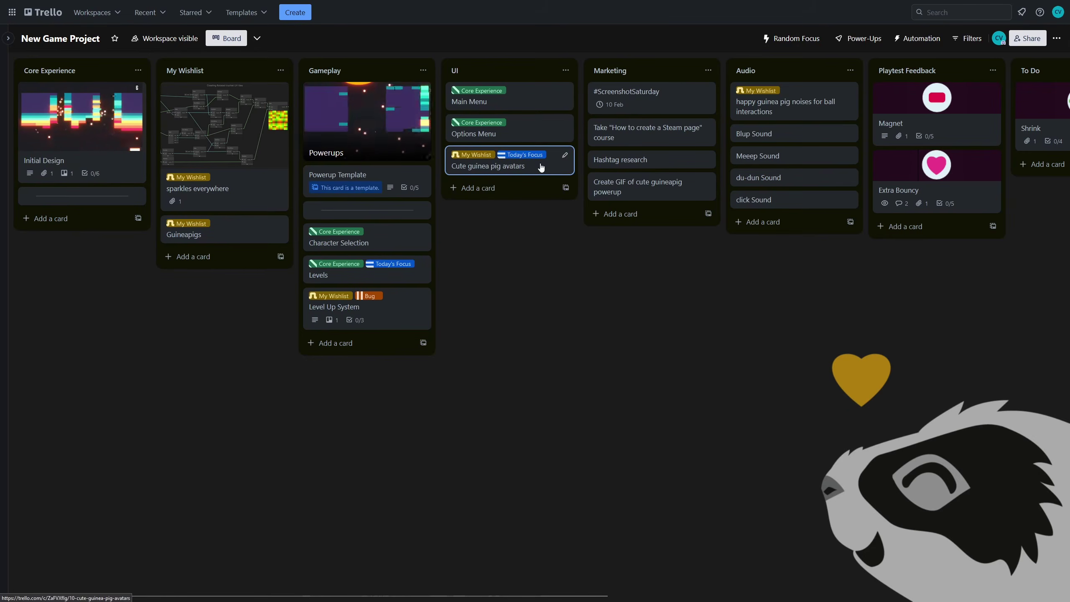
key("6")
key("6")
- Filter the board by the Today's Focus label to view the matching cards, and clear the filter
key("f")
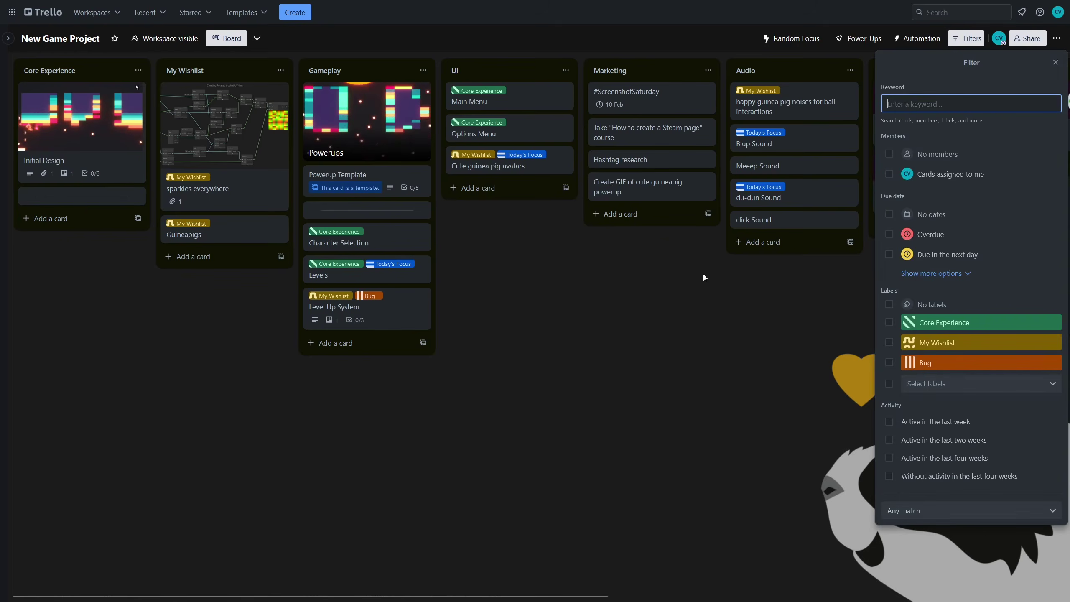
left_click(960, 392)
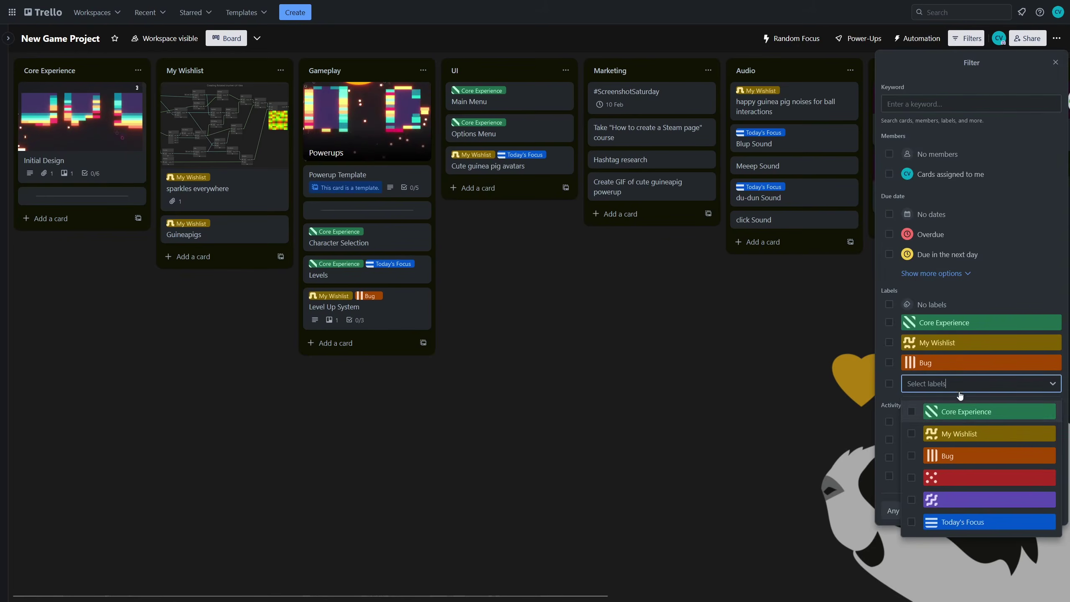
left_click(956, 518)
left_click(693, 376)
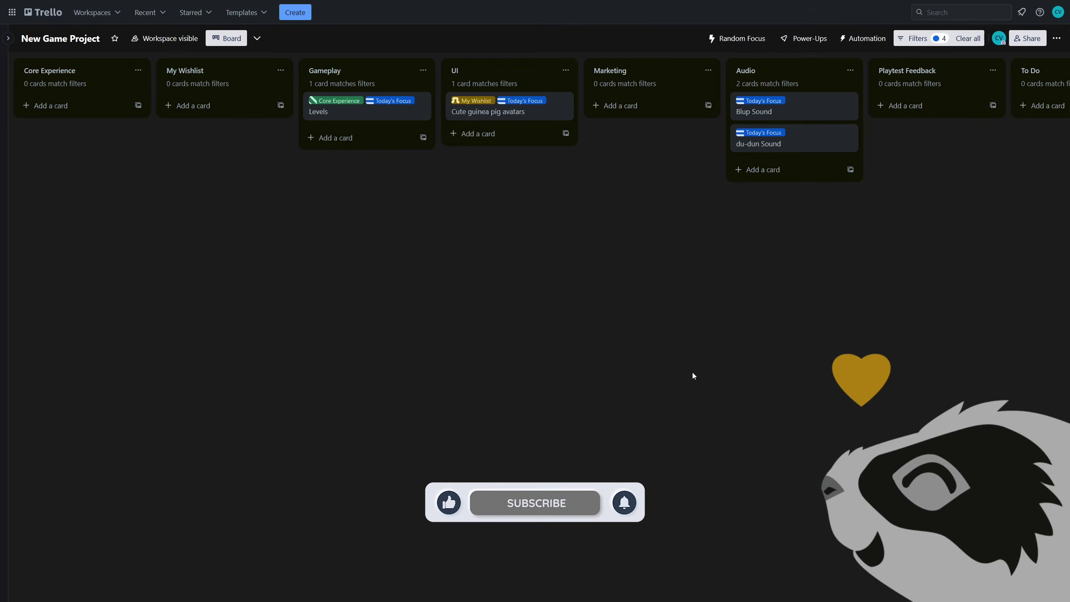
left_click(968, 38)
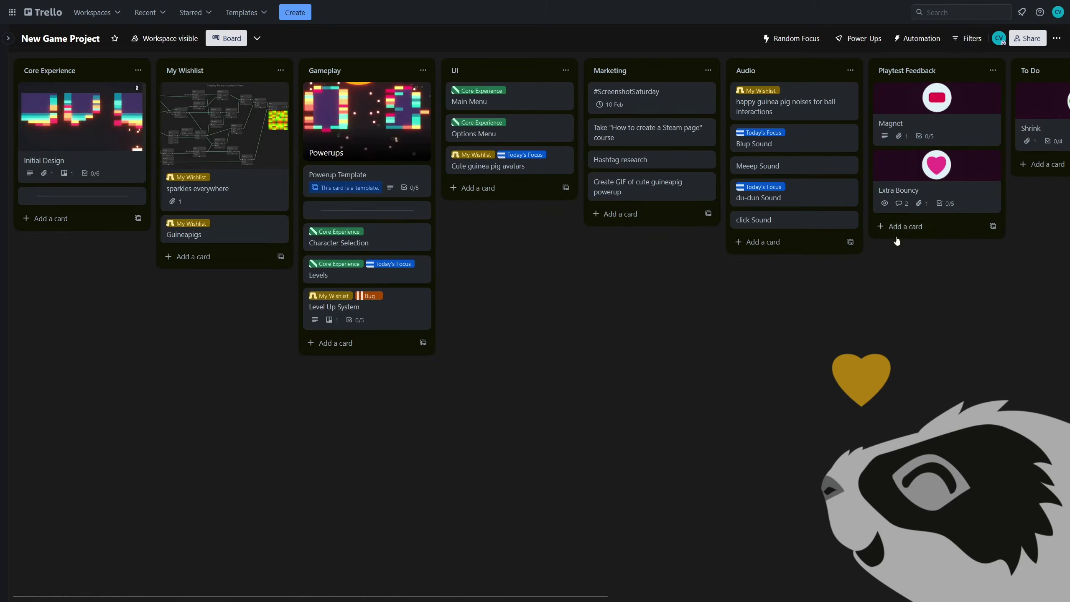
- Look over the Options Menu card and the link between the Level Up System and Inventory System cards
left_click(526, 130)
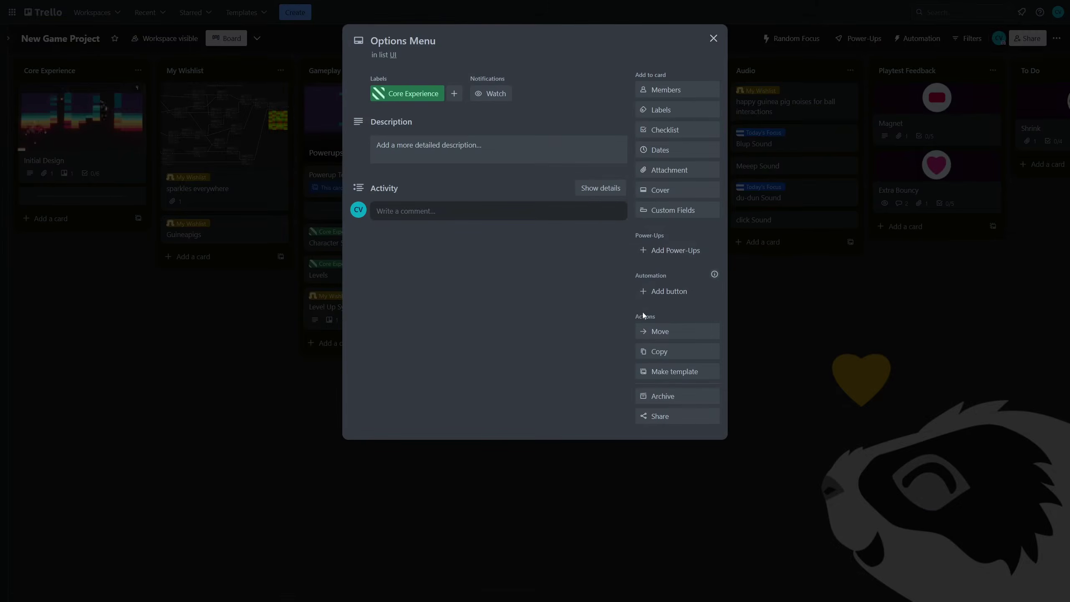
left_click(803, 316)
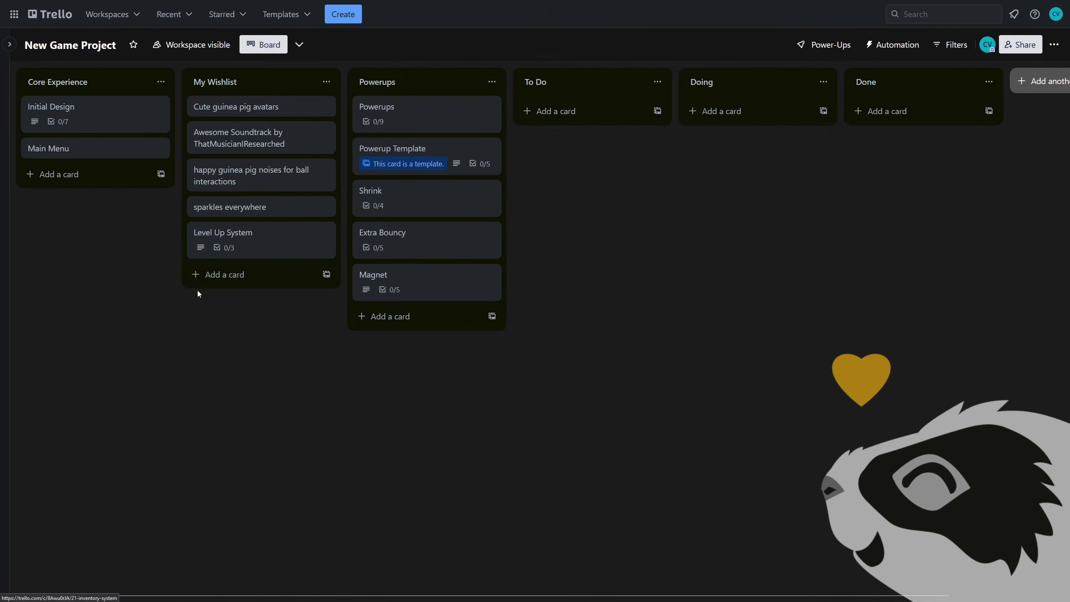
left_click(261, 233)
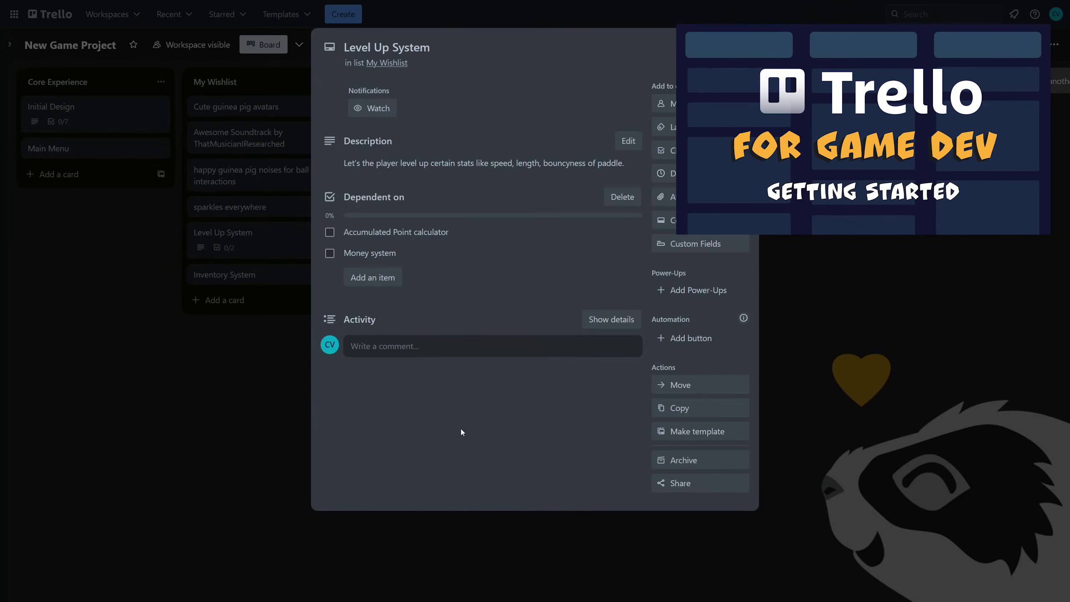
left_click(257, 317)
left_click(268, 274)
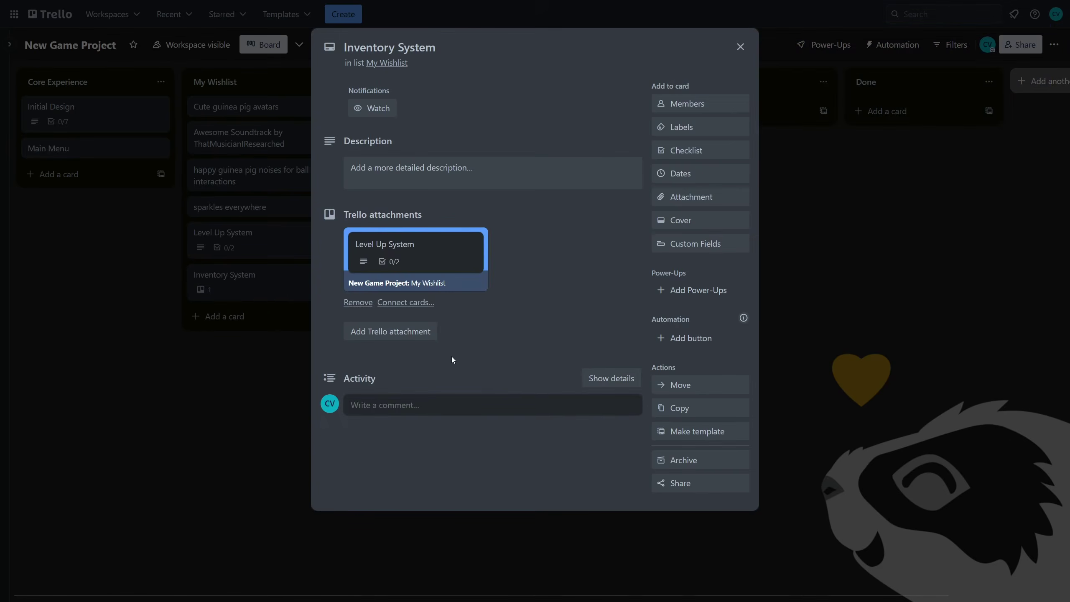
left_click(415, 246)
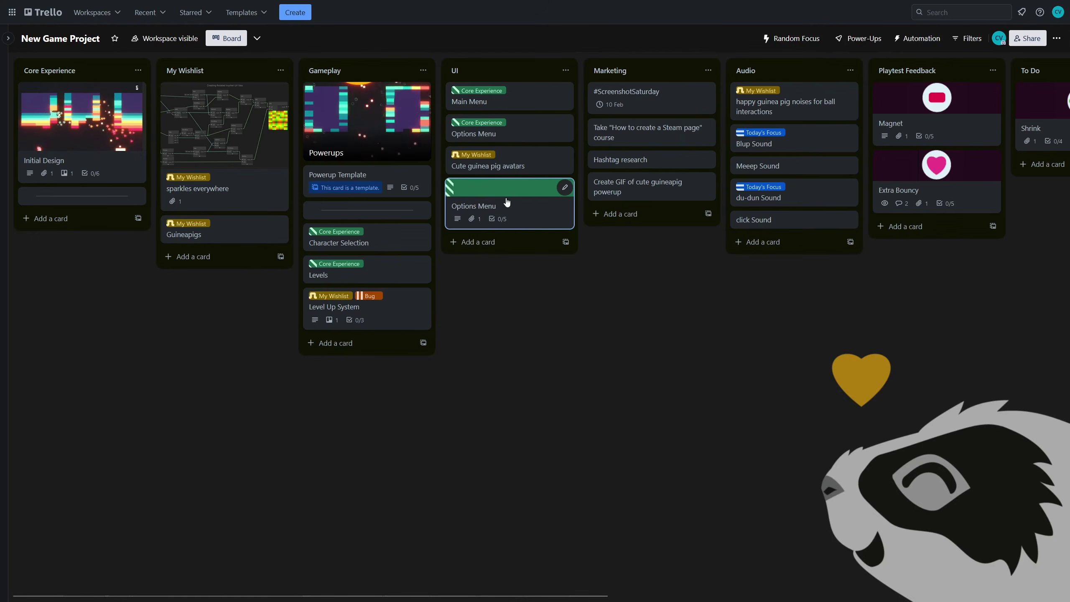
- Examine the green-covered Options Menu card and the title of its Dependants checklist
left_click(524, 210)
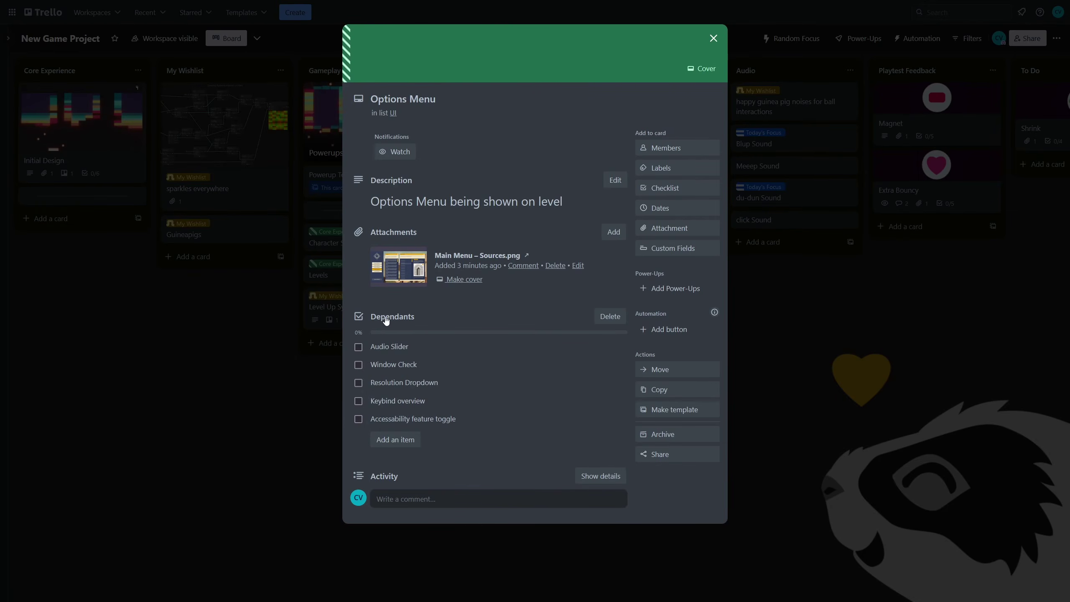
left_click(400, 317)
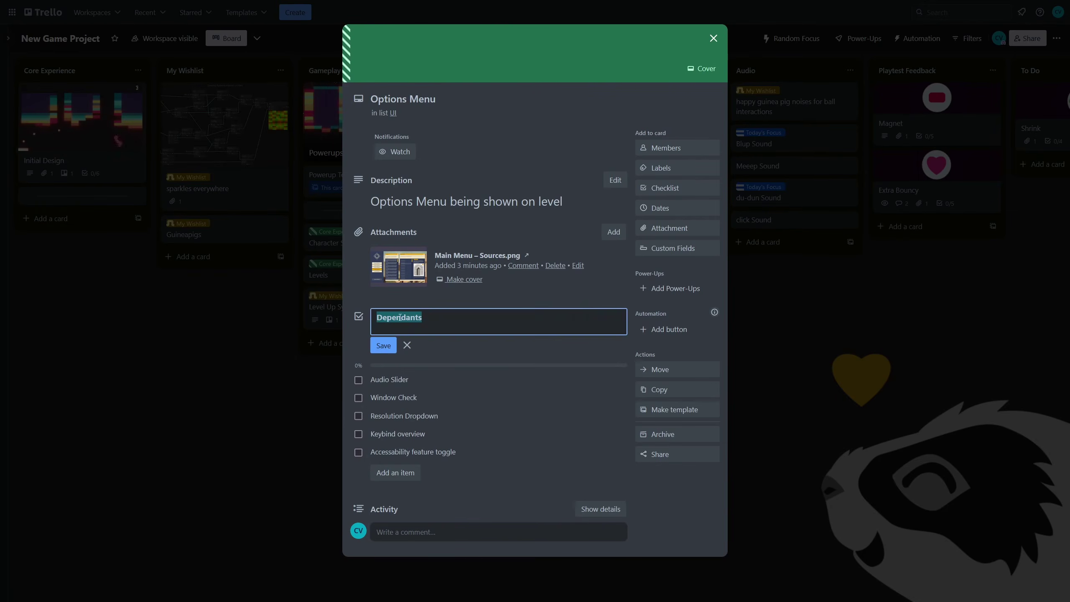
left_click(381, 350)
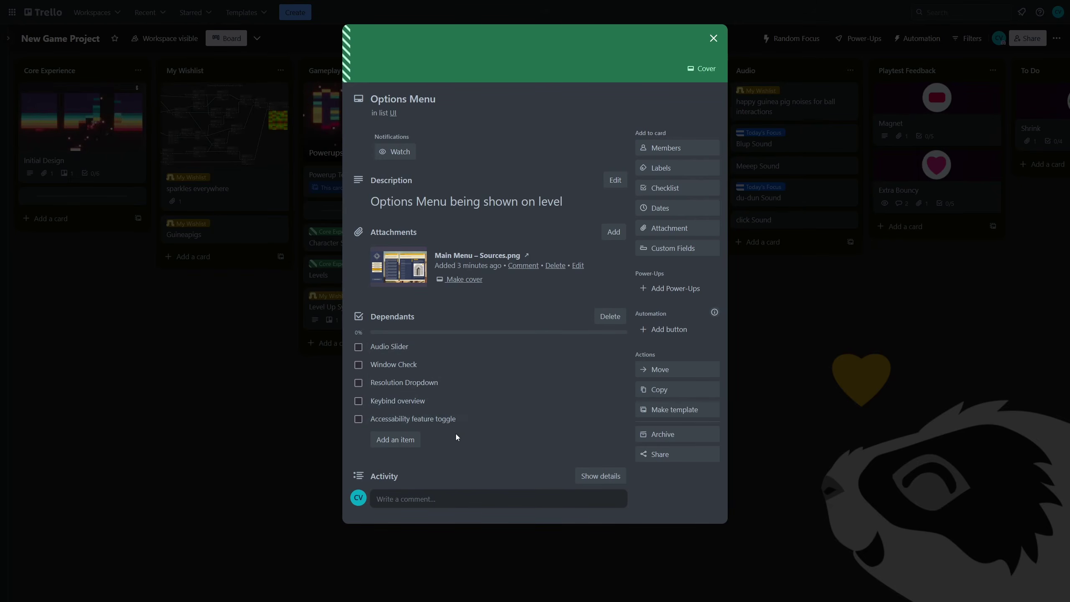
- Toggle the Audio Slider and Window Check items of the Dependants checklist on and off, and close the card
left_click(359, 348)
left_click(358, 348)
left_click(358, 365)
left_click(358, 365)
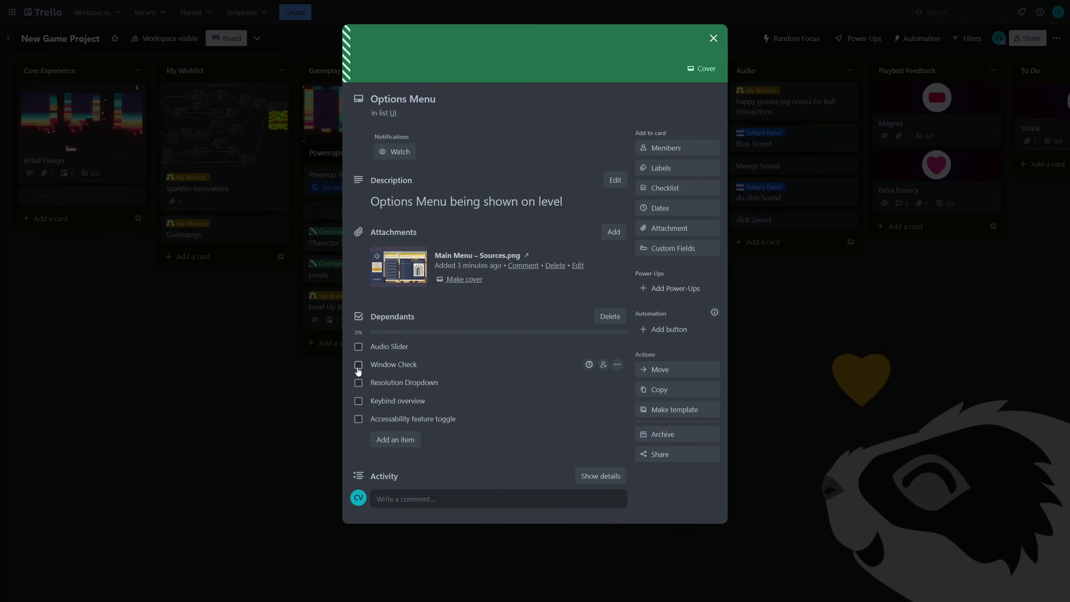
key("Escape")
- Start a new card button automation with the group-of-people icon and the title "Create Dependency"
left_click(917, 38)
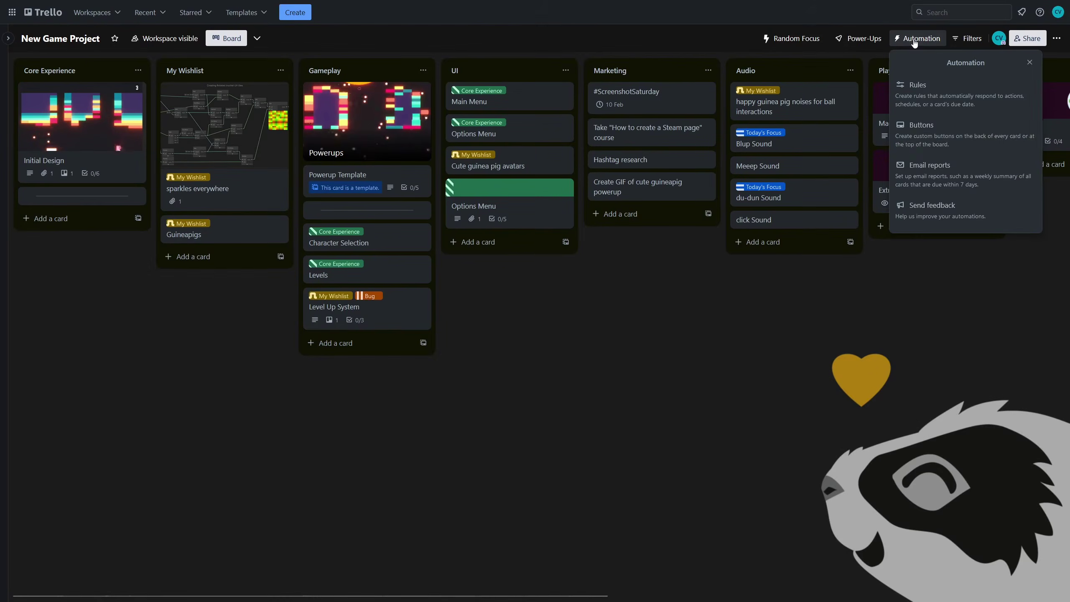
left_click(920, 127)
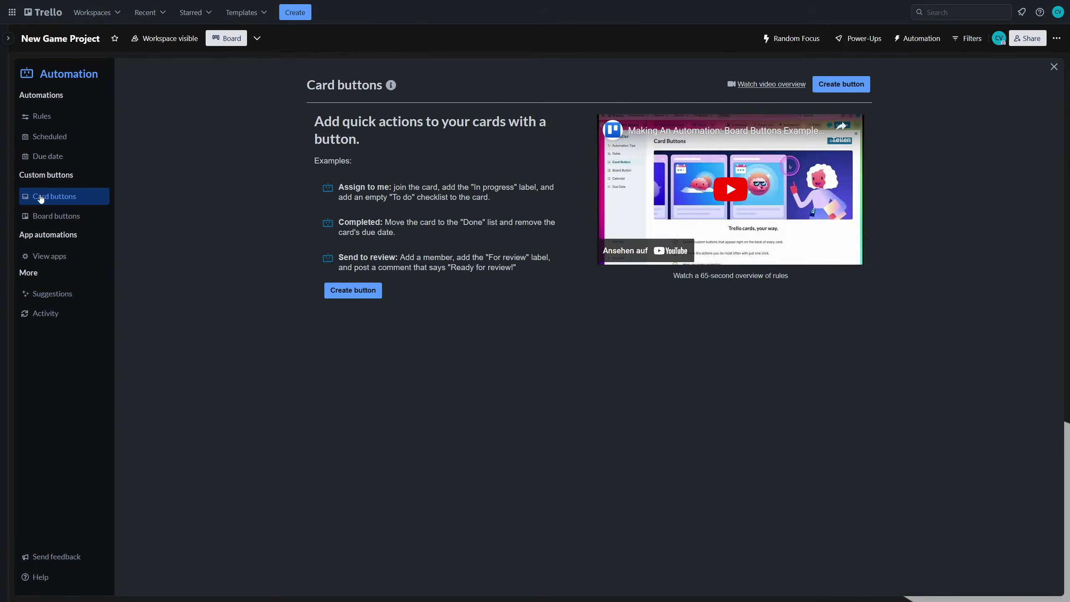
left_click(334, 291)
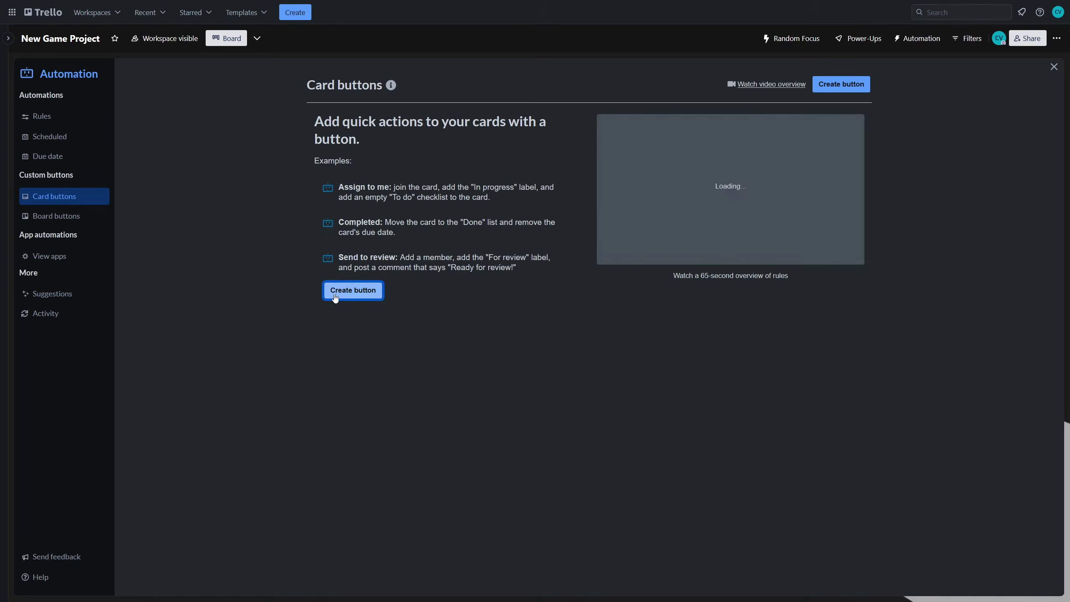
left_click(321, 133)
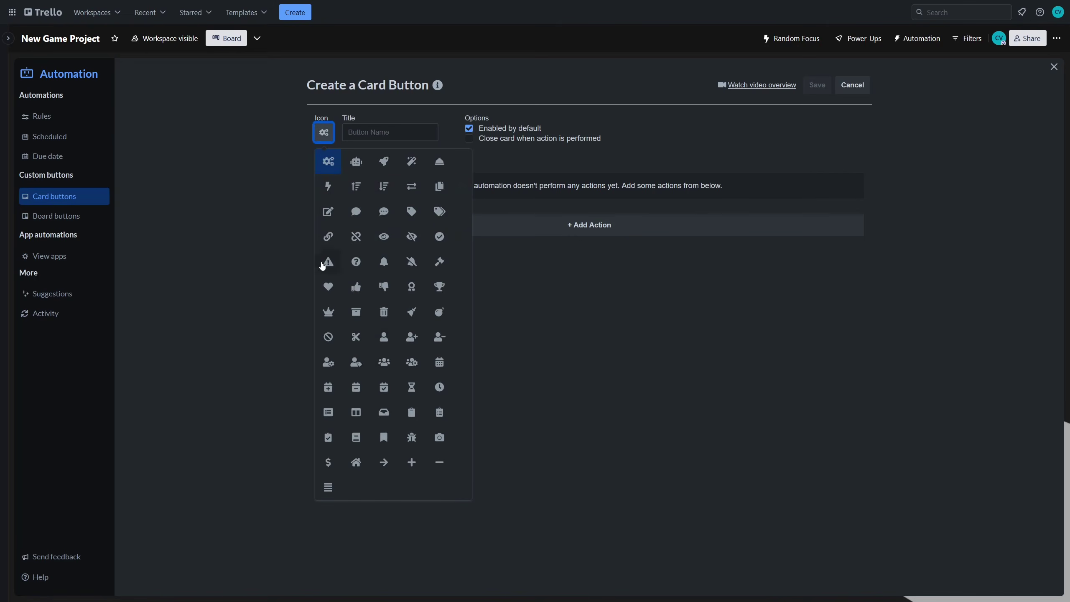
left_click(384, 361)
left_click(360, 130)
type("Create Dependency")
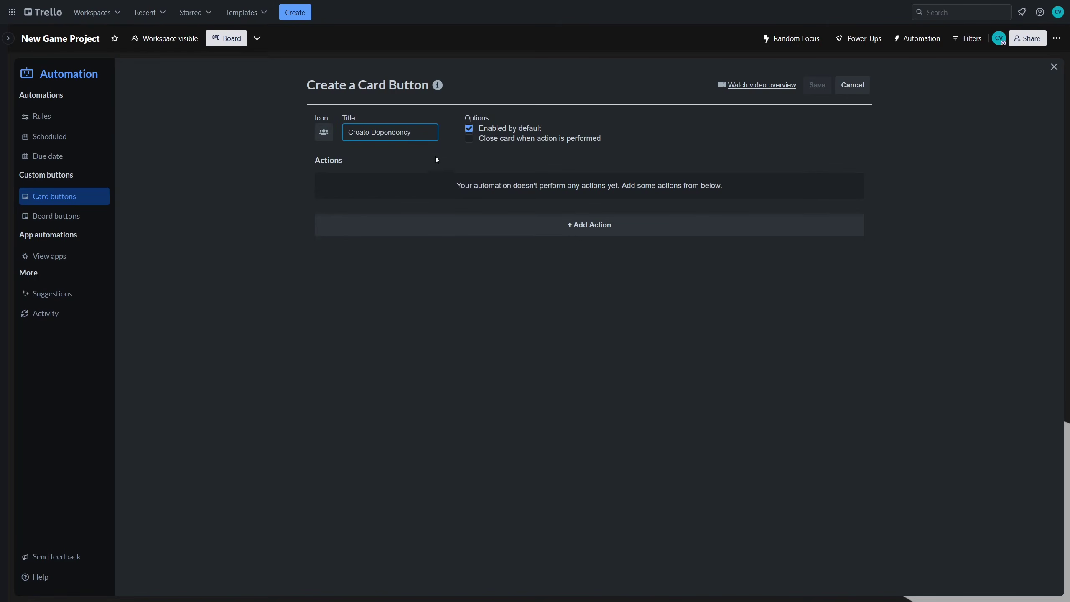
left_click(436, 158)
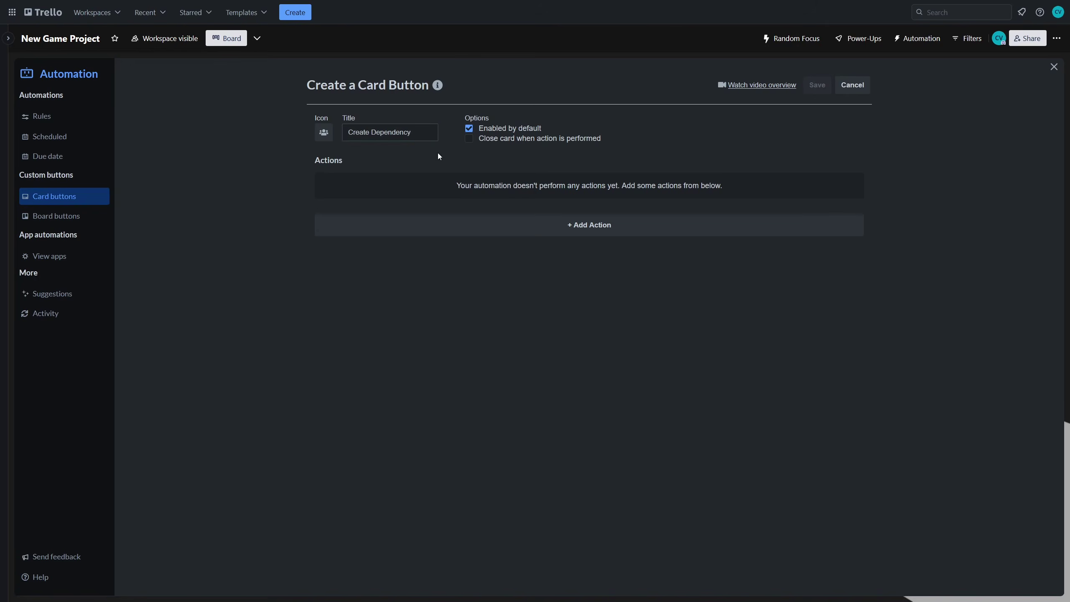
- Add an action converting all items in checklist "Dependants" into linked cards copying labels, then save the card button and close the automation settings
left_click(546, 234)
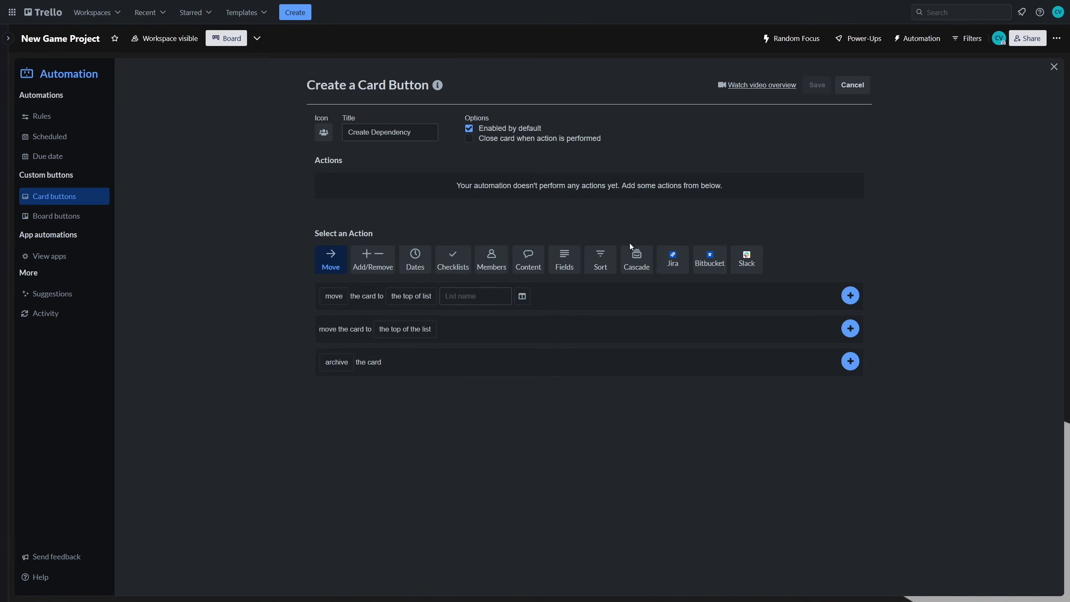
left_click(636, 274)
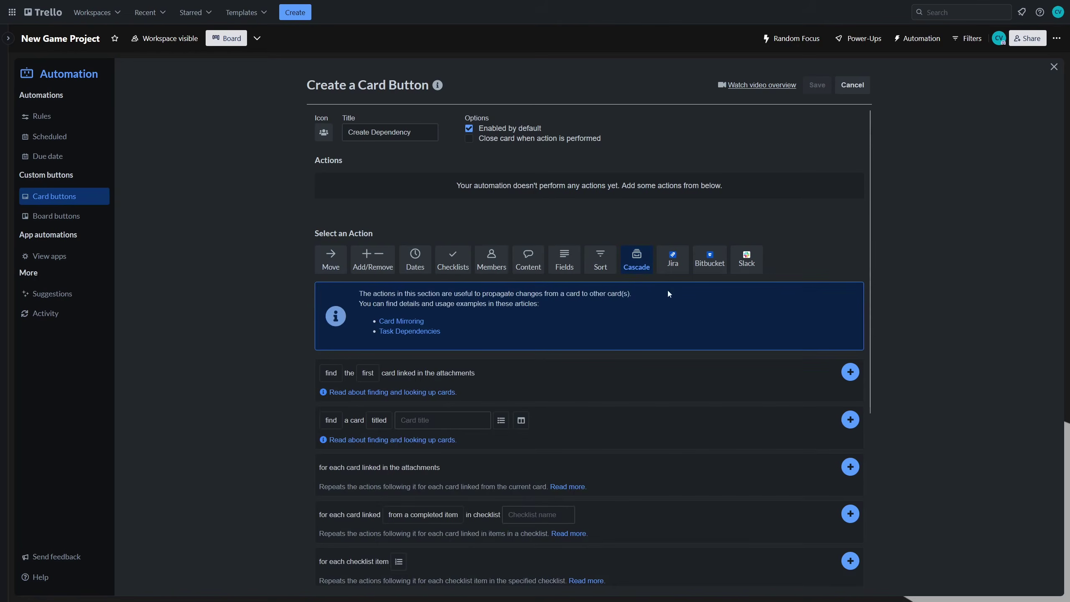
left_click_drag(869, 243, 884, 409)
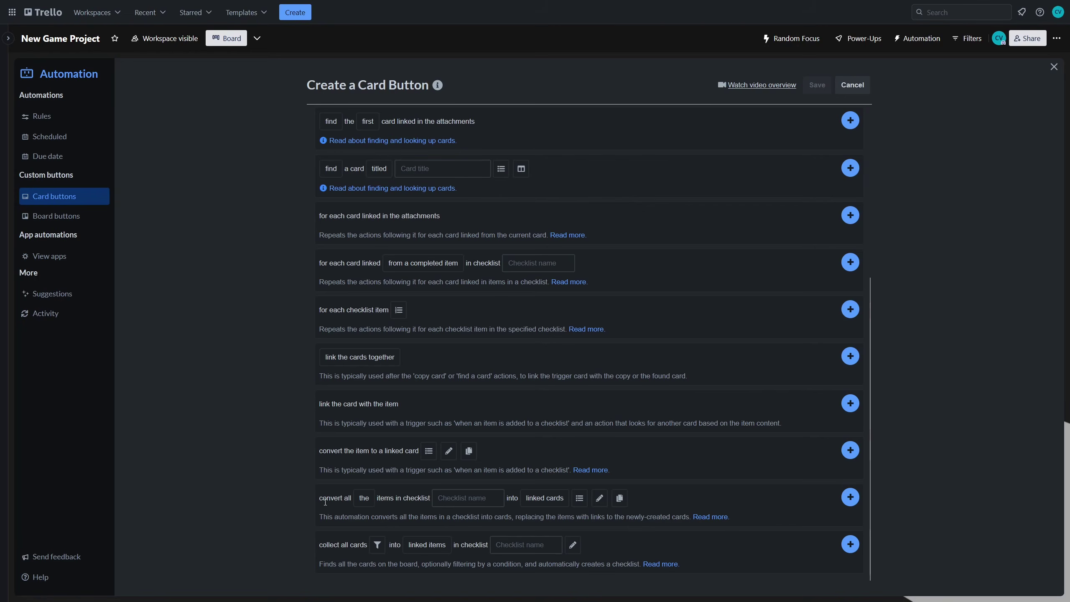
left_click(458, 498)
type("Dependants")
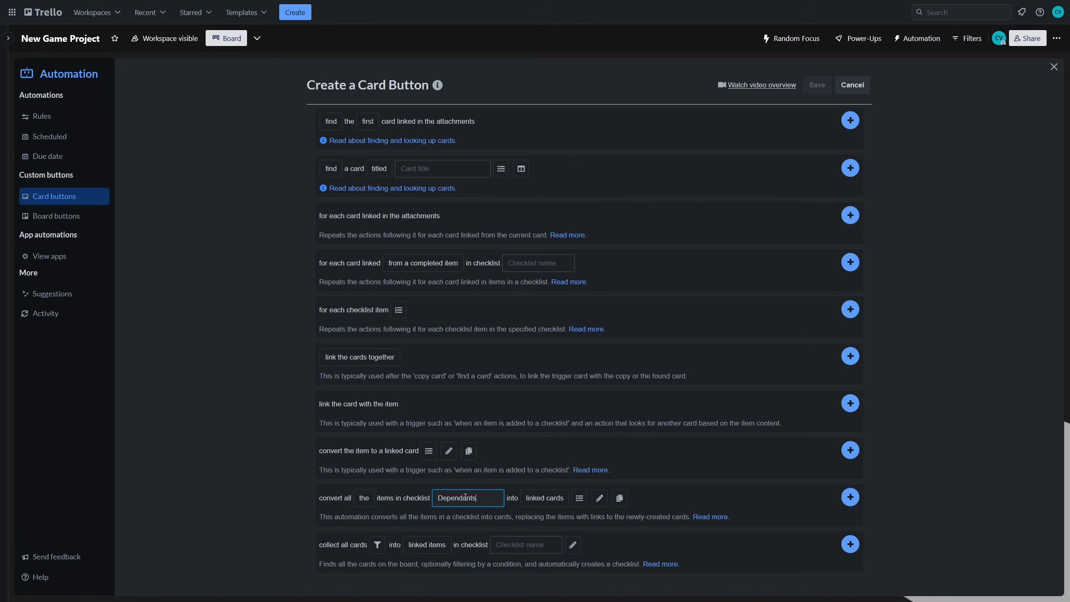
left_click(621, 499)
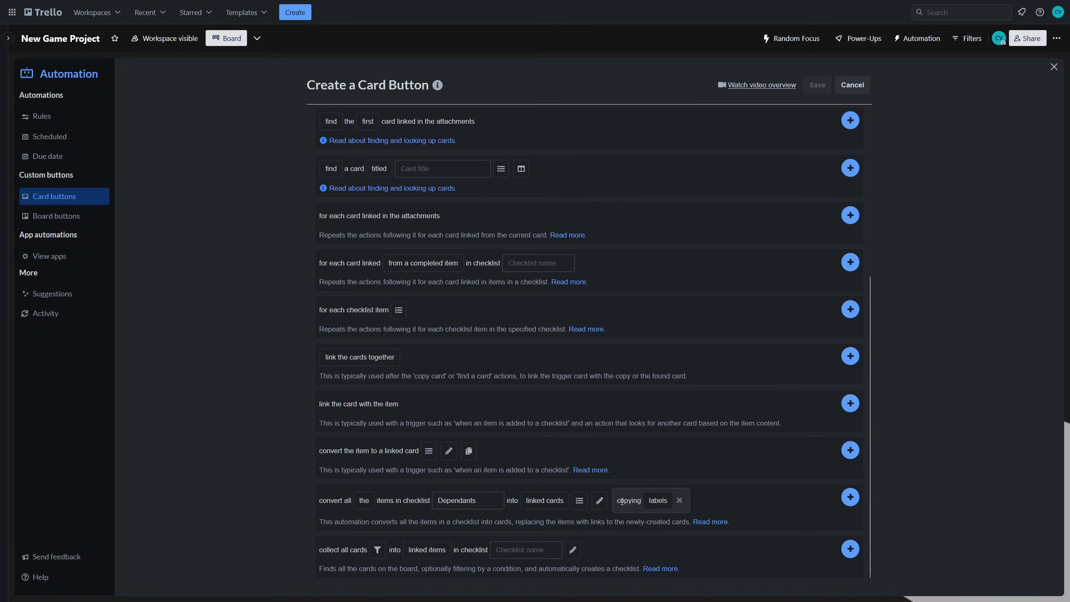
left_click(657, 501)
left_click(851, 498)
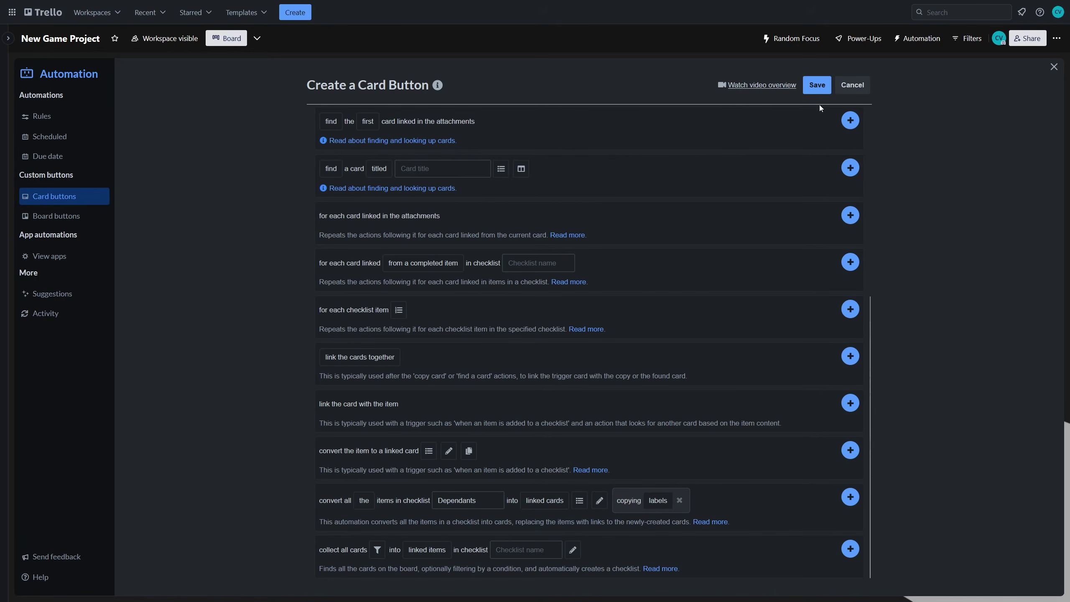
left_click(818, 86)
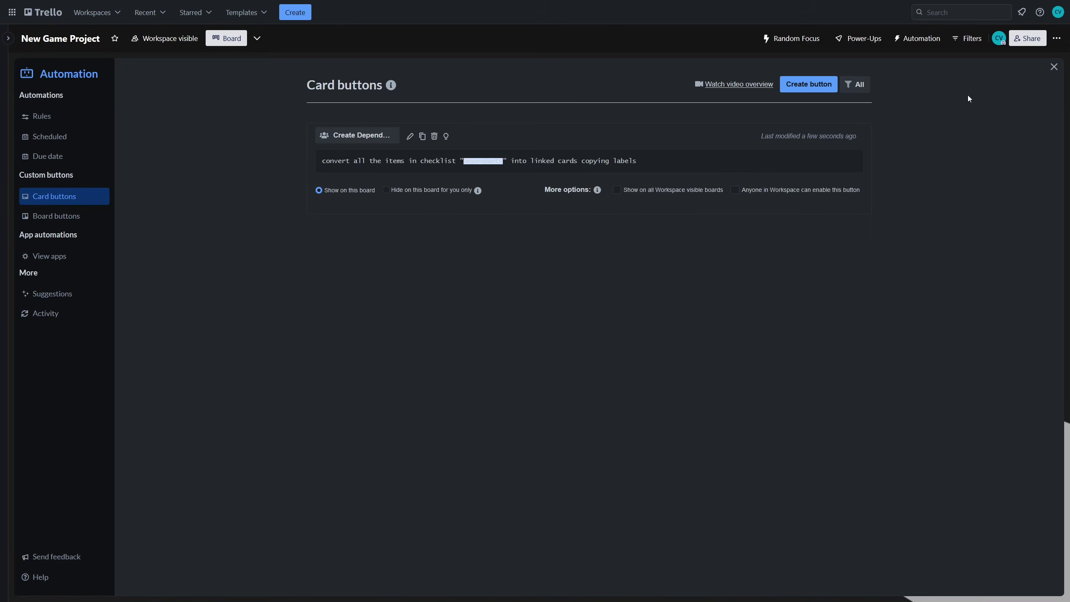
left_click(1053, 70)
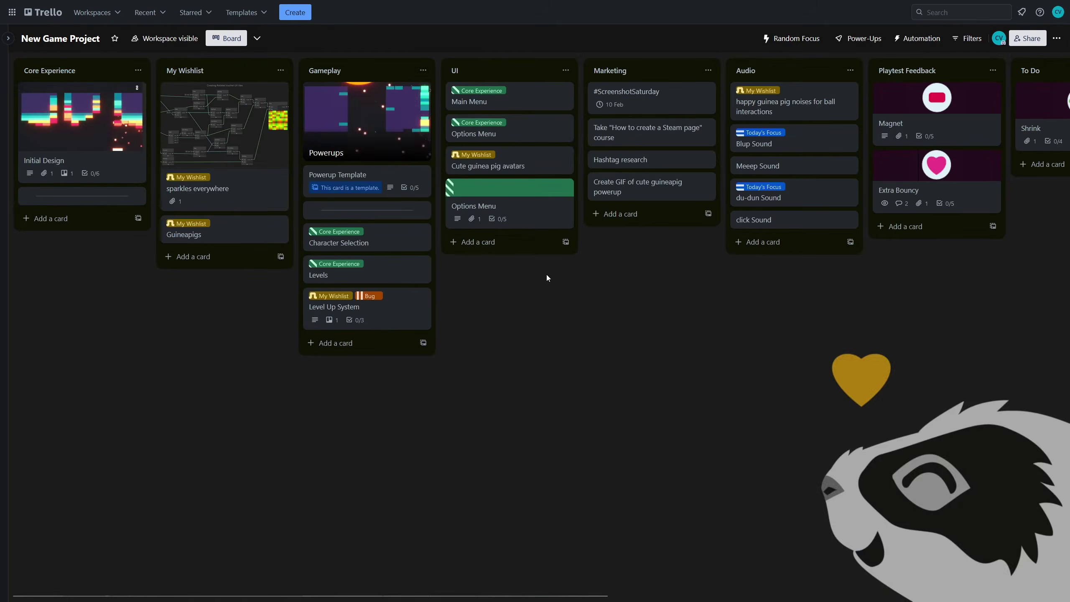
- Copy the Dependants checklist title on the green-covered Options Menu card and run Create Dependency on that card
left_click(533, 214)
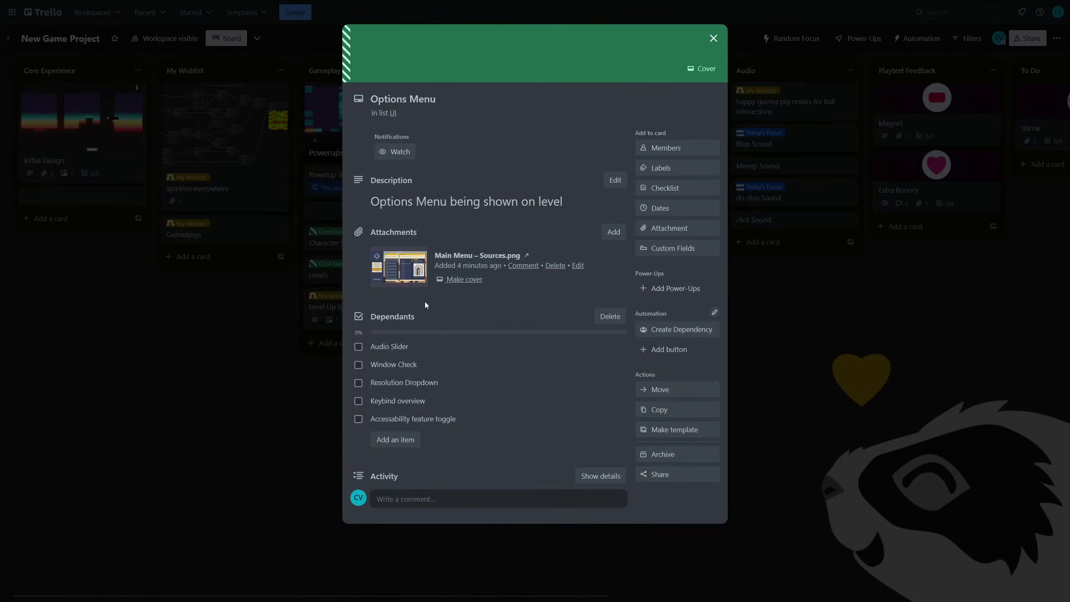
left_click(421, 322)
key("ctrl+c")
left_click(382, 343)
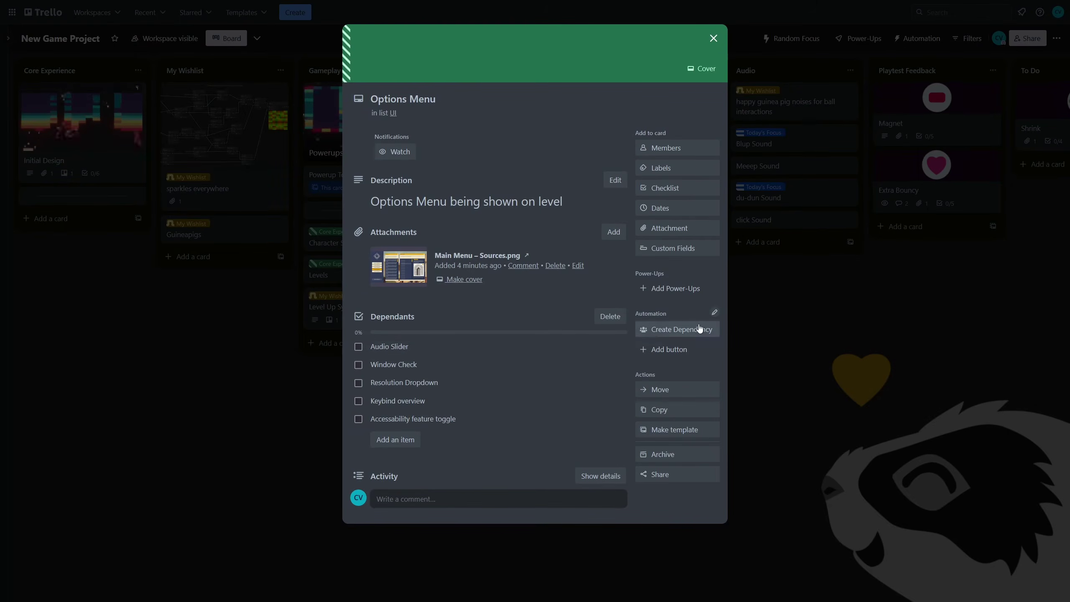
left_click(680, 332)
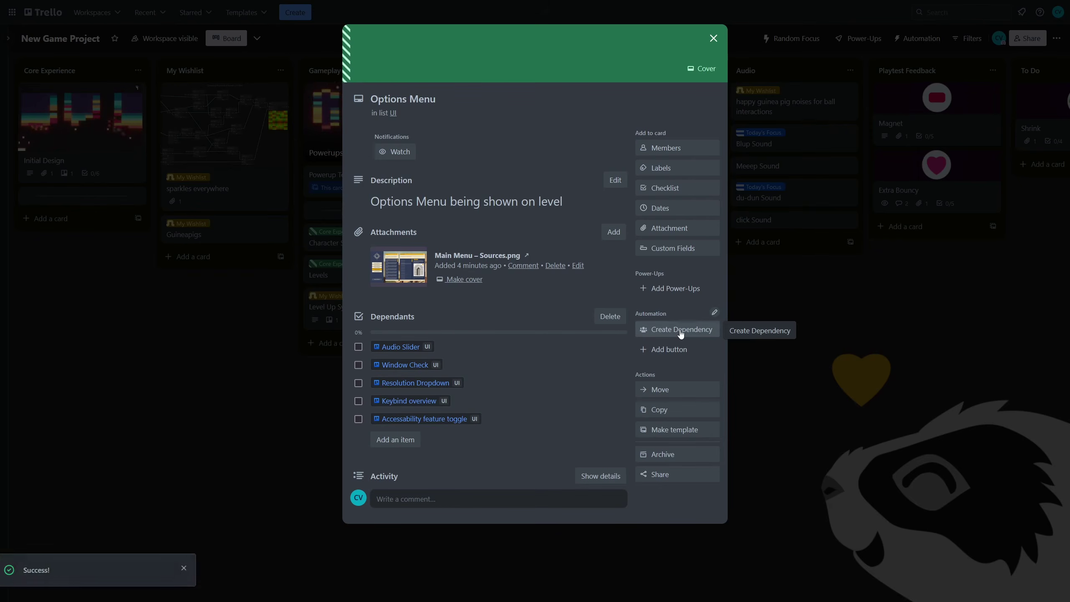
- Inspect the linked Audio Slider card and its Trello attachment, and return to the Options Menu card
left_click(398, 347)
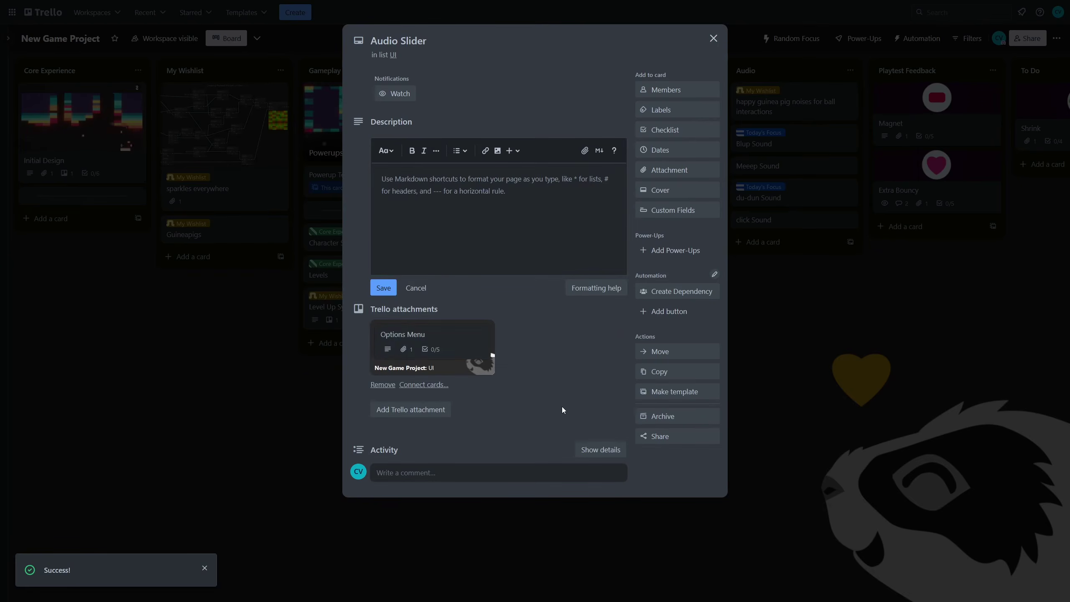
left_click(440, 346)
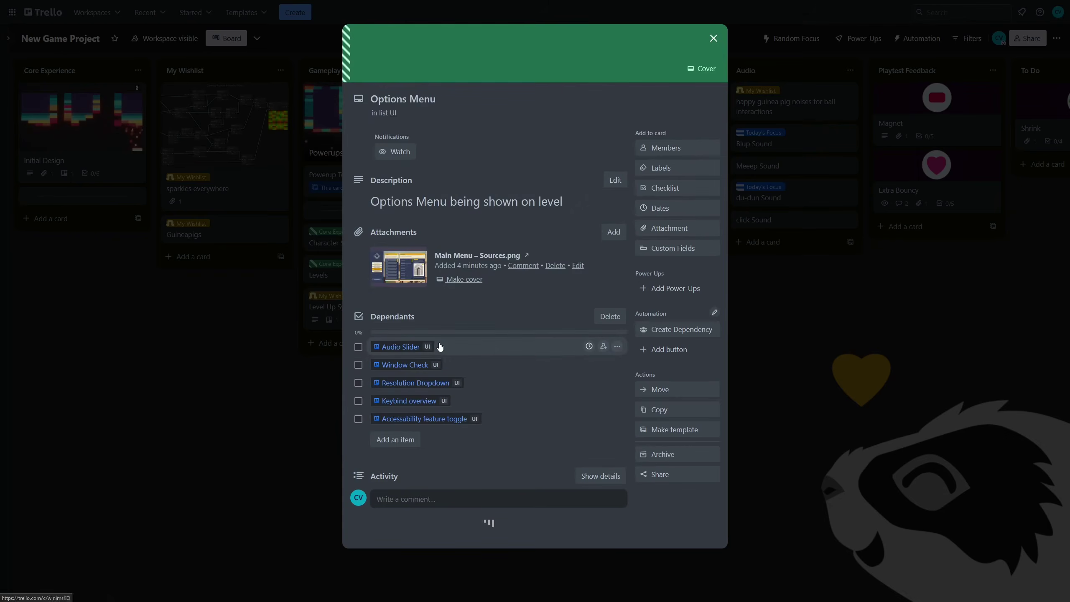
left_click(405, 366)
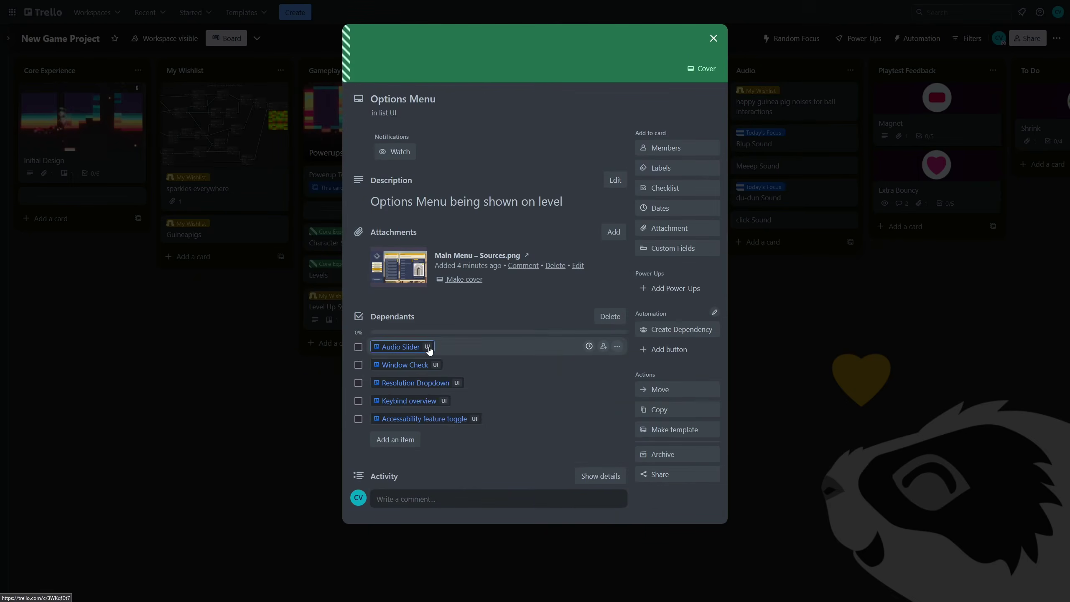
- Check off Audio Slider, Window Check and Resolution Dropdown in the Dependants checklist, and close the card
left_click(359, 346)
left_click(359, 365)
left_click(358, 383)
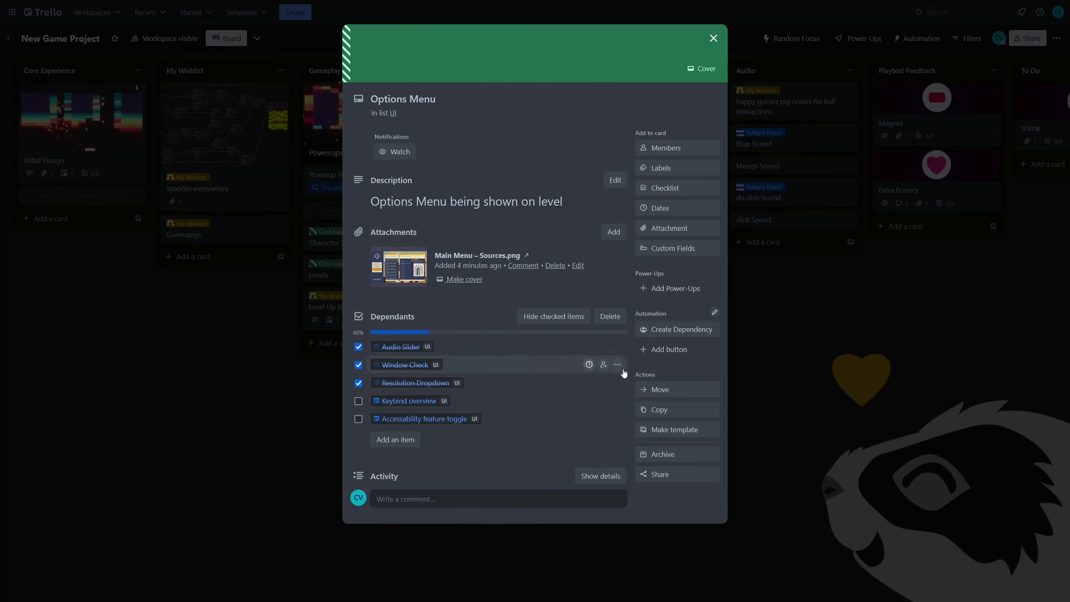
left_click(804, 366)
left_click_drag(658, 367, 357, 371)
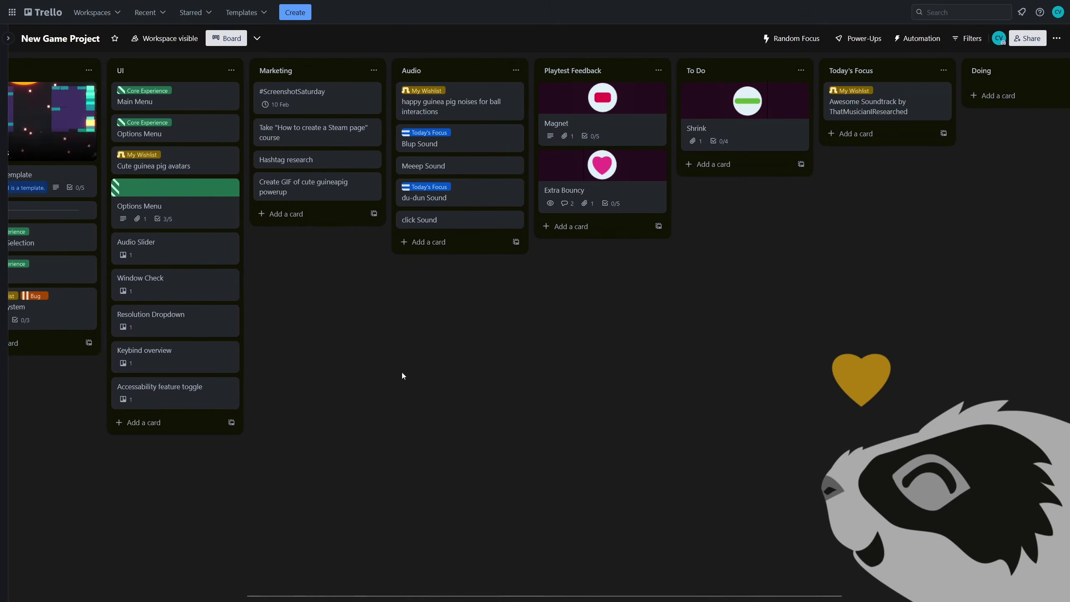
left_click_drag(289, 476, 399, 488)
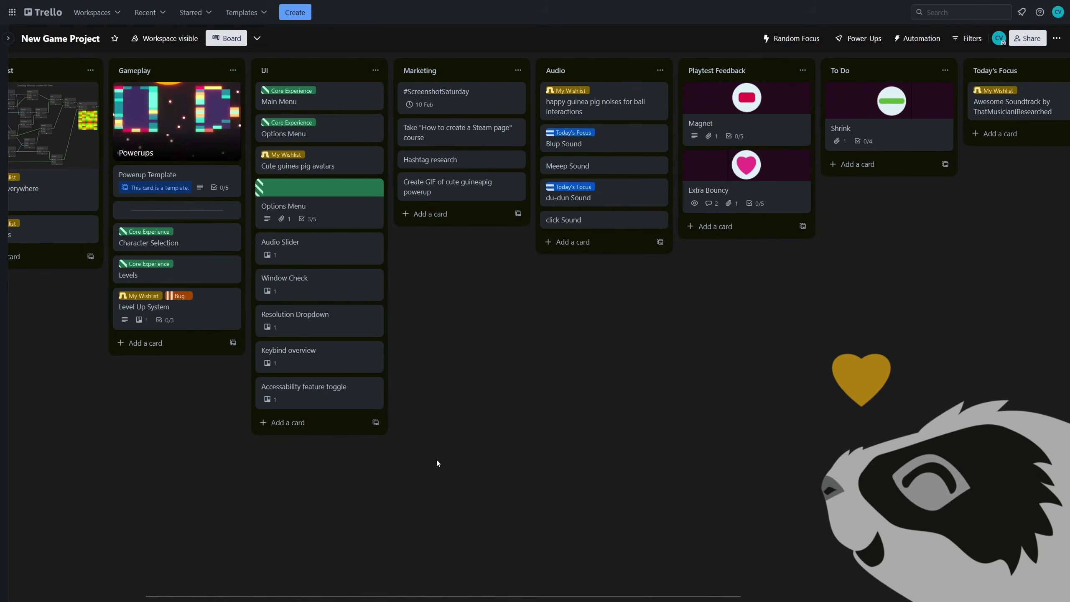
- Start another card button automation with the rocket icon and the title "Cleanup"
left_click(926, 39)
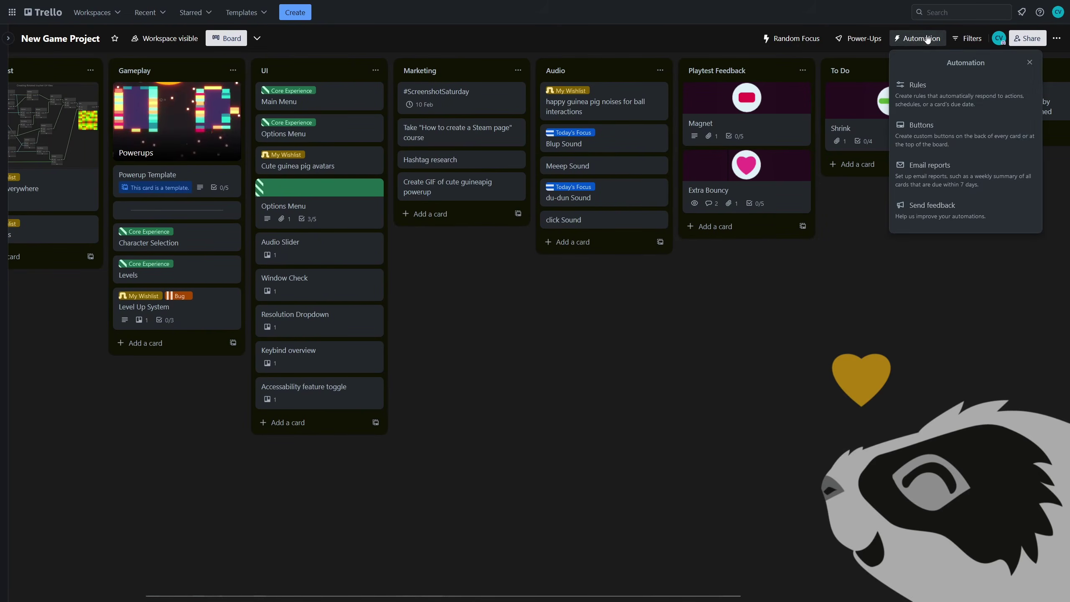
left_click(921, 126)
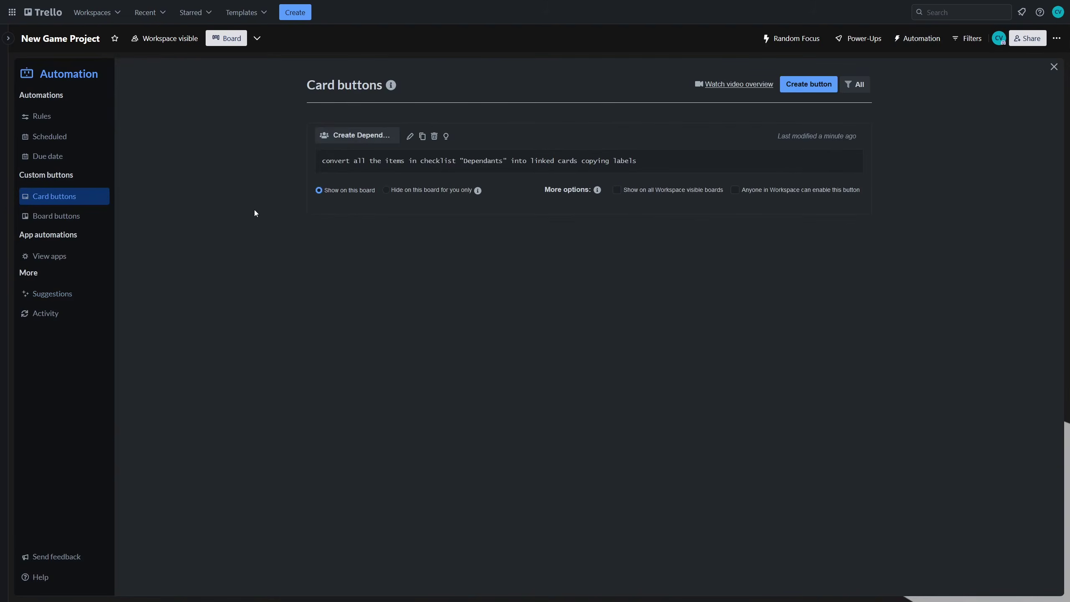
left_click(794, 85)
left_click(320, 137)
left_click(385, 158)
left_click(373, 130)
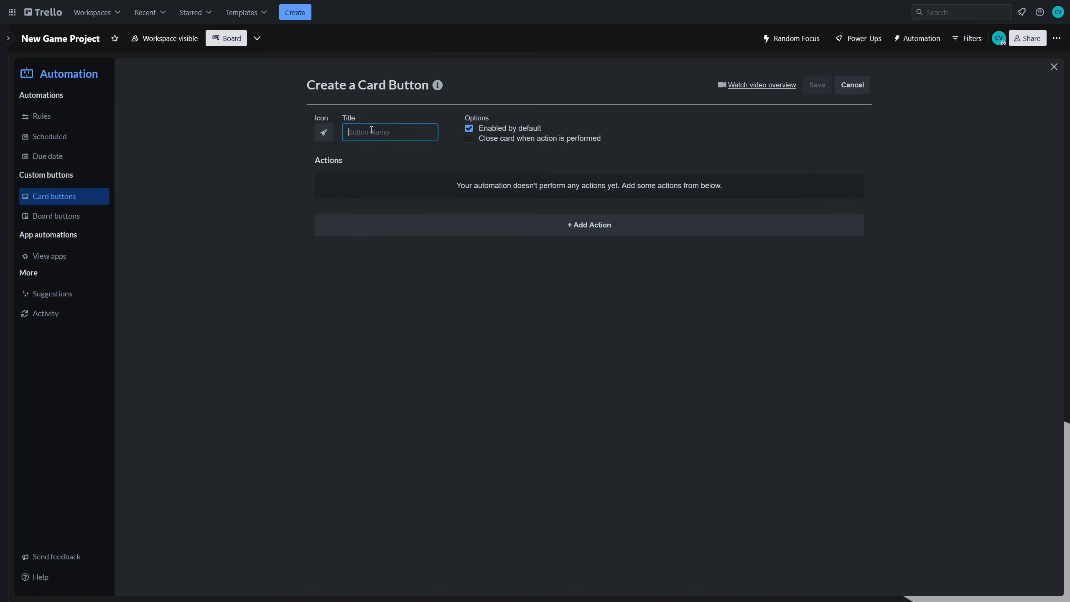
type("Cleanup")
- Add a Cascade action for each card linked from a completed item in checklist "Dependants"
left_click(424, 224)
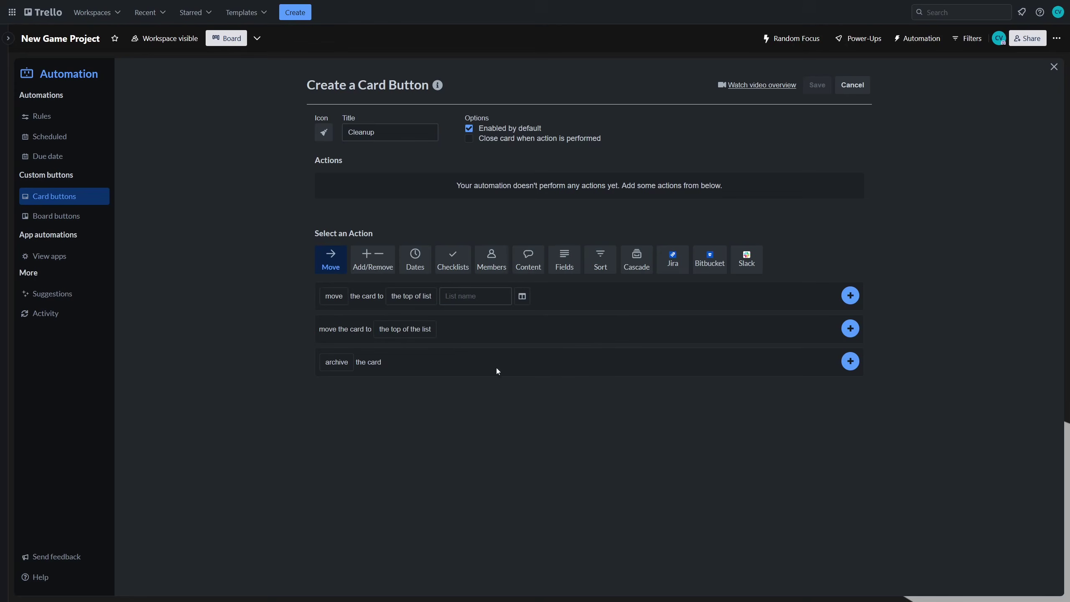
left_click(641, 264)
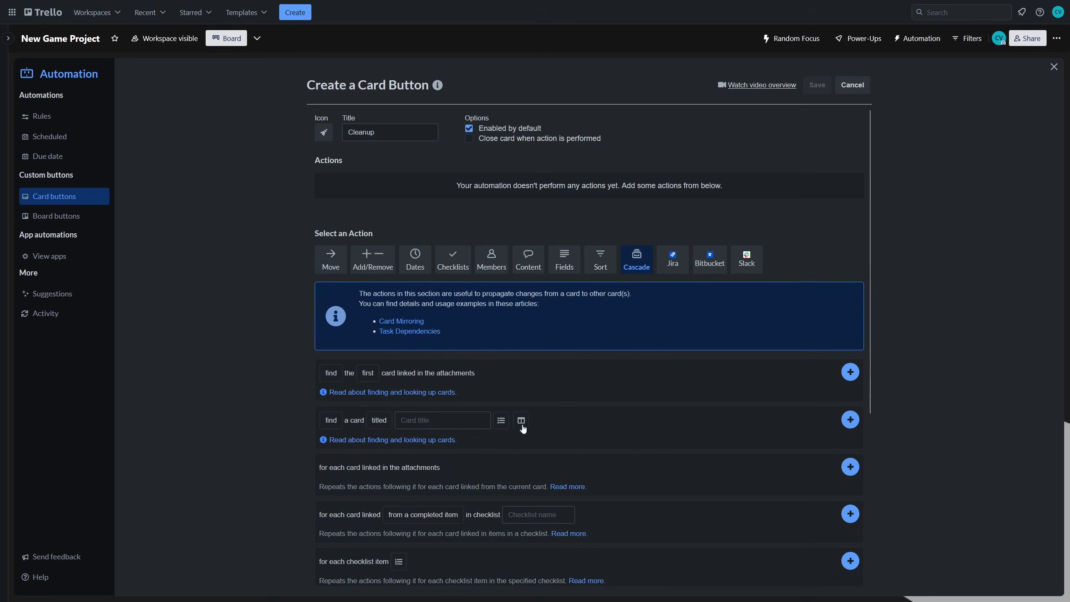
left_click(538, 516)
key("ctrl+v")
left_click(618, 524)
left_click(850, 513)
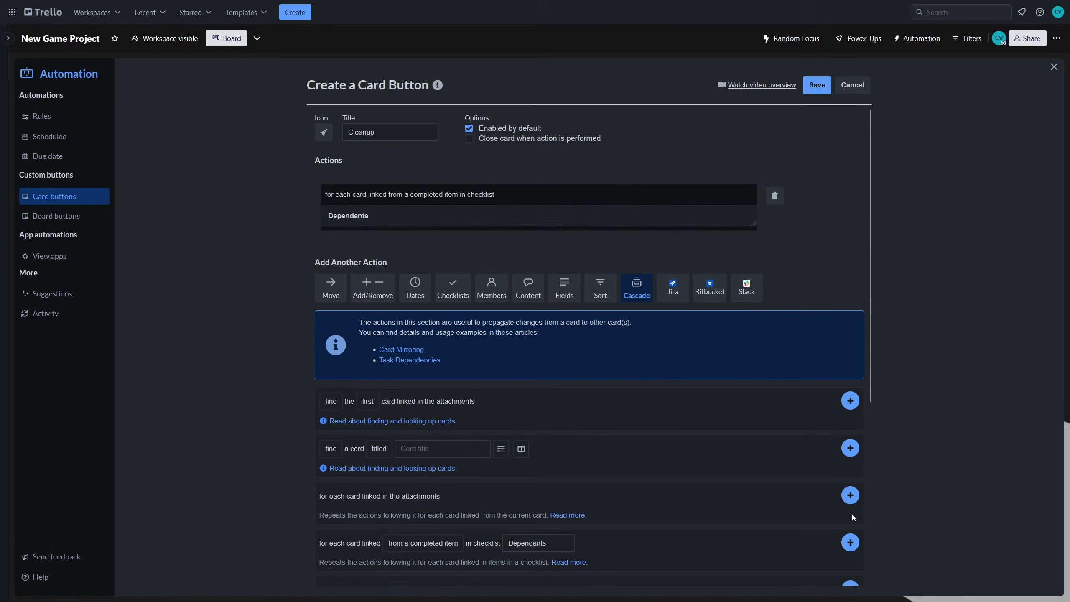
- Add an action that archives the card, then save the Cleanup button and close the automation settings
left_click(331, 288)
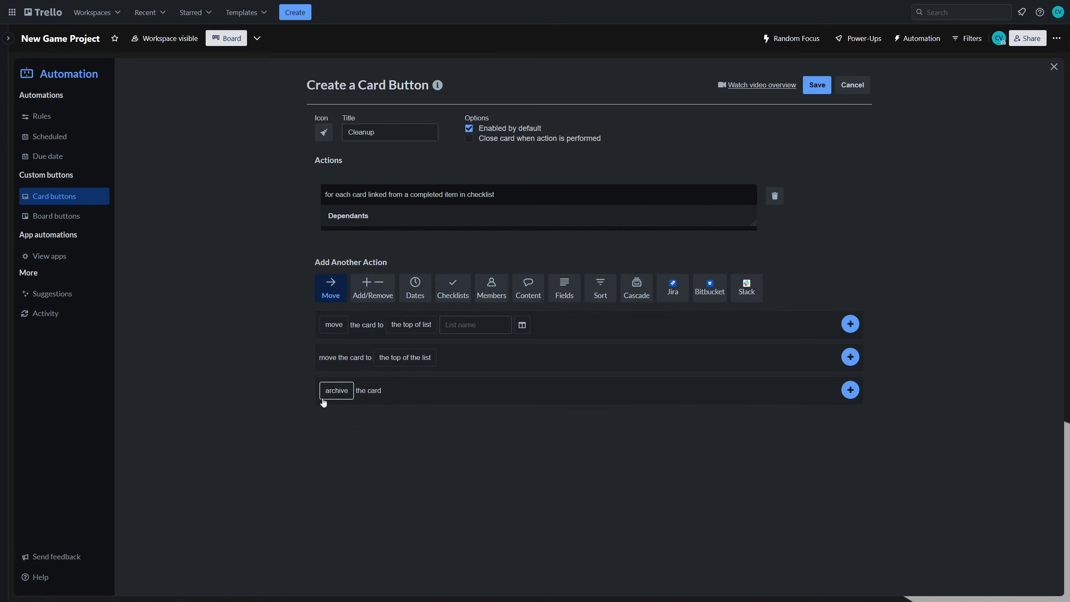
left_click(851, 390)
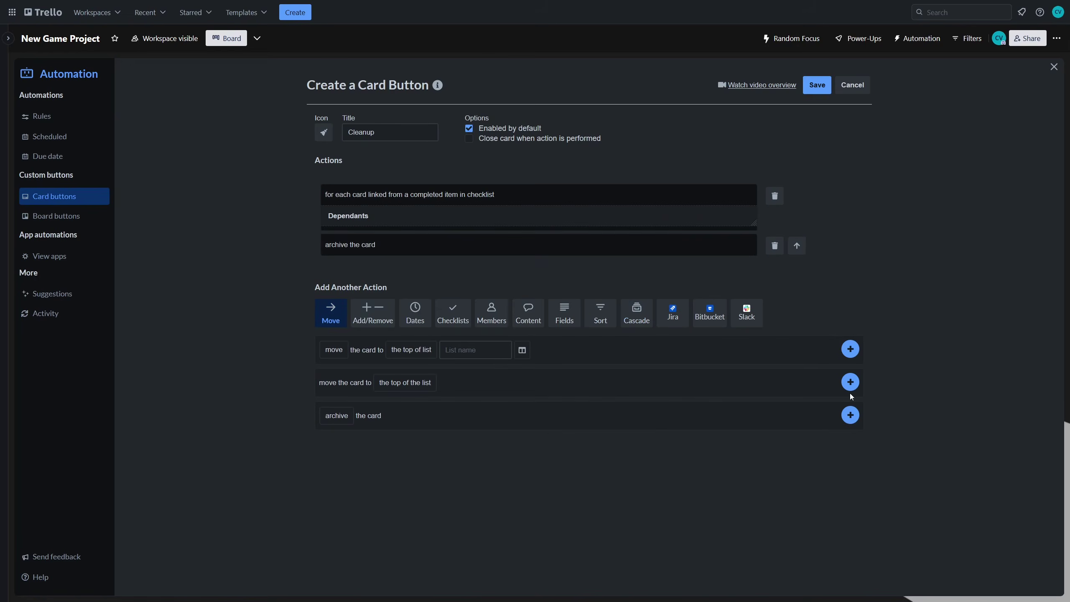
left_click(808, 88)
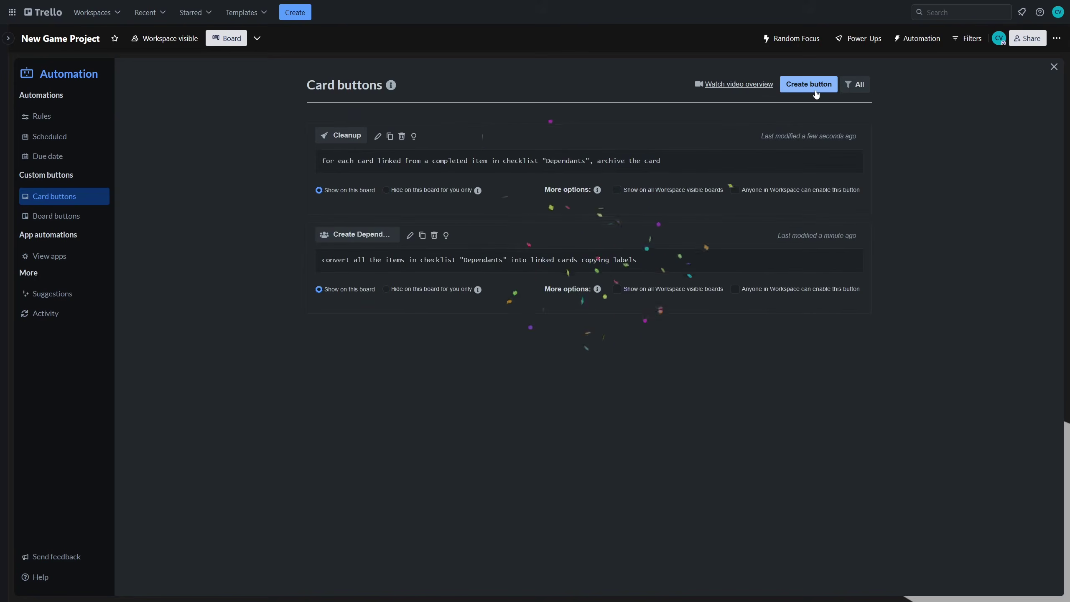
left_click(1054, 66)
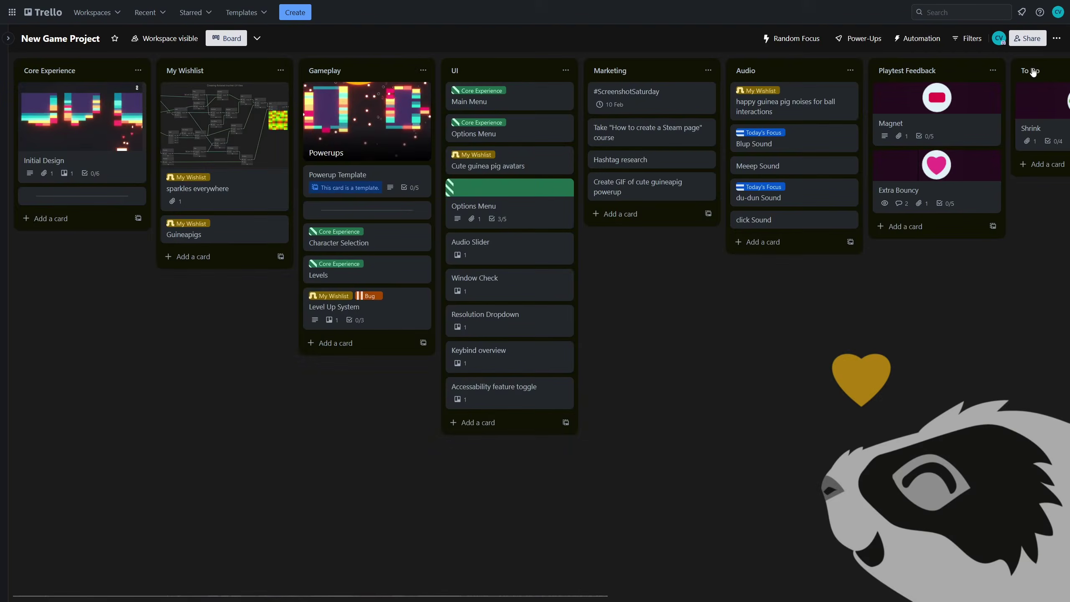
- Run Cleanup on the green-covered Options Menu card and check the archive status of the linked Audio Slider card
left_click(537, 216)
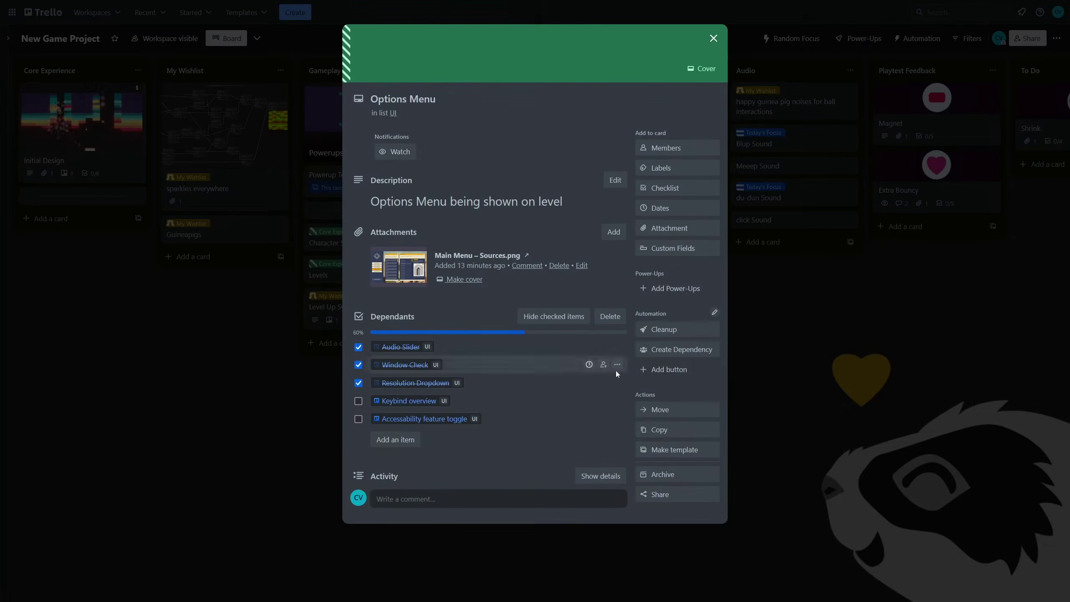
left_click(675, 329)
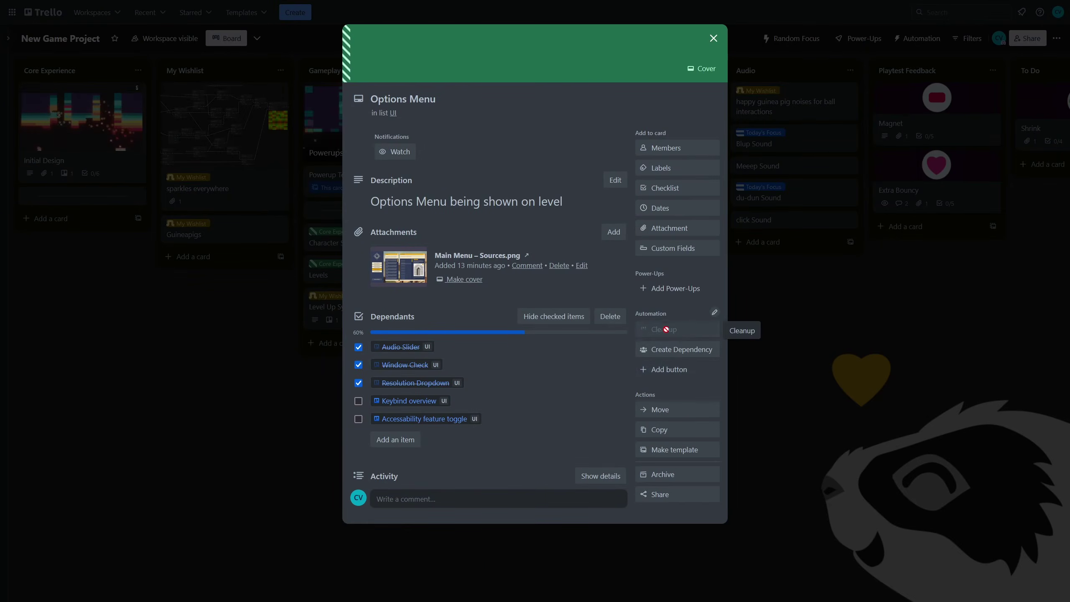
left_click(411, 348)
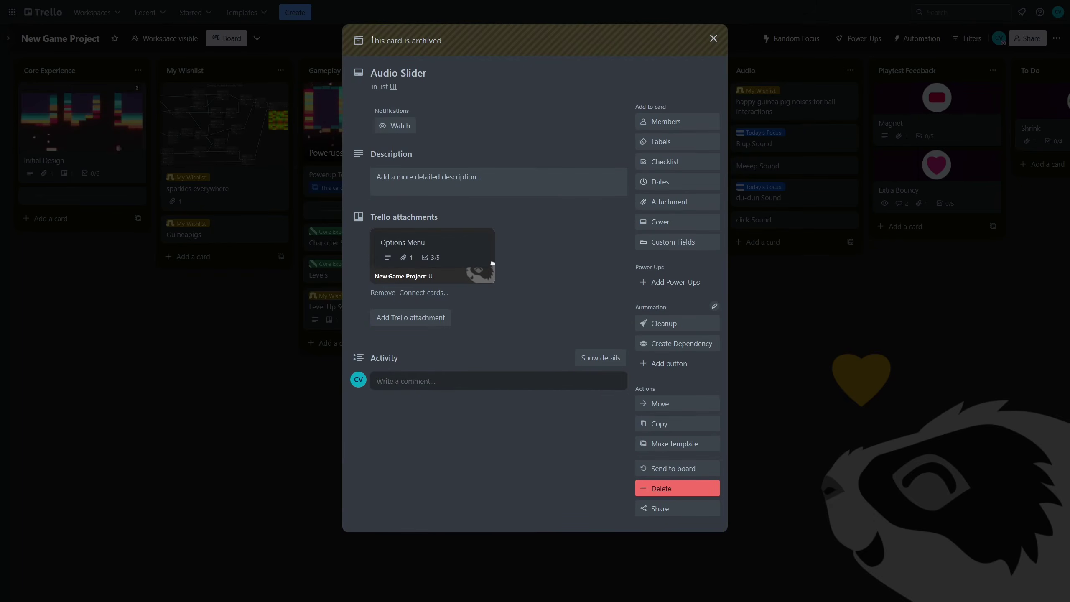
left_click_drag(372, 40, 452, 44)
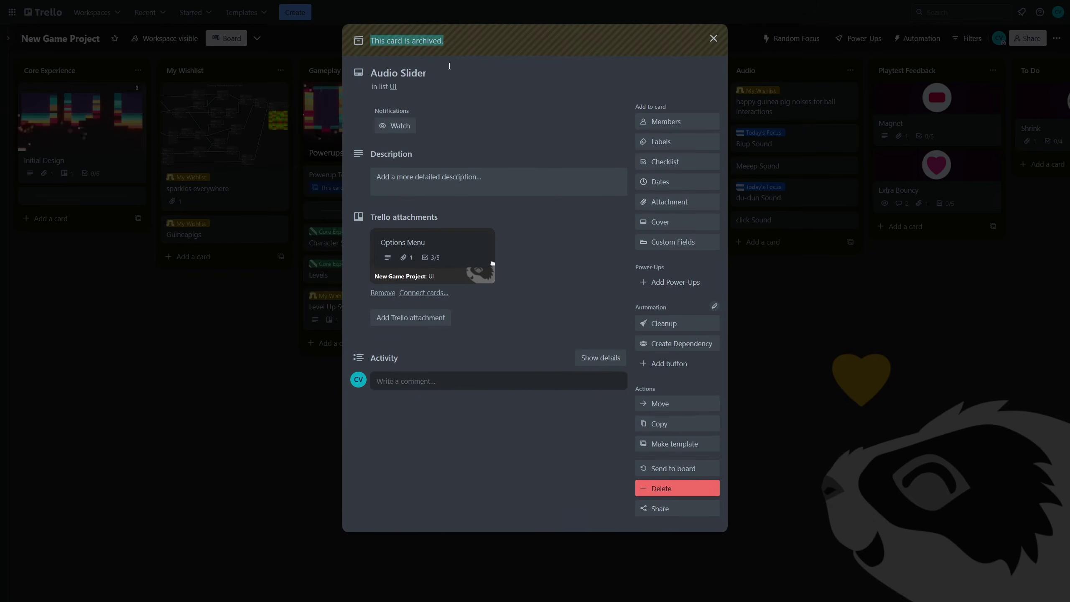
left_click(807, 384)
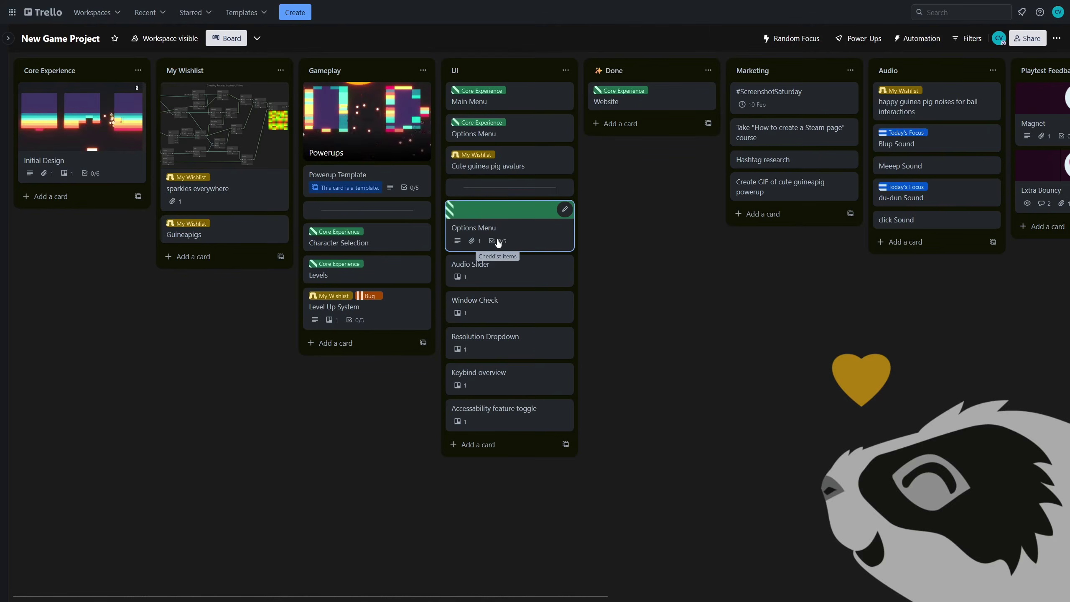
- Start a new automation rule triggered when a card is moved into the Done list by me
left_click(917, 38)
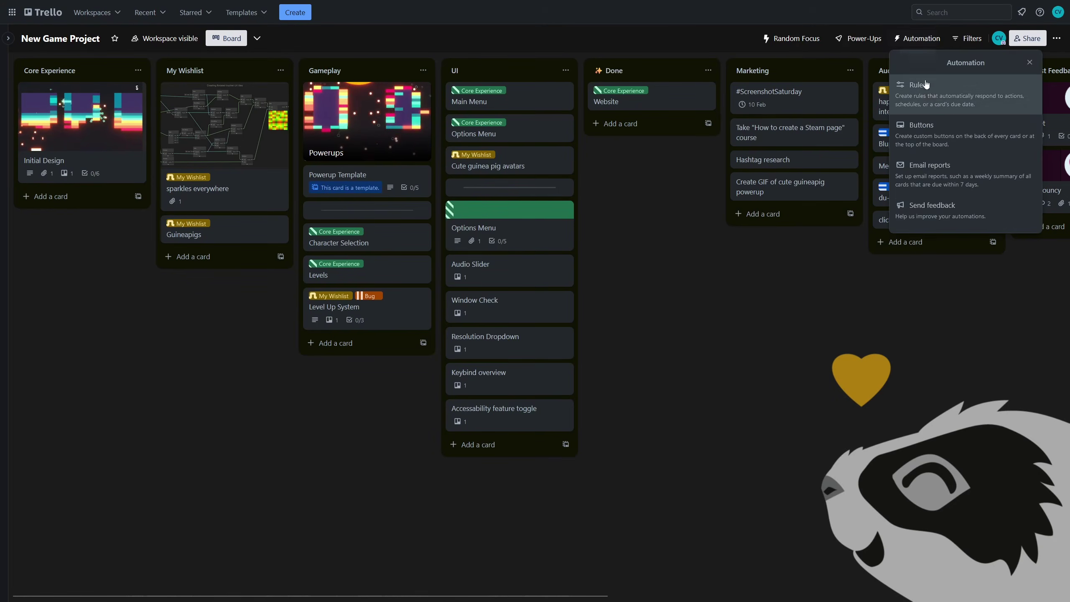
left_click(931, 95)
left_click(504, 206)
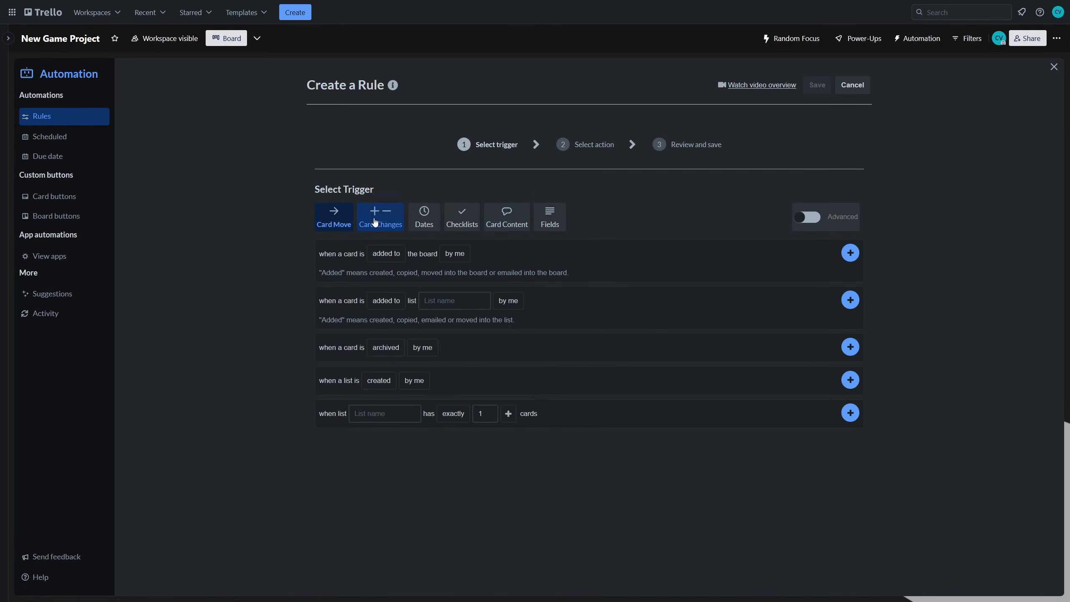
left_click(385, 305)
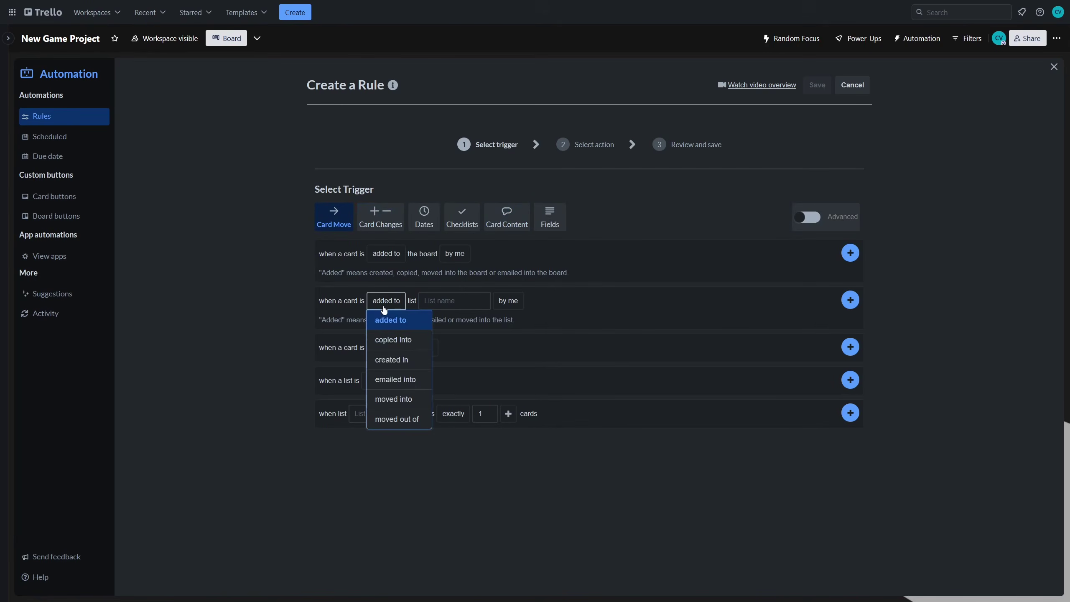
left_click(416, 398)
left_click(455, 299)
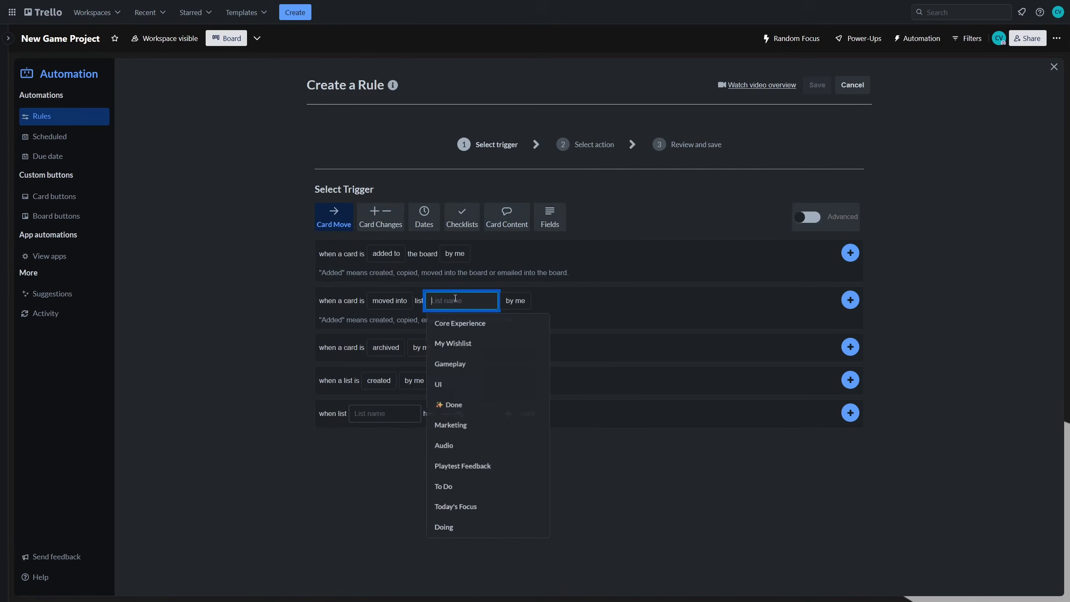
left_click(476, 405)
left_click(842, 299)
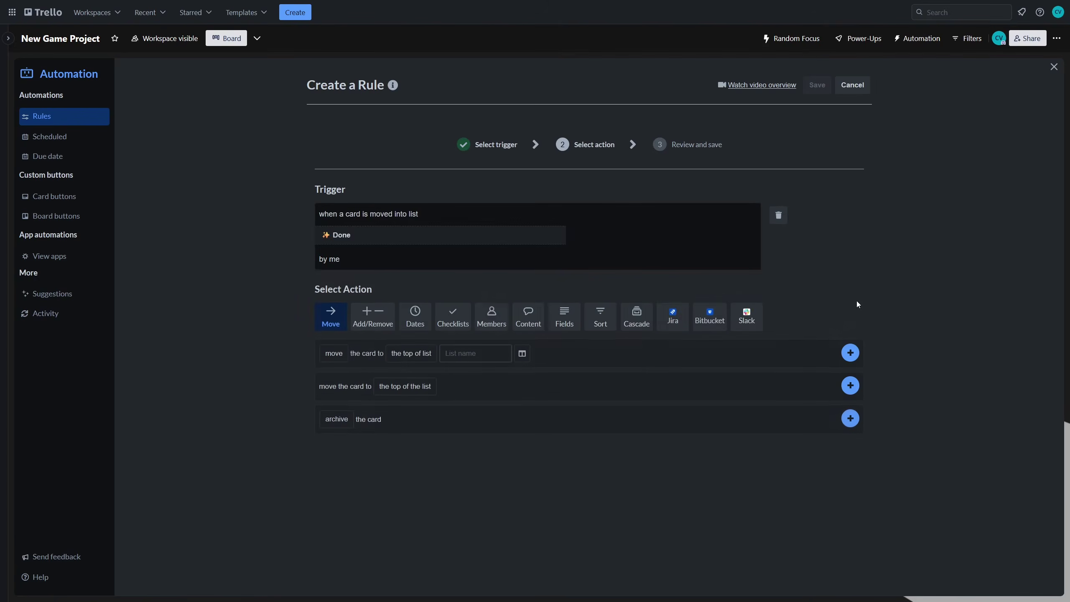
- Add a Cascade action that finds the first card linked in the attachments
left_click(640, 323)
left_click(331, 431)
left_click(850, 429)
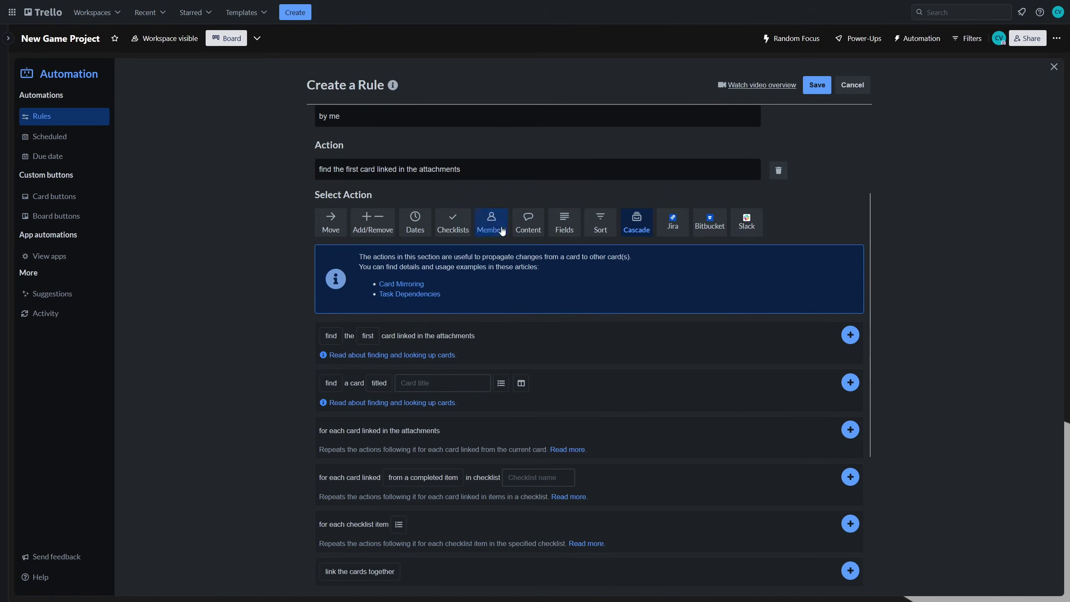
- Add an action that checks item "{triggercardlink}" in checklist "Dependants", then save the rule and close the automation settings
left_click(453, 228)
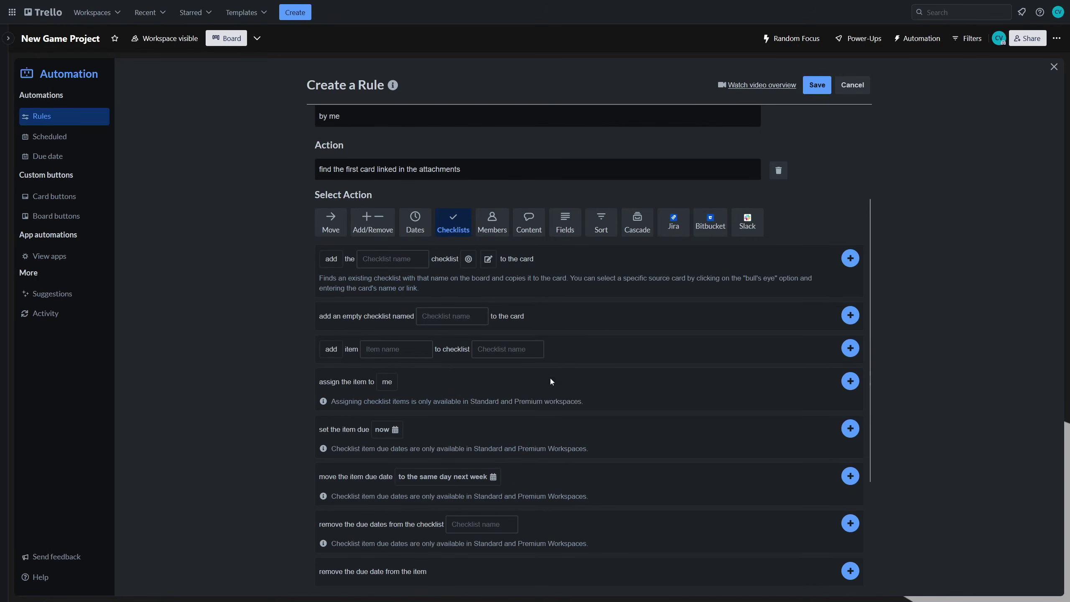
scroll(542, 373, "down", 4)
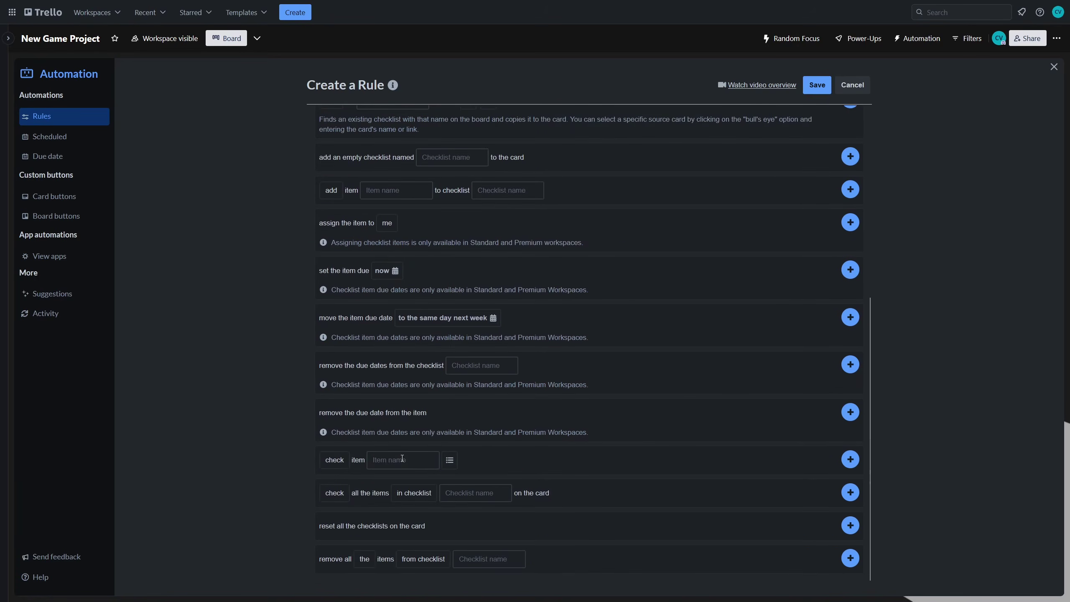
left_click(403, 459)
type("{triggercardlink}")
left_click(450, 461)
left_click(519, 462)
type("Dependants")
left_click(850, 459)
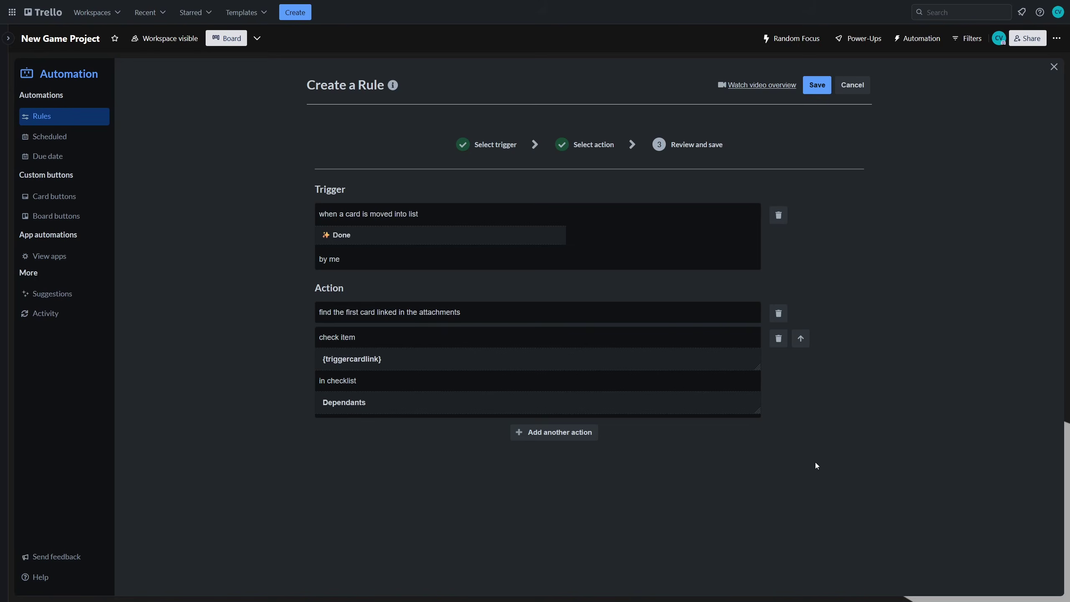
left_click(818, 87)
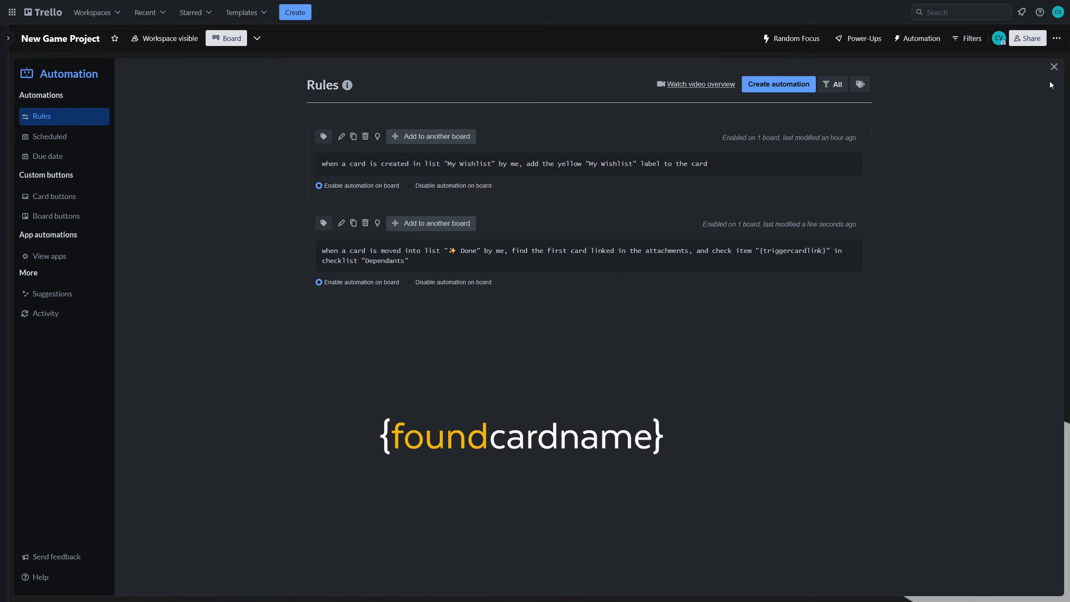
left_click(1053, 67)
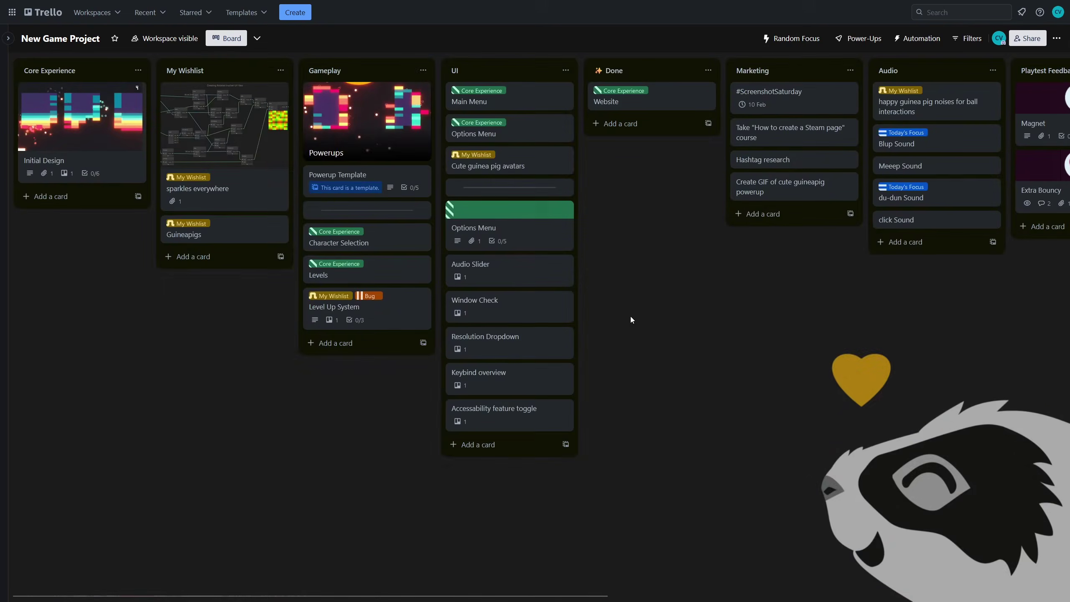
- Move the Audio Slider card to the Done list and inspect its item in the linked Options Menu card's Dependants checklist
left_click_drag(502, 270, 636, 127)
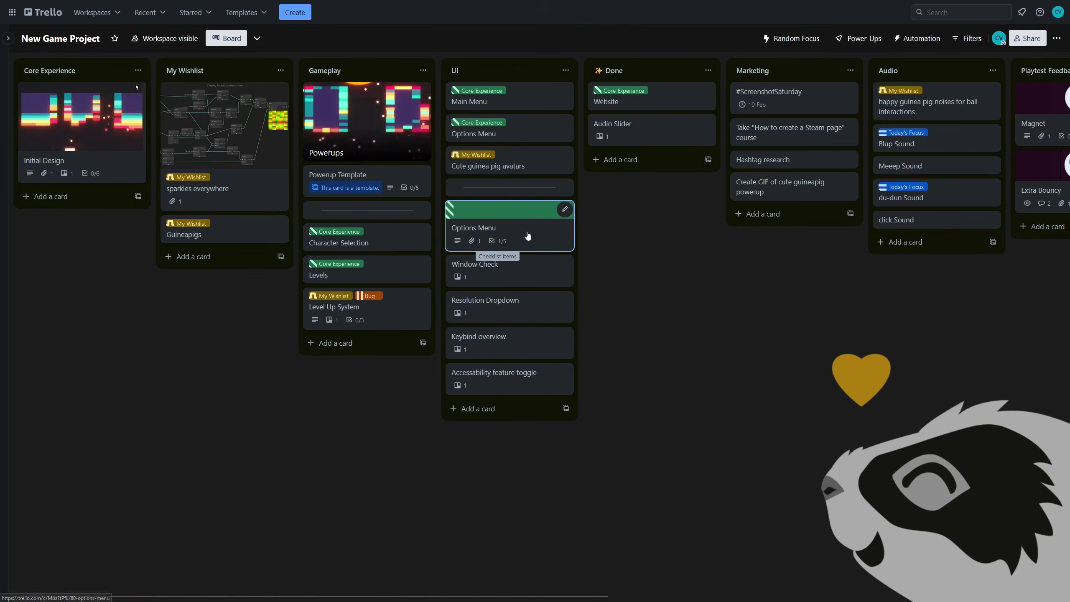
left_click(623, 133)
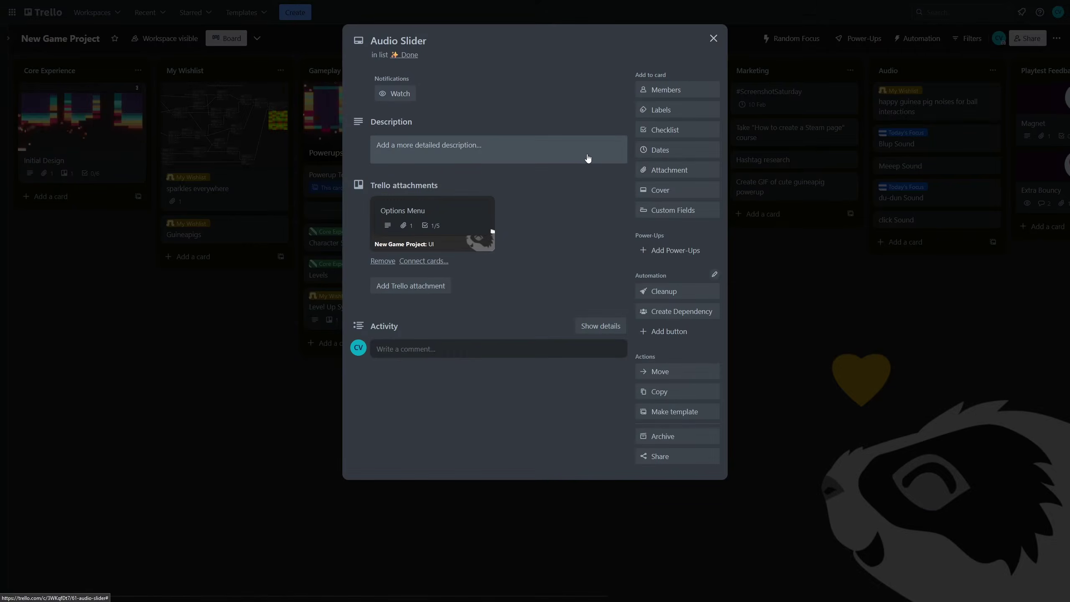
left_click(421, 212)
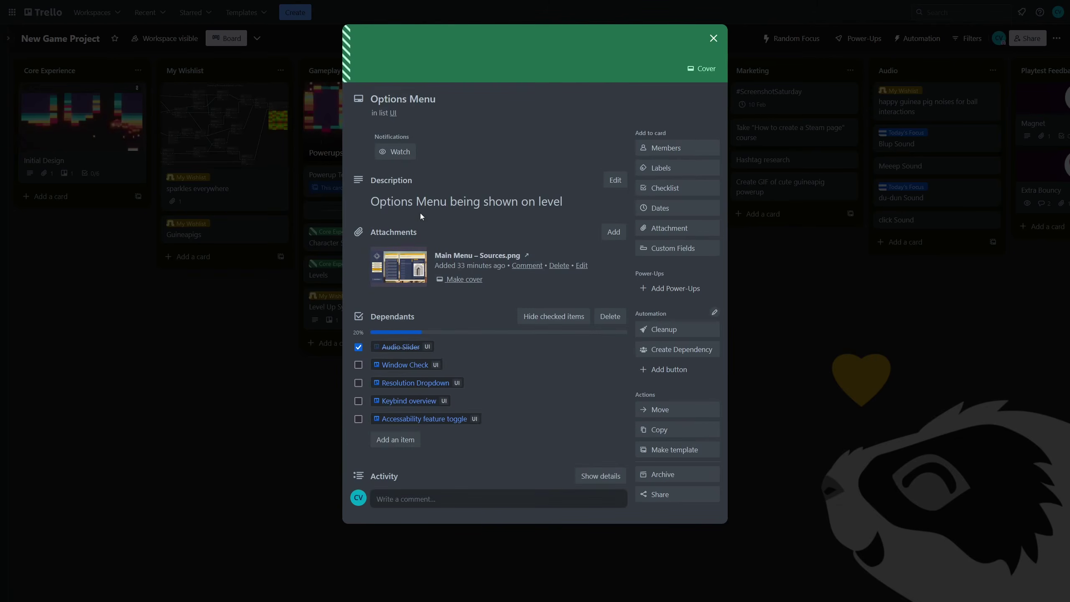
mouse_move(379, 351)
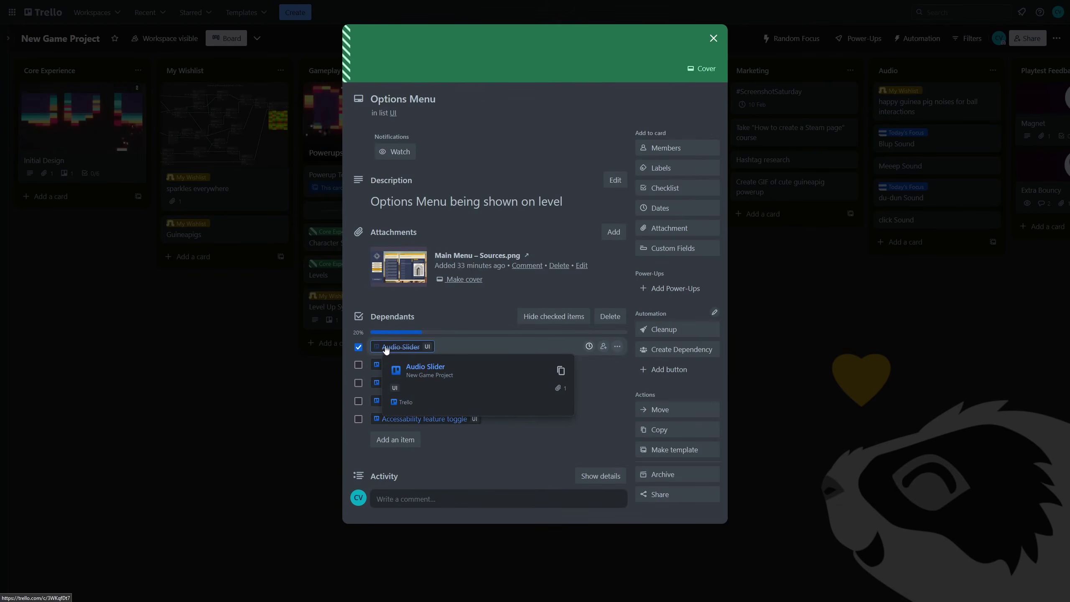
left_click(405, 347)
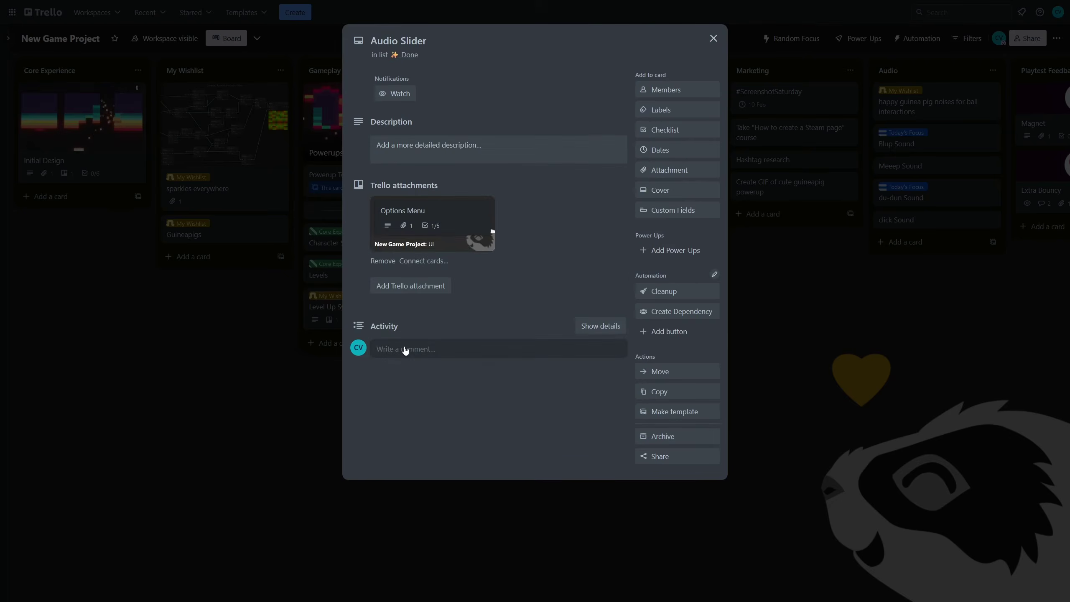
key("Escape")
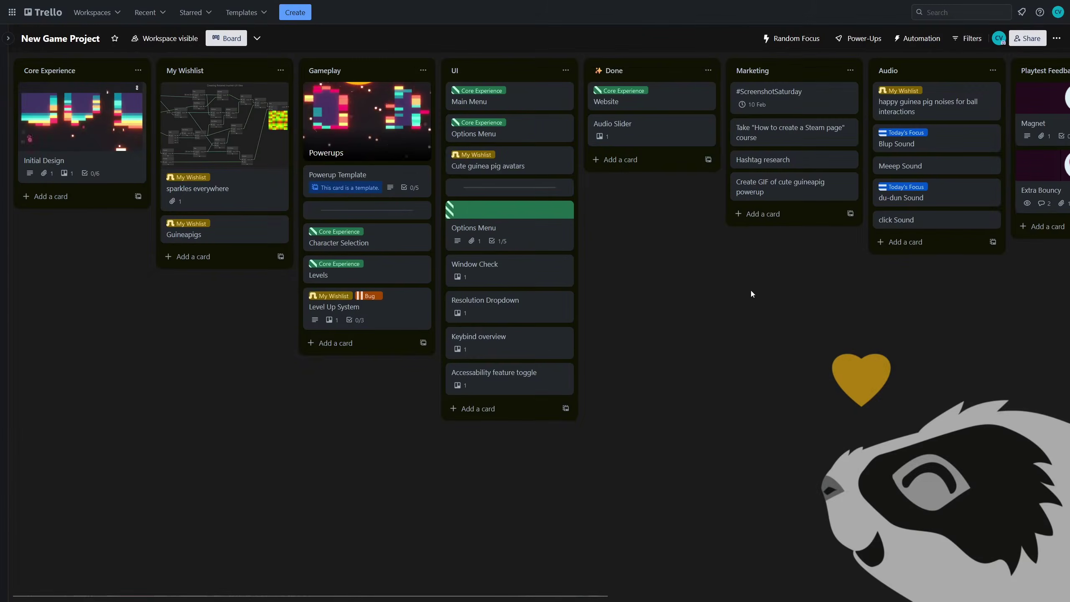
- Move the Window Check, Resolution Dropdown and Keybind overview cards from the UI list to the Done list
left_click_drag(564, 268, 638, 190)
left_click_drag(525, 272, 636, 212)
left_click_drag(536, 283, 644, 270)
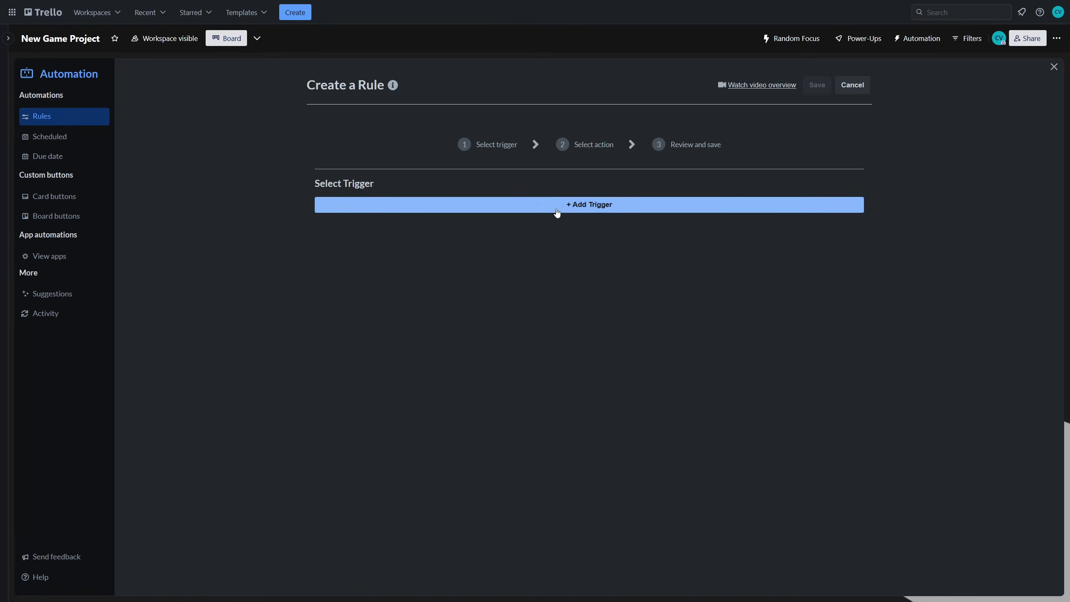
- Set a new rule's trigger to a card being moved into the Done list by anyone
left_click(556, 211)
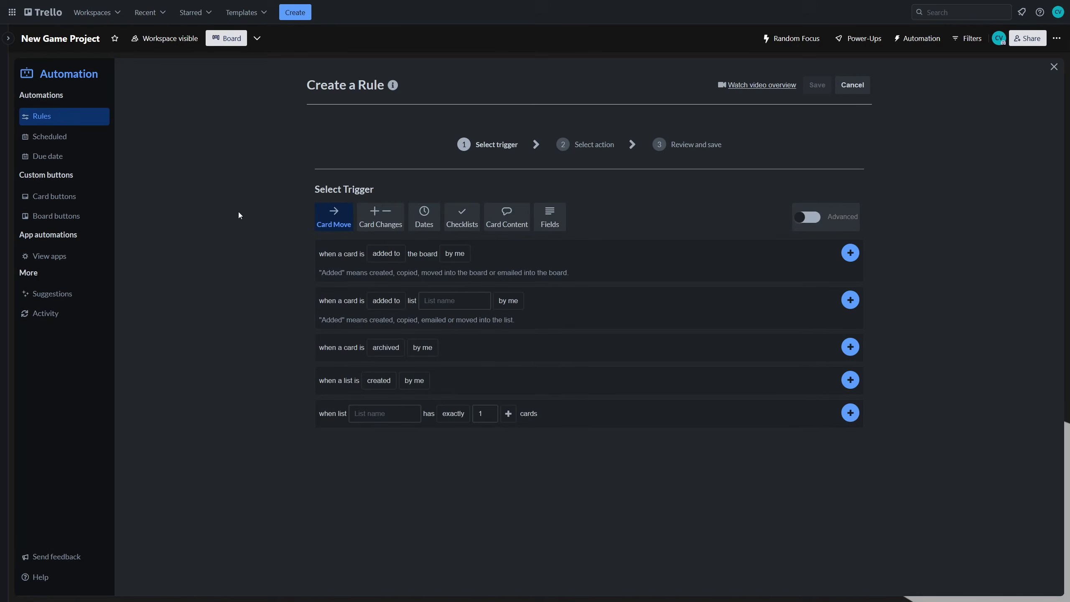
left_click(392, 301)
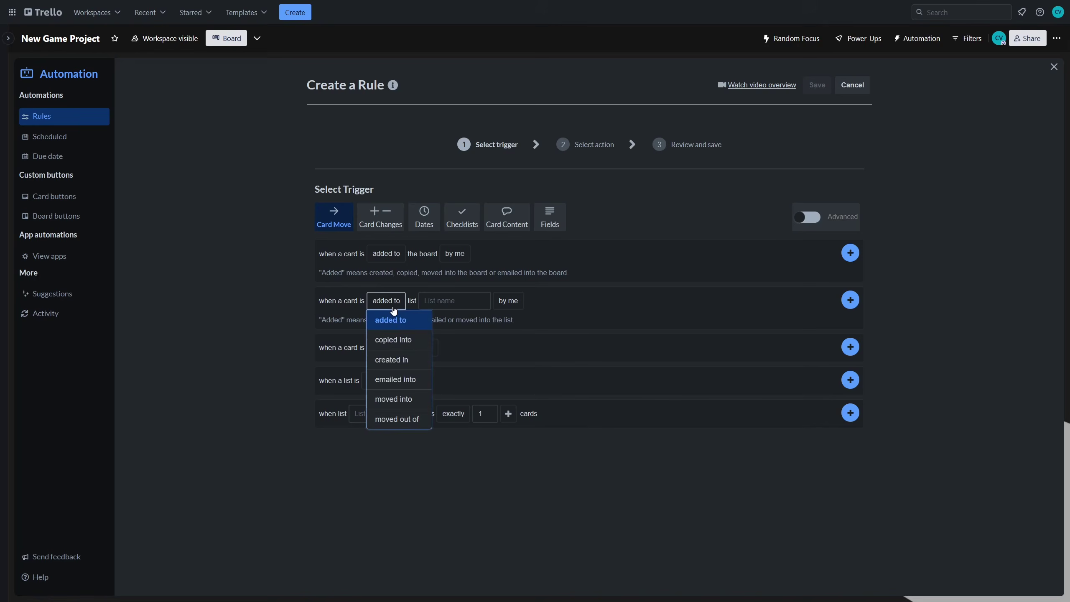
left_click(413, 401)
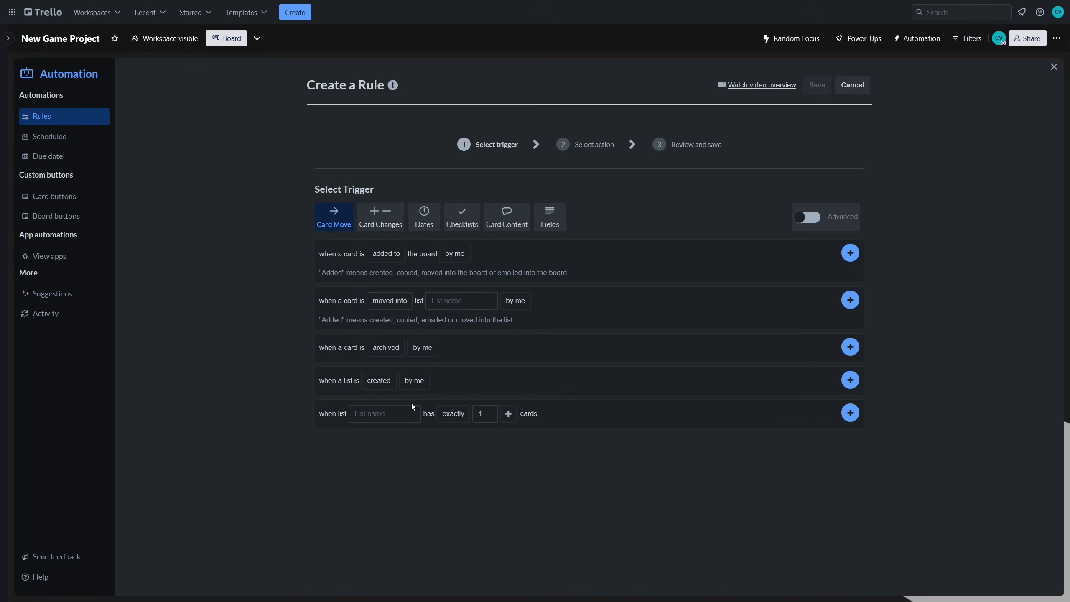
left_click(456, 301)
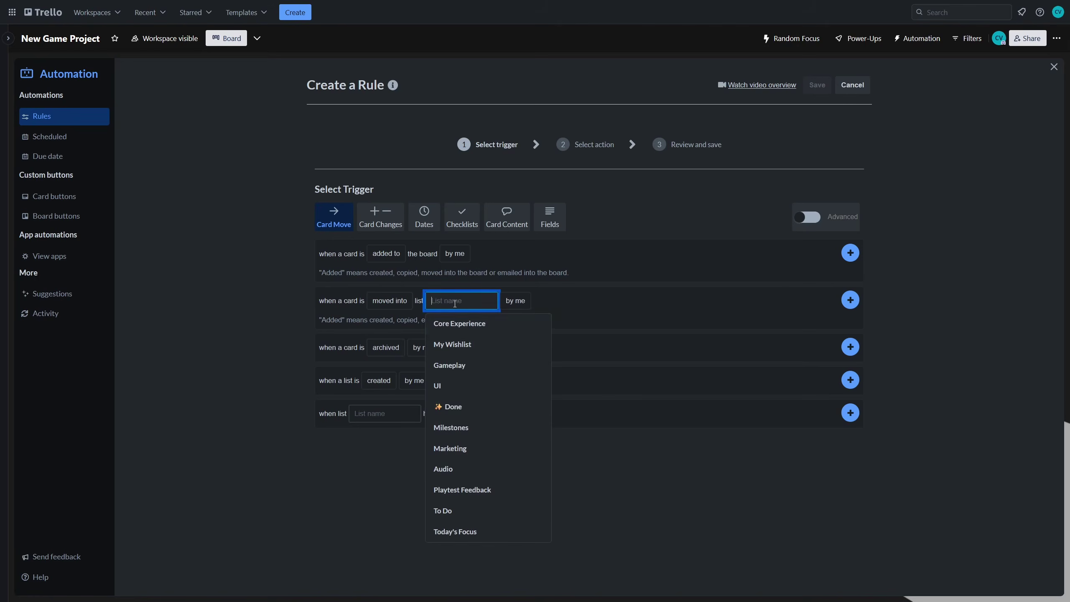
left_click(468, 407)
left_click(518, 303)
left_click(527, 342)
left_click(855, 302)
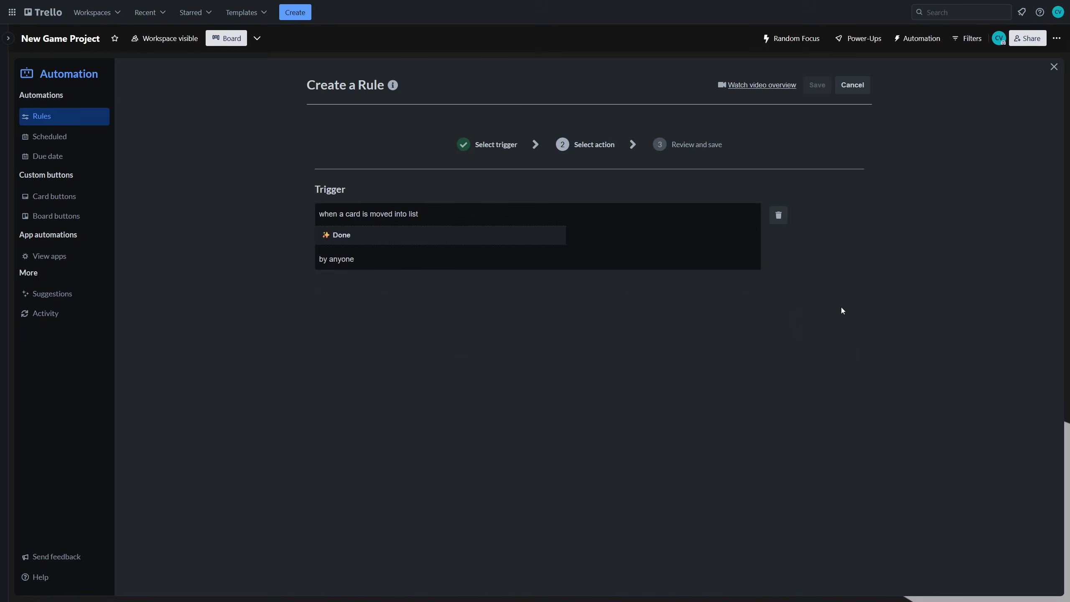
- Add a Cascade action that finds a card titled "Milestone{*}" in list "Milestones"
left_click(637, 318)
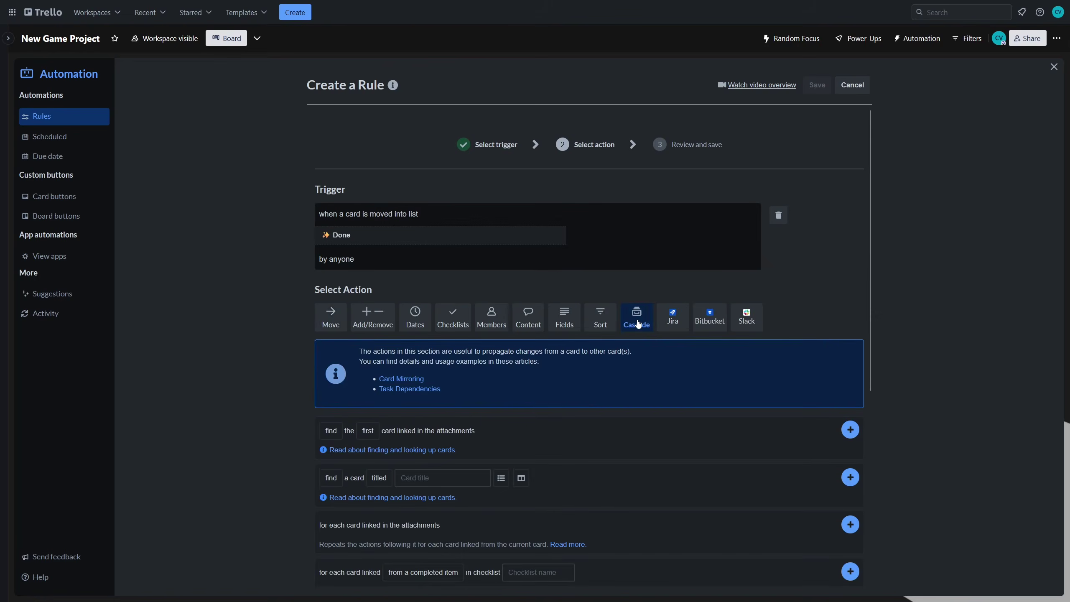
left_click(427, 477)
type("Miledstone{*")
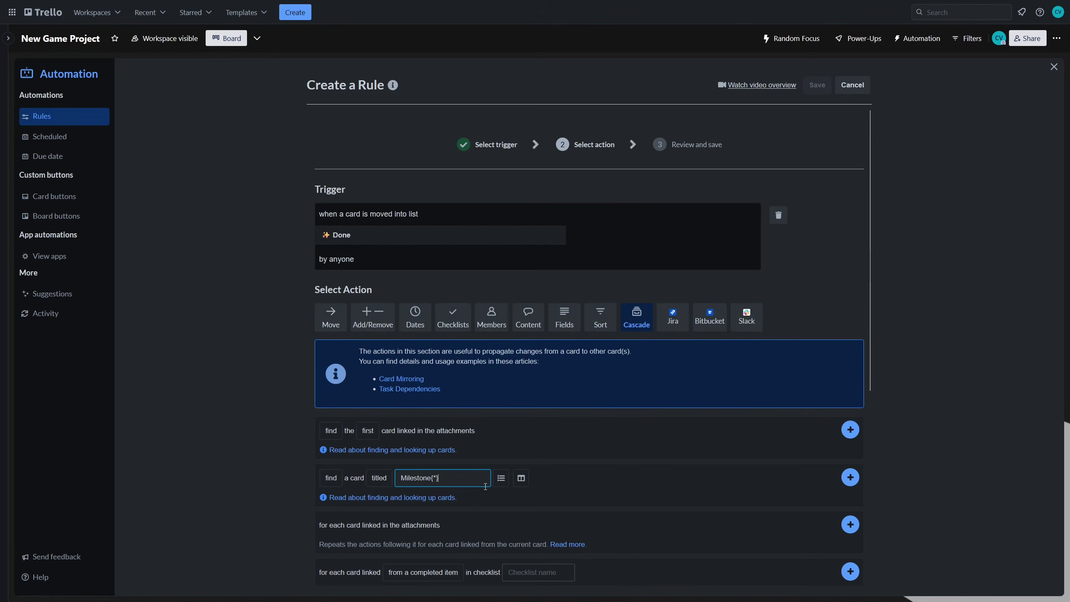
left_click(501, 478)
left_click(541, 481)
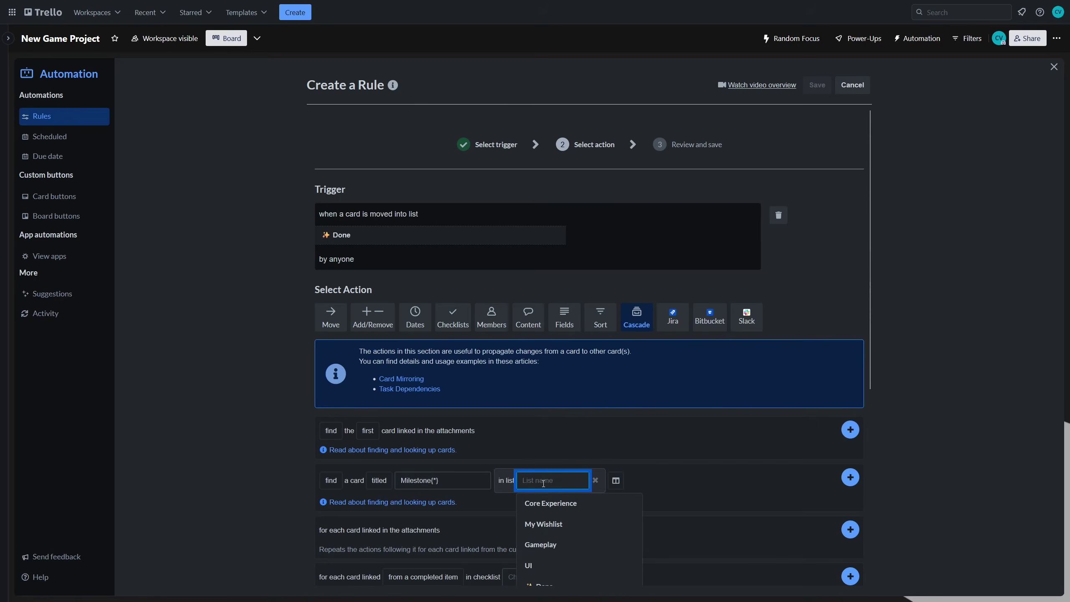
scroll(541, 482, "down", 3)
left_click(547, 468)
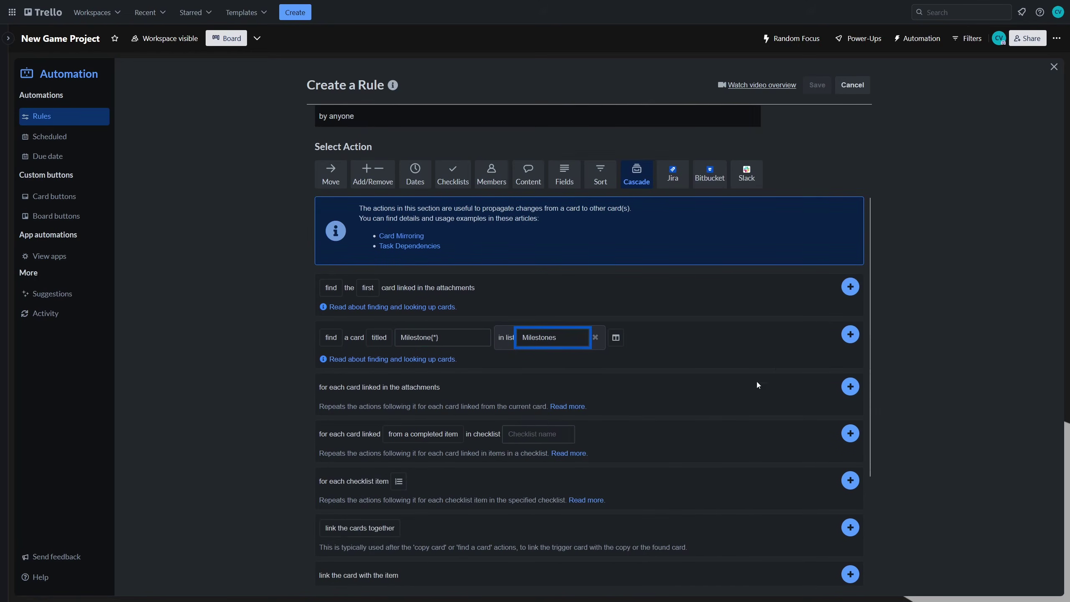
left_click(850, 334)
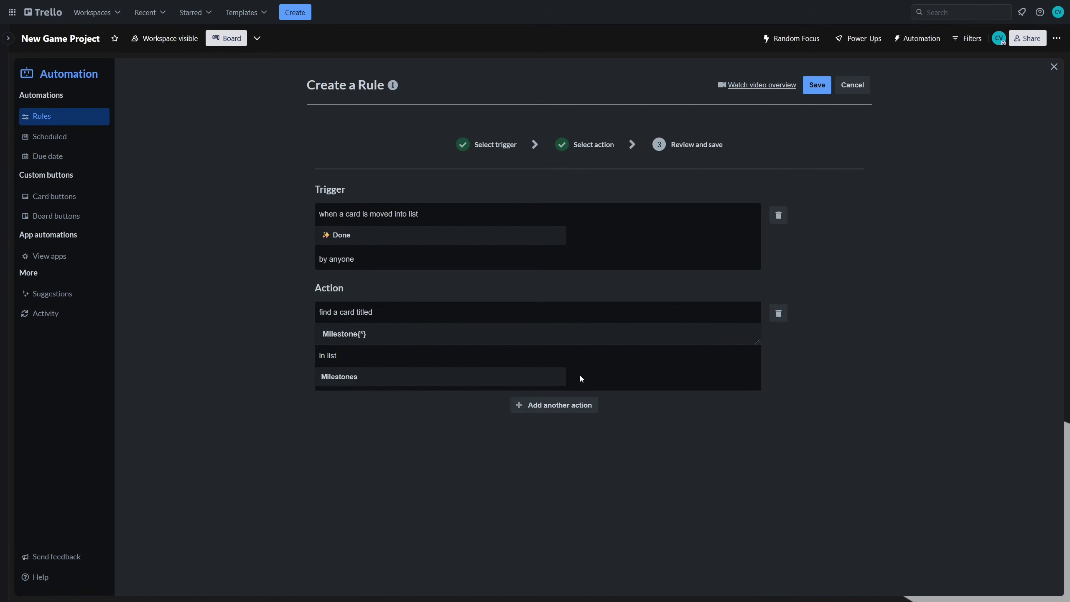
- Add a Content action that sets the card's description to "{foundcarddescription}\n- {triggercardname}"
left_click(556, 405)
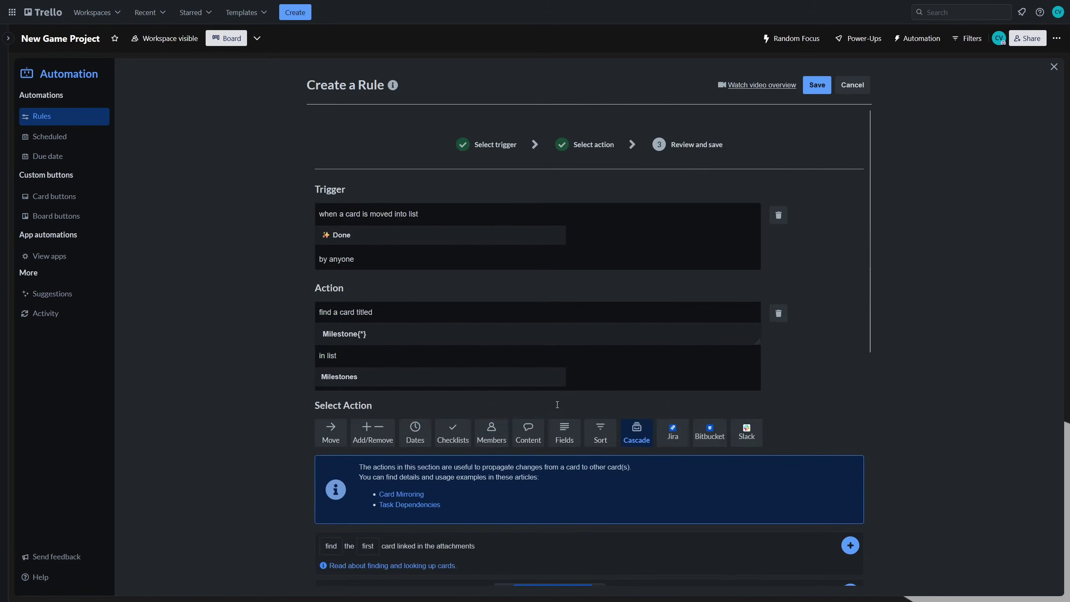
left_click(534, 438)
scroll(533, 437, "down", 3)
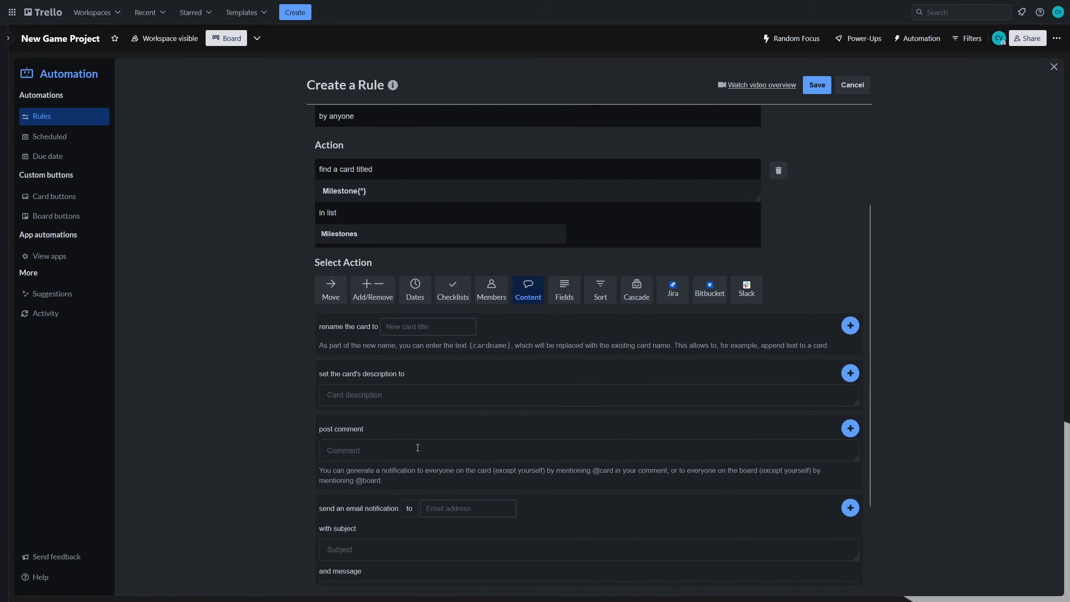
left_click(425, 395)
type("{foundcarddescription}\\n- {triggercardname}")
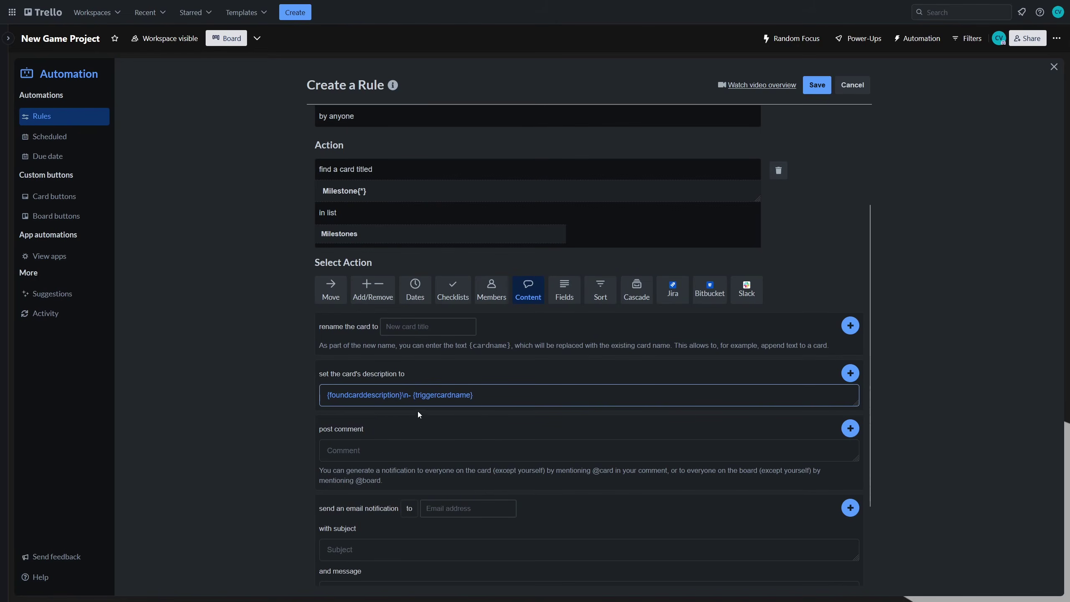
left_click(406, 409)
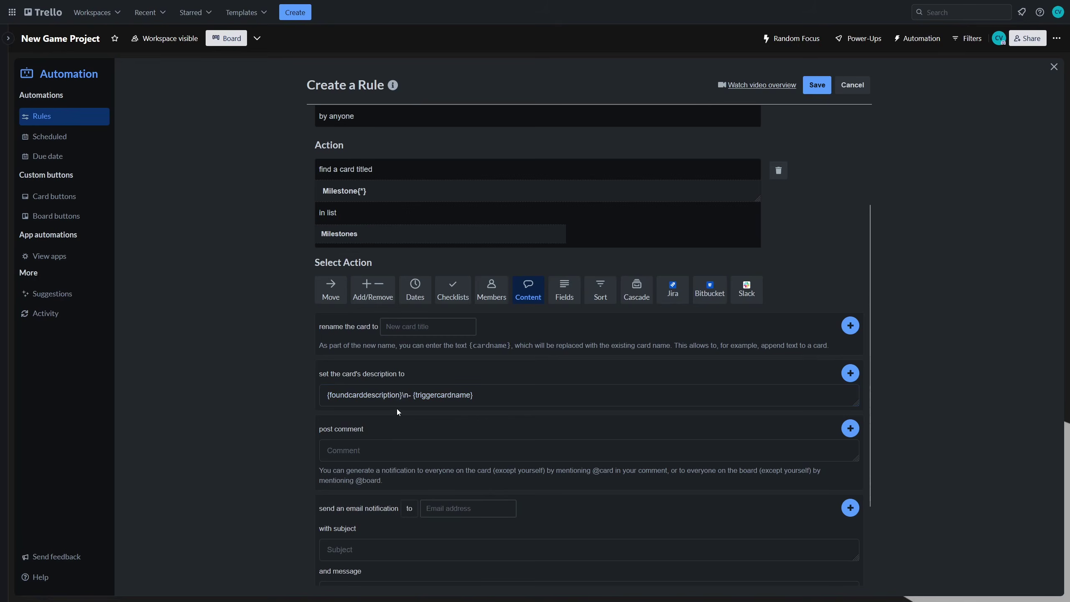
left_click(850, 373)
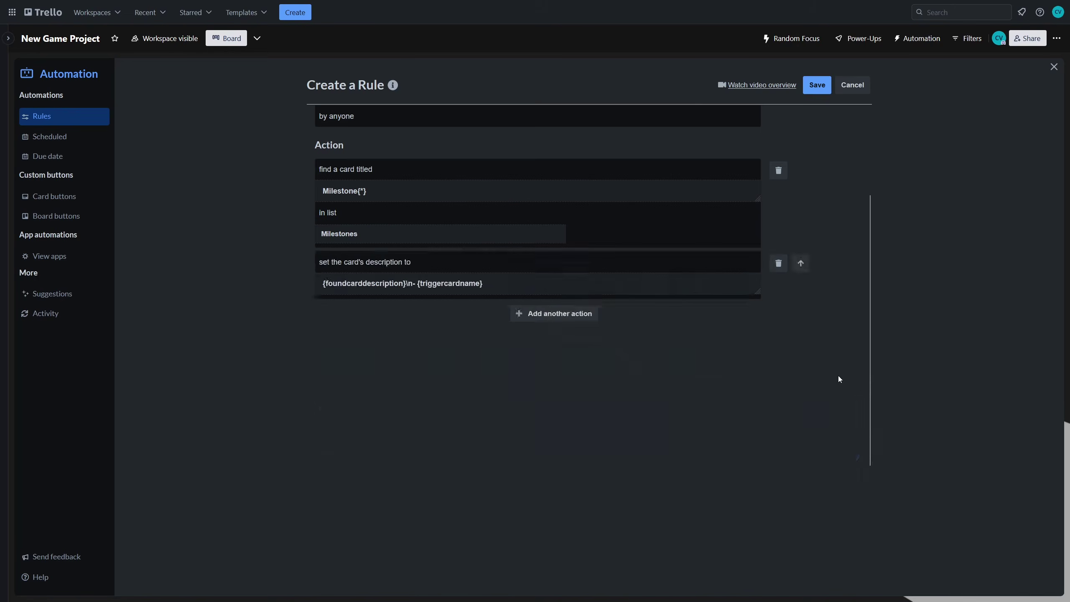
- Add a Cascade action to the rule that links the cards together
left_click(577, 458)
left_click(636, 484)
scroll(636, 483, "down", 7)
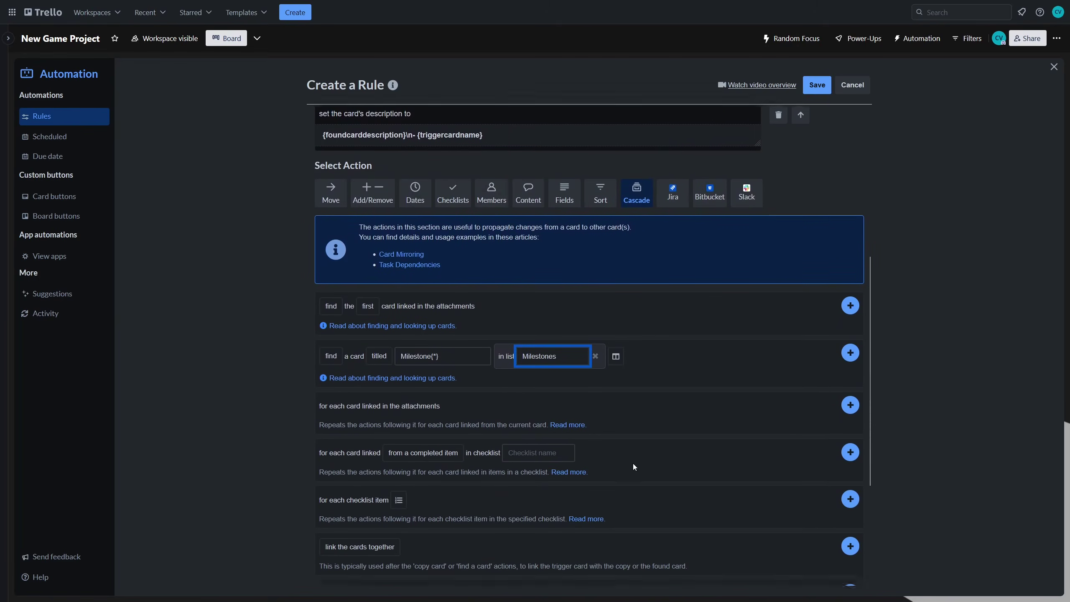
left_click(379, 457)
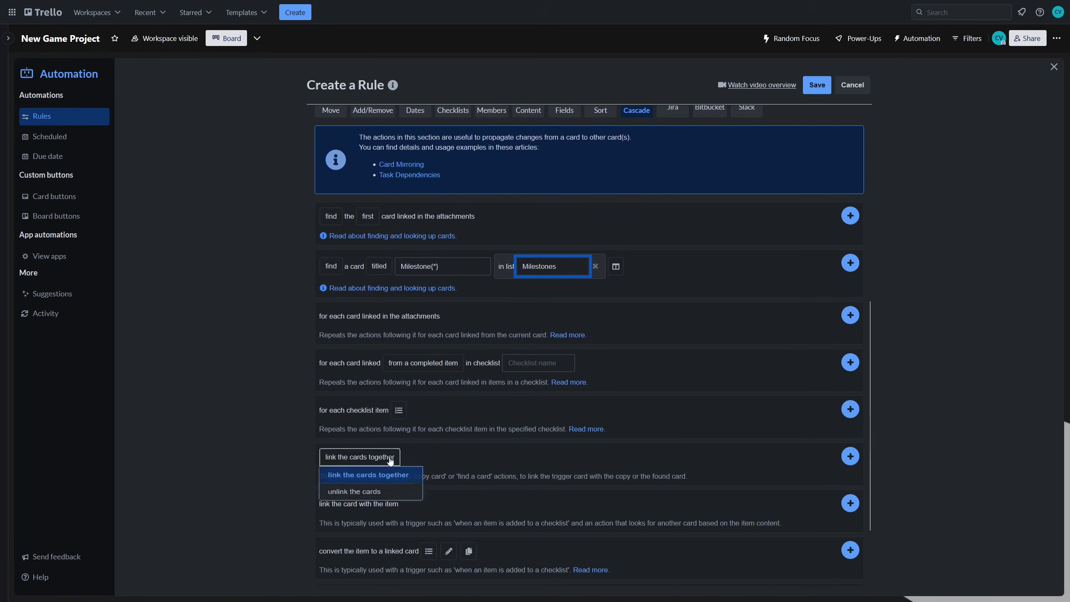
left_click(849, 456)
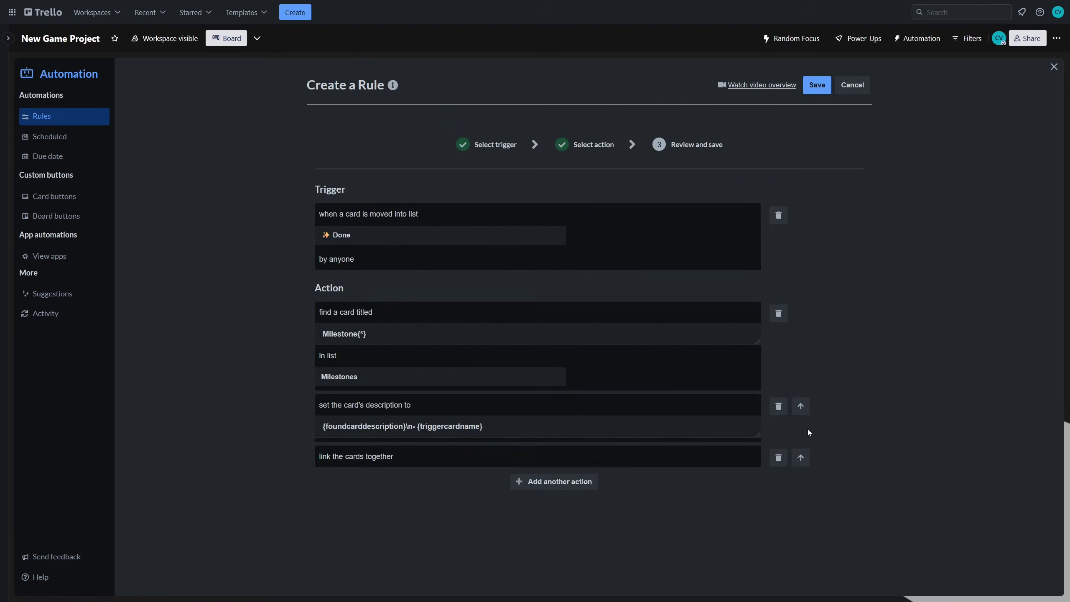
- Review the Milestone title and description variables in the rule, save the rule and close the automation settings
left_click_drag(371, 336, 359, 336)
left_click_drag(346, 427, 403, 431)
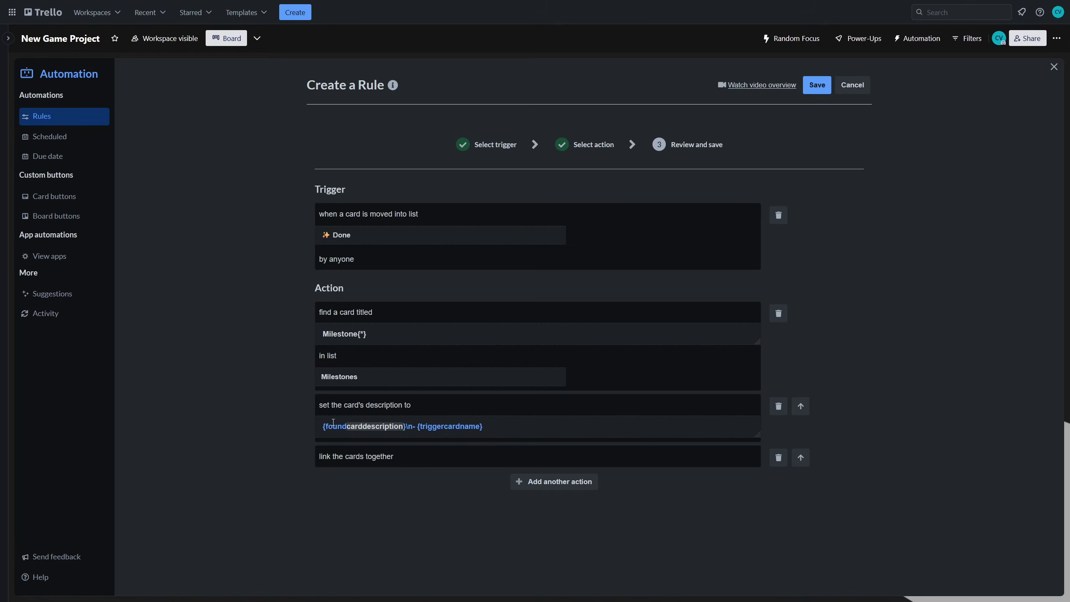
left_click_drag(325, 427, 348, 431)
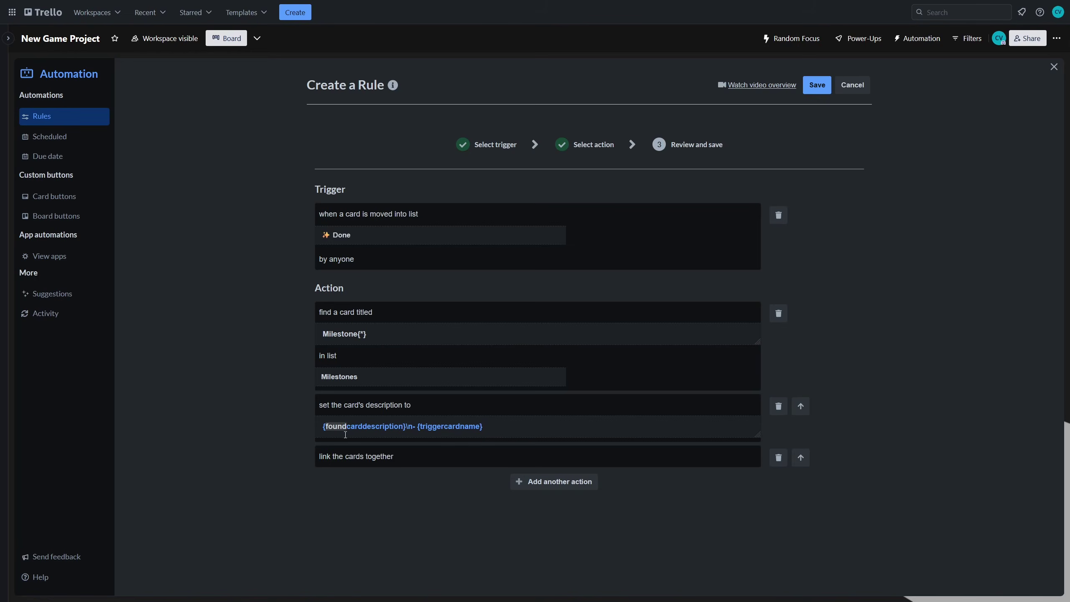
left_click(324, 311)
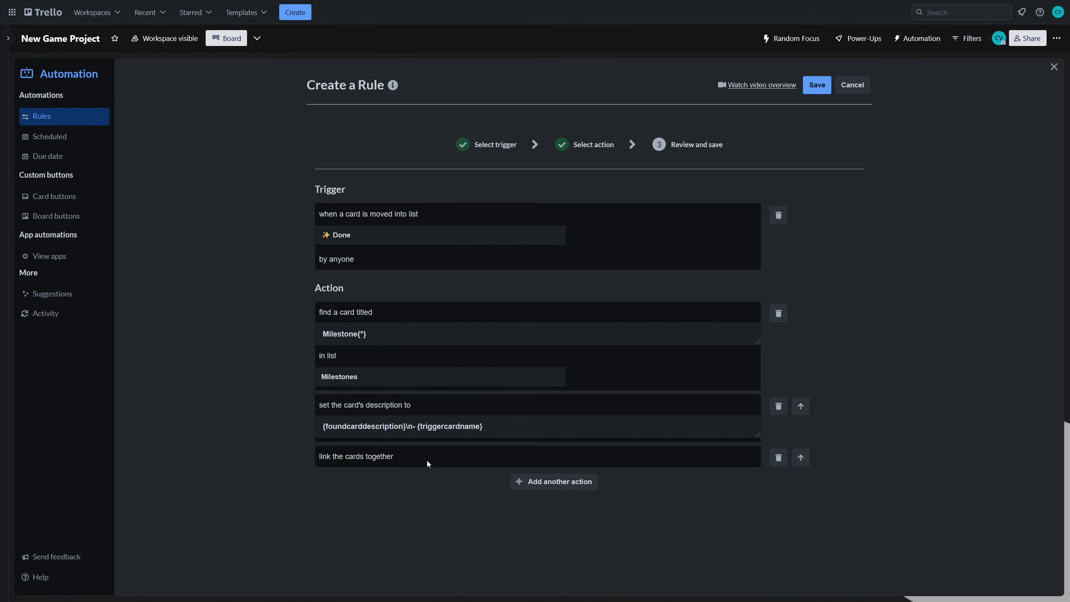
left_click_drag(413, 428, 489, 428)
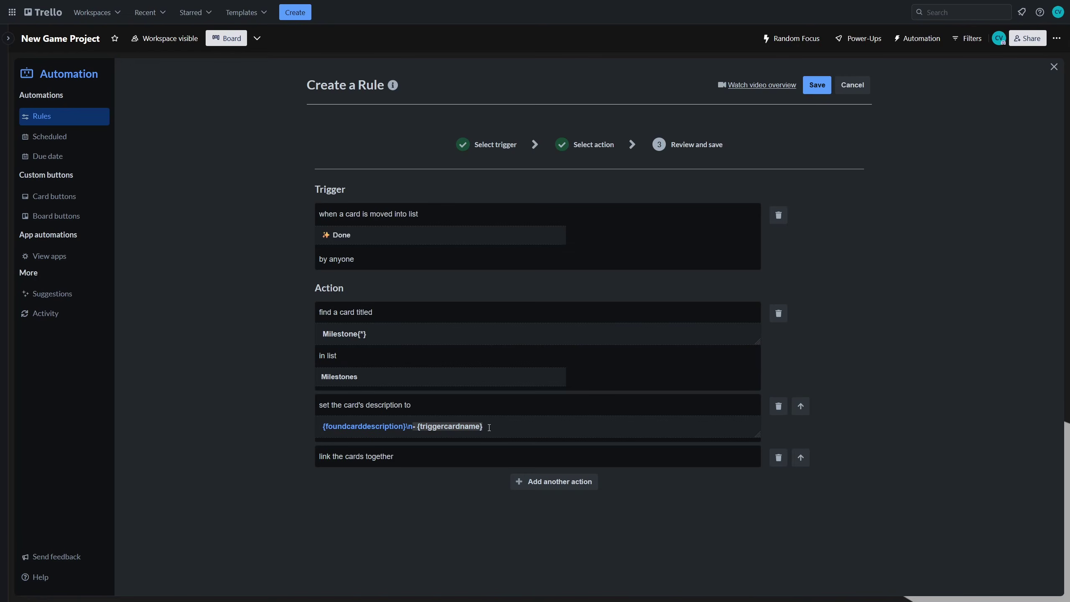
left_click(818, 90)
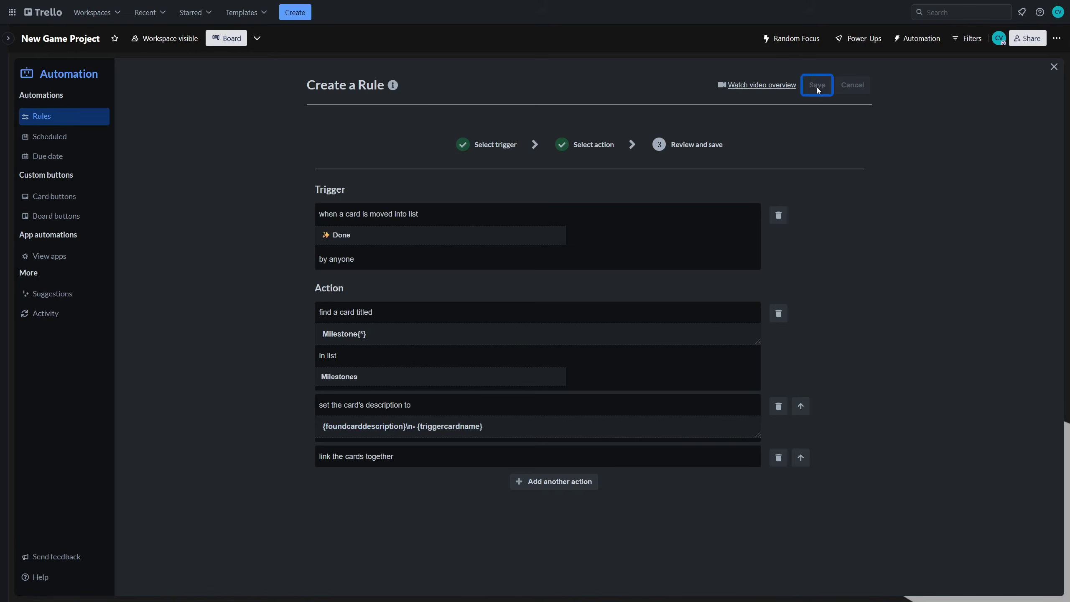
left_click(1054, 67)
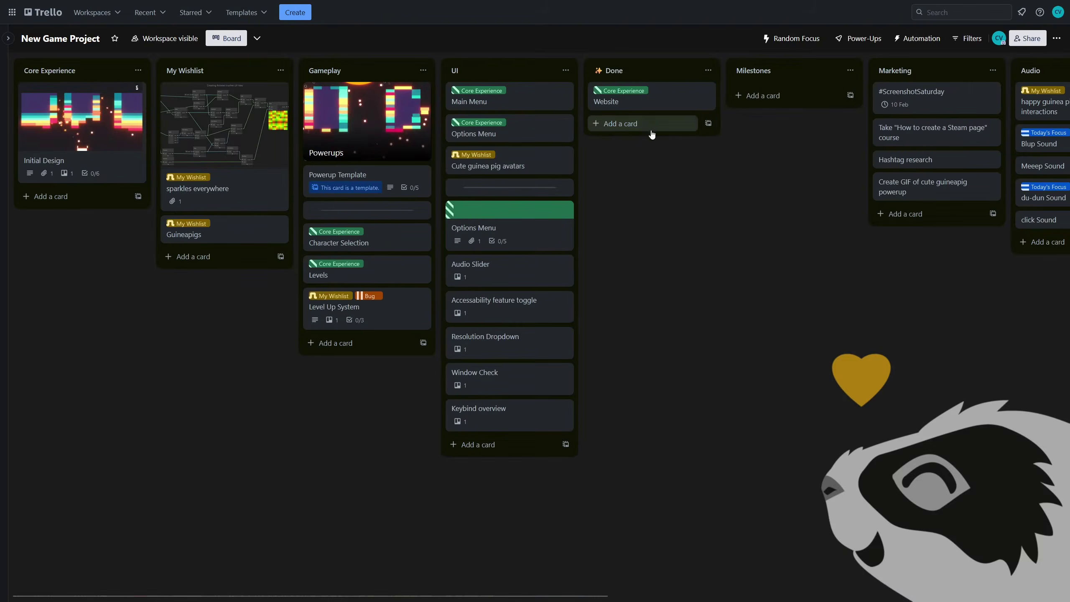
- Add a card titled "Milestone" to the Milestones list and give it the description heading "Stuff we have done"
left_click(763, 96)
type("Milestone")
key("Return")
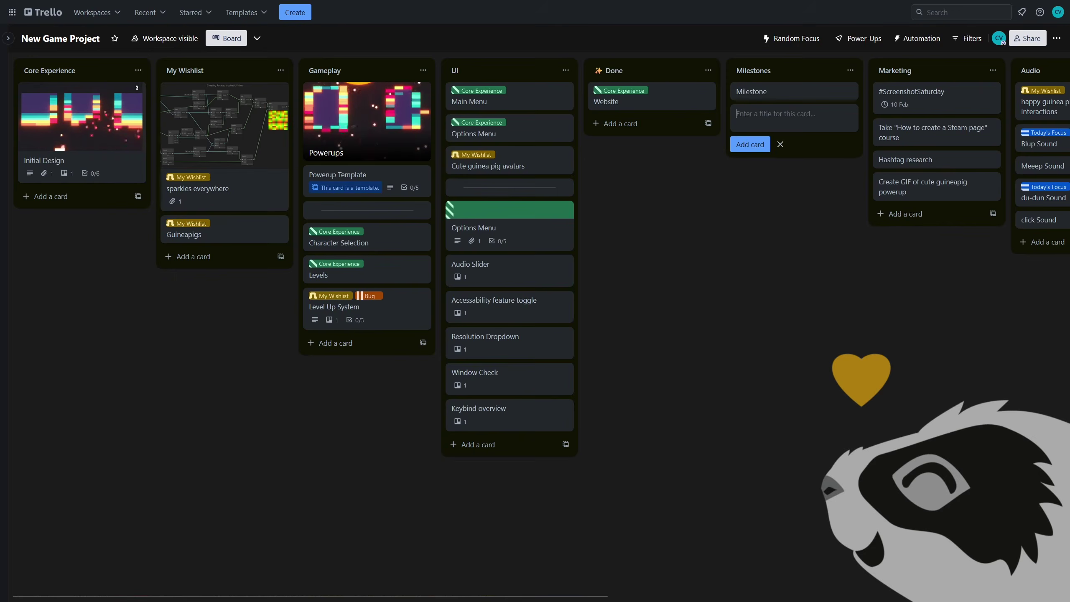
left_click(804, 101)
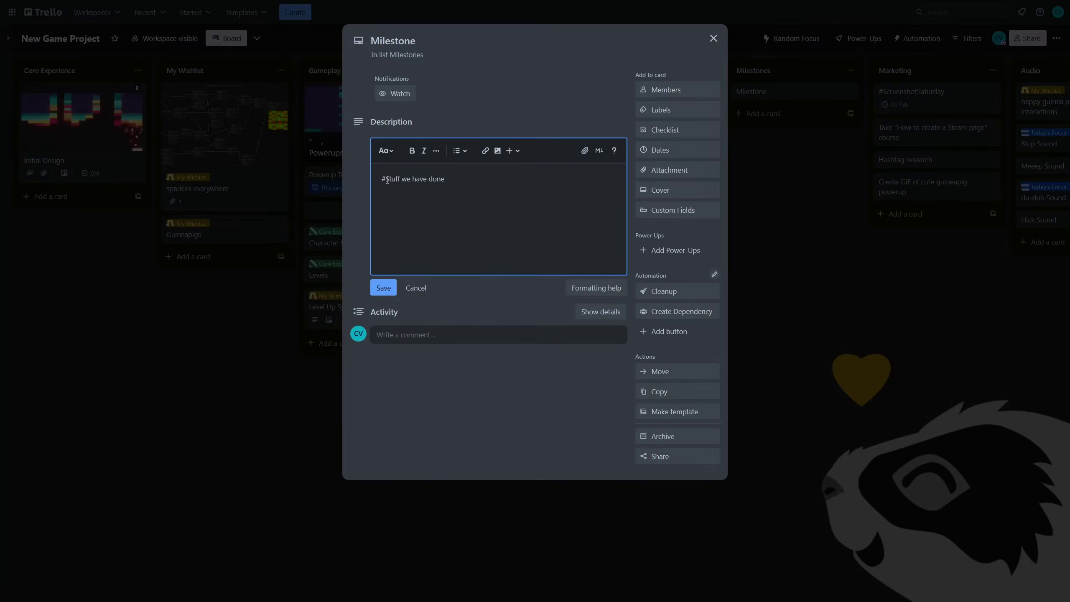
left_click(383, 288)
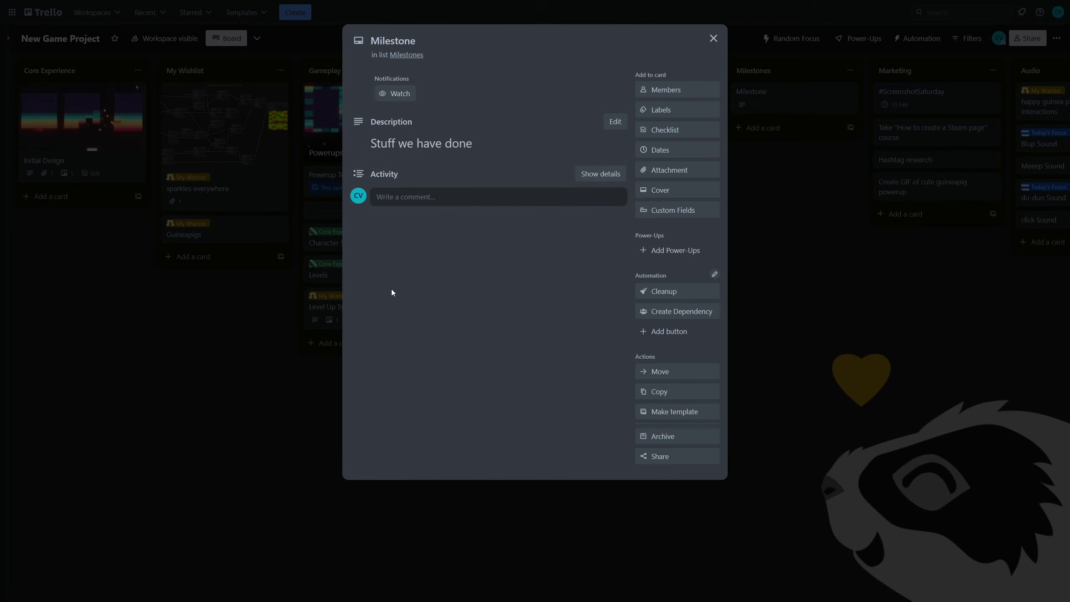
left_click(809, 307)
- Move the Resolution Dropdown, Accessability feature toggle and Window Check cards to the Done list and check the Milestone card's log
left_click_drag(506, 342, 665, 127)
left_click_drag(529, 302, 641, 181)
left_click_drag(510, 305, 648, 214)
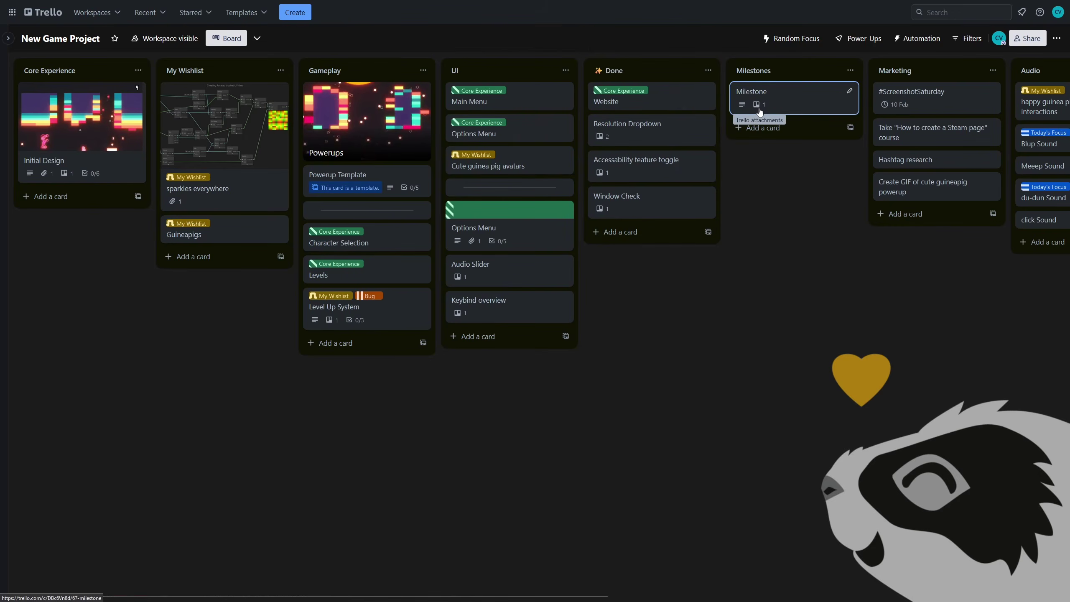
left_click(790, 105)
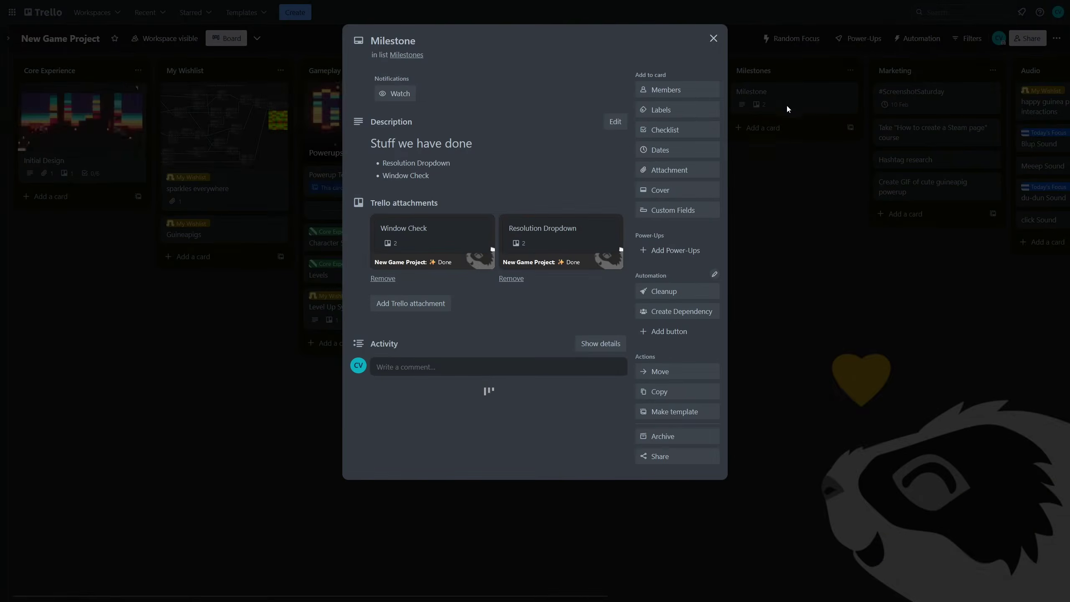
left_click(736, 315)
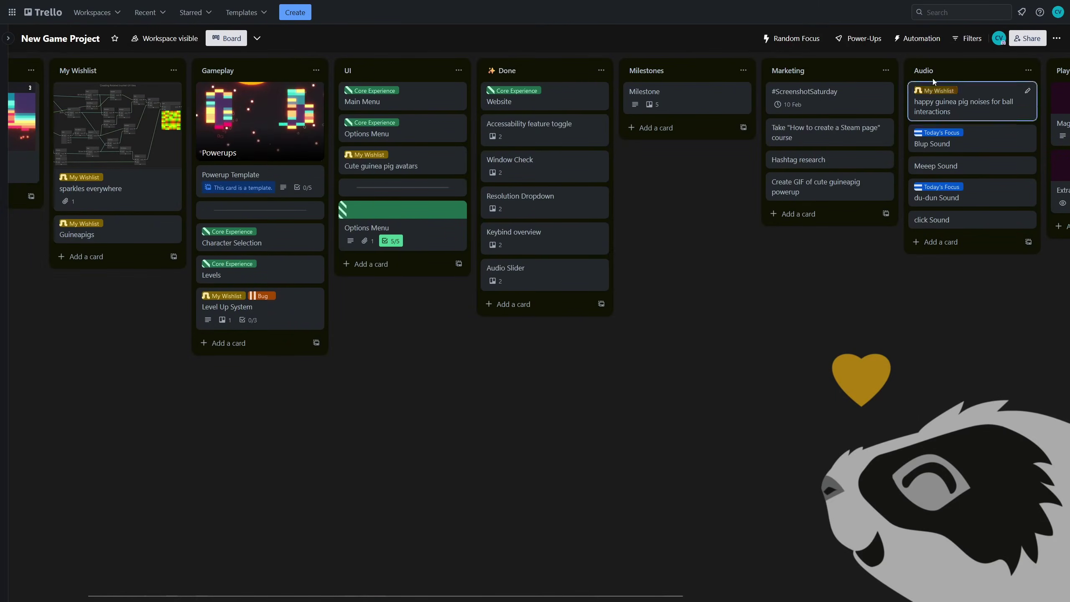
- Create a new card button automation with Dates actions that set the due date to now and mark it as complete
left_click(916, 39)
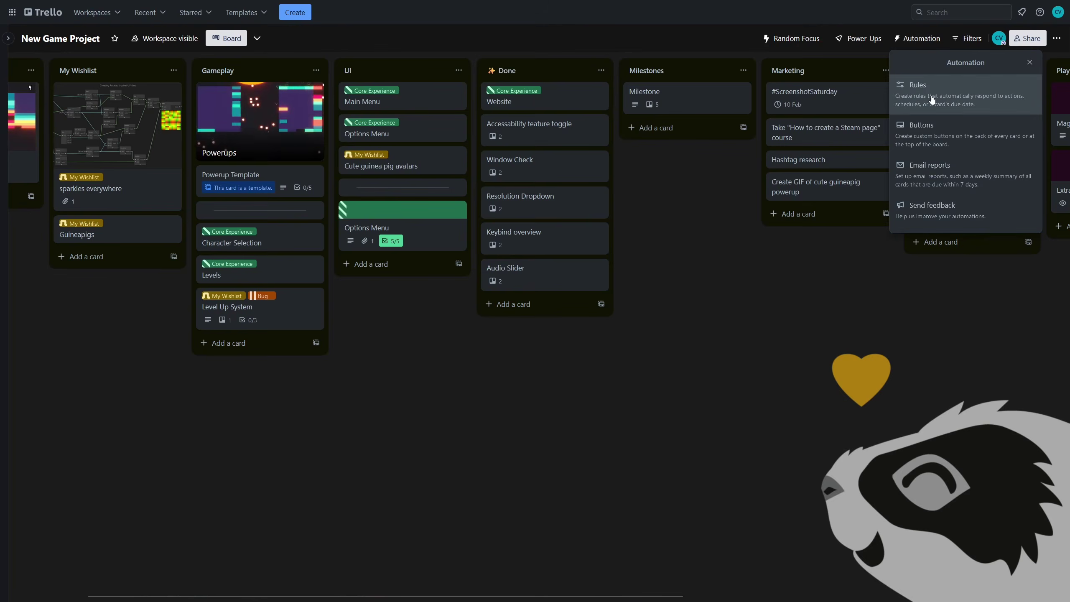
left_click(922, 131)
left_click(808, 85)
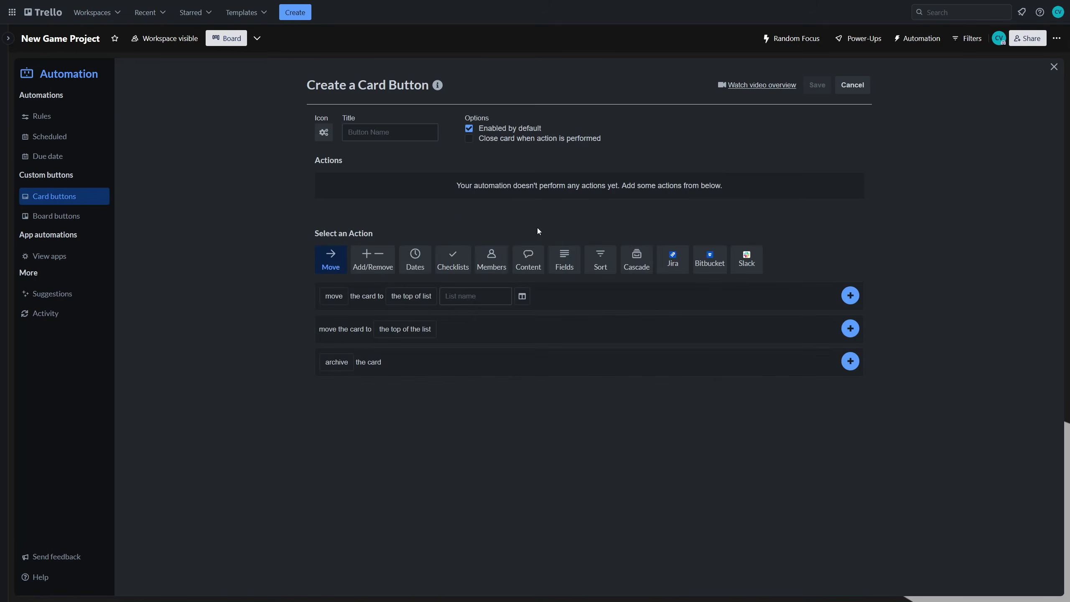
left_click(416, 273)
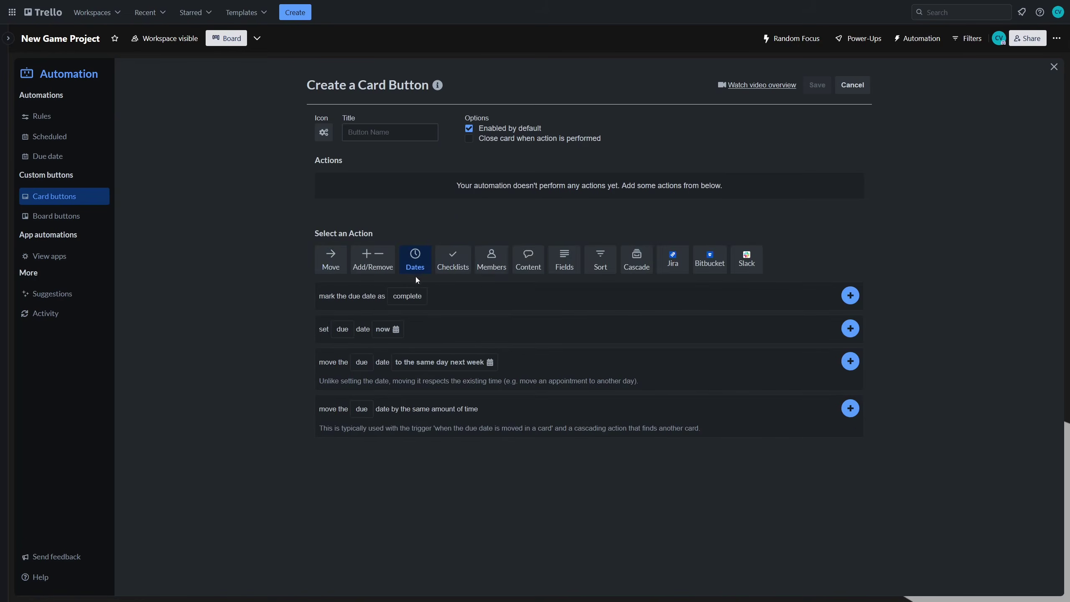
left_click(850, 328)
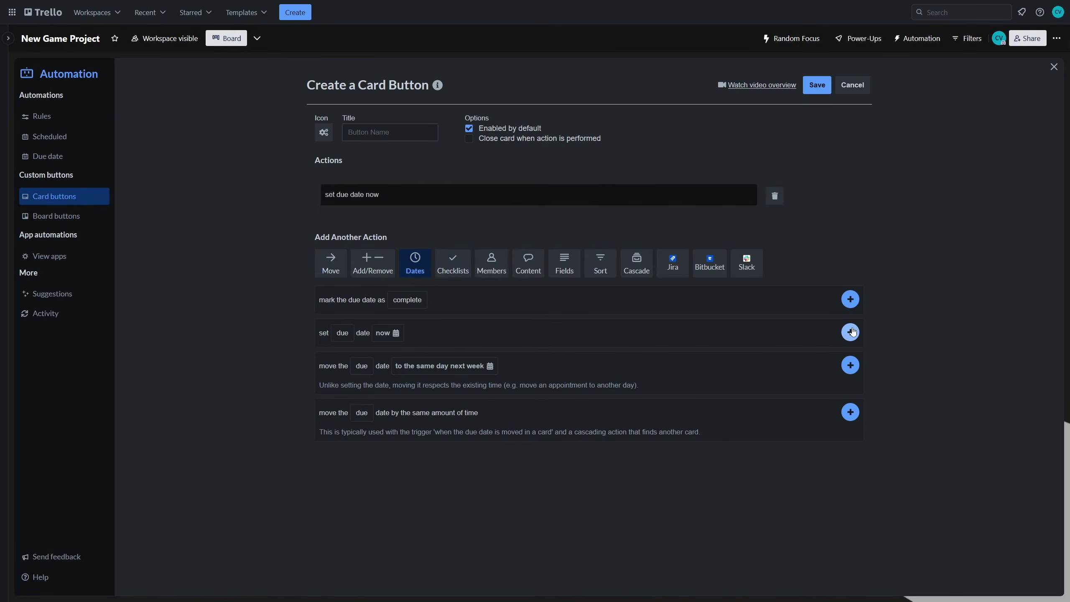
left_click(850, 299)
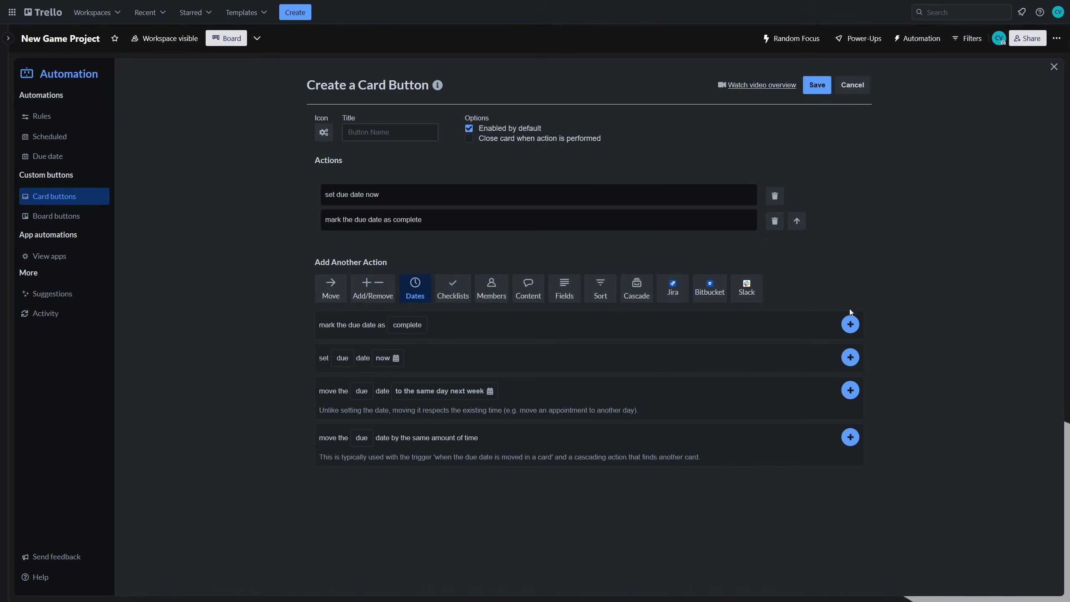
- Add actions to the card button that archive each card linked in the attachments
left_click(635, 297)
scroll(633, 299, "down", 4)
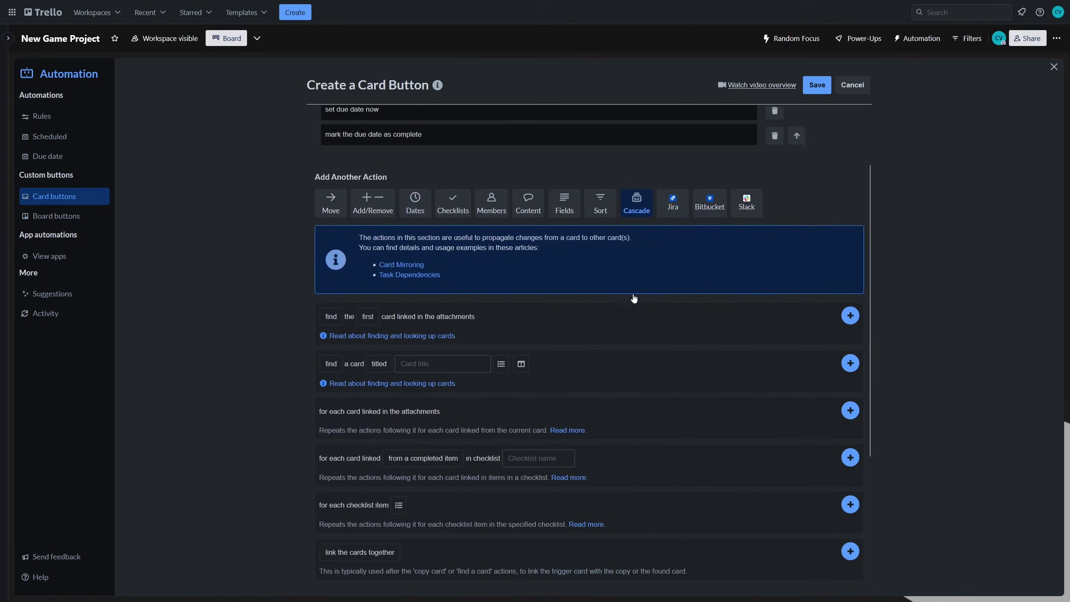
left_click(850, 305)
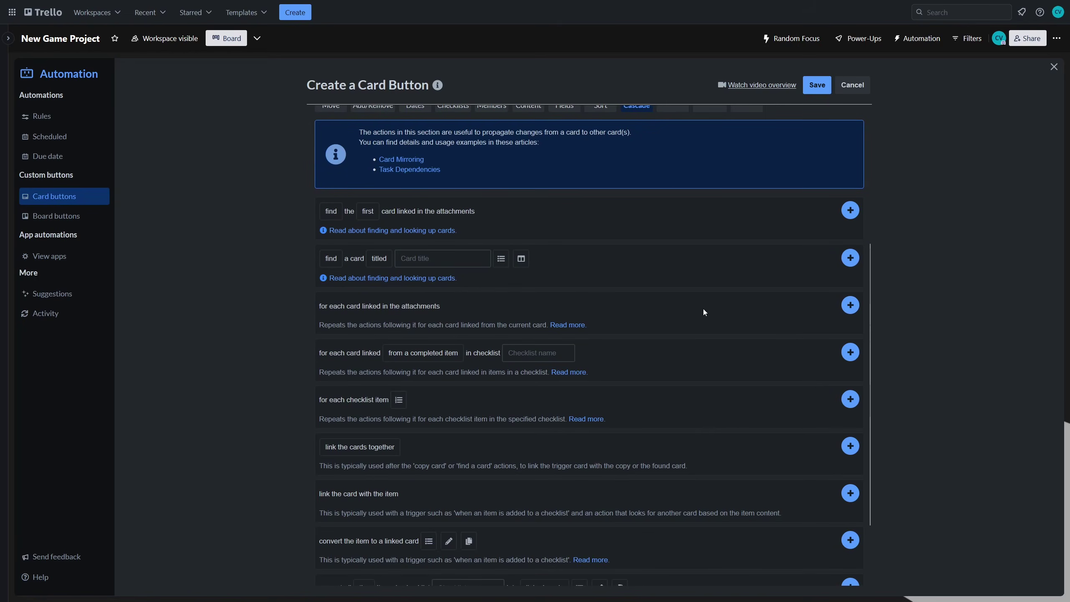
scroll(602, 282, "up", 3)
left_click(330, 202)
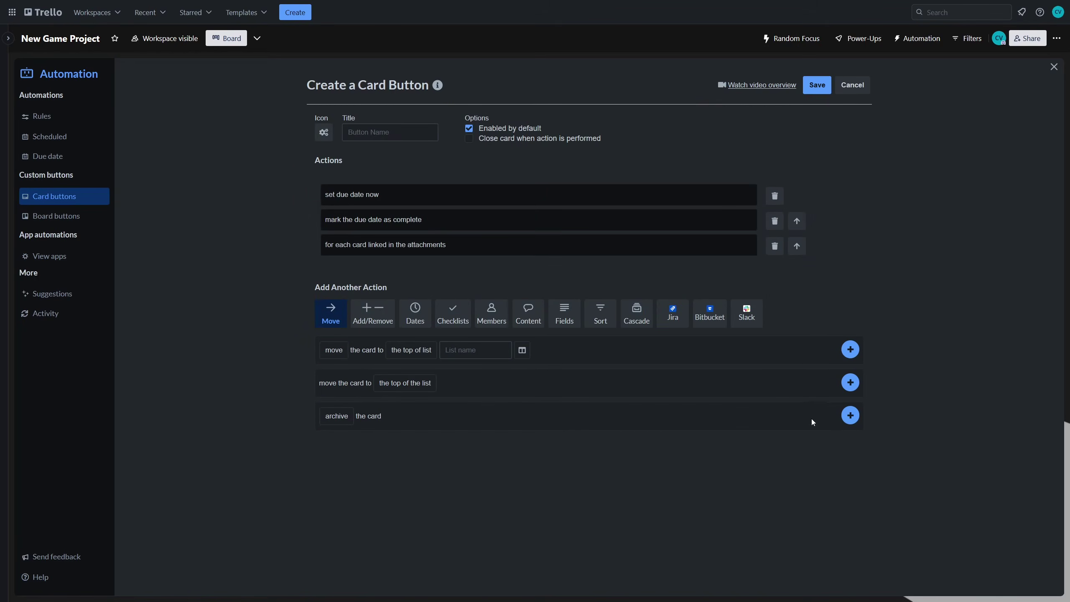
left_click(850, 416)
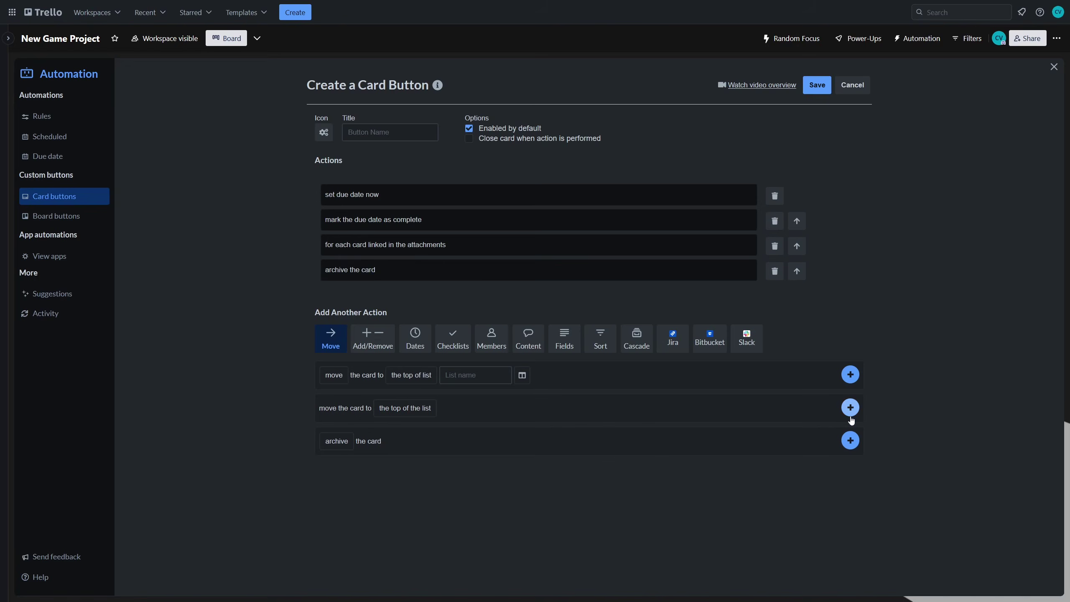
- Give the card button an archive box icon and the title "Archive", save it and close the automation settings
left_click(324, 132)
left_click(356, 237)
left_click(390, 132)
type("Archive")
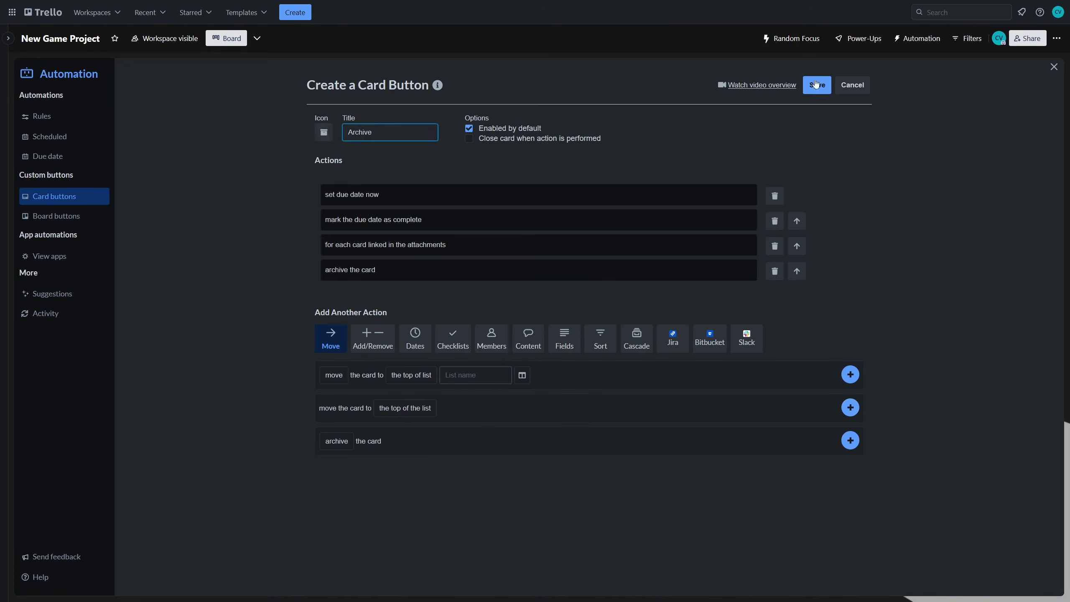
left_click(816, 84)
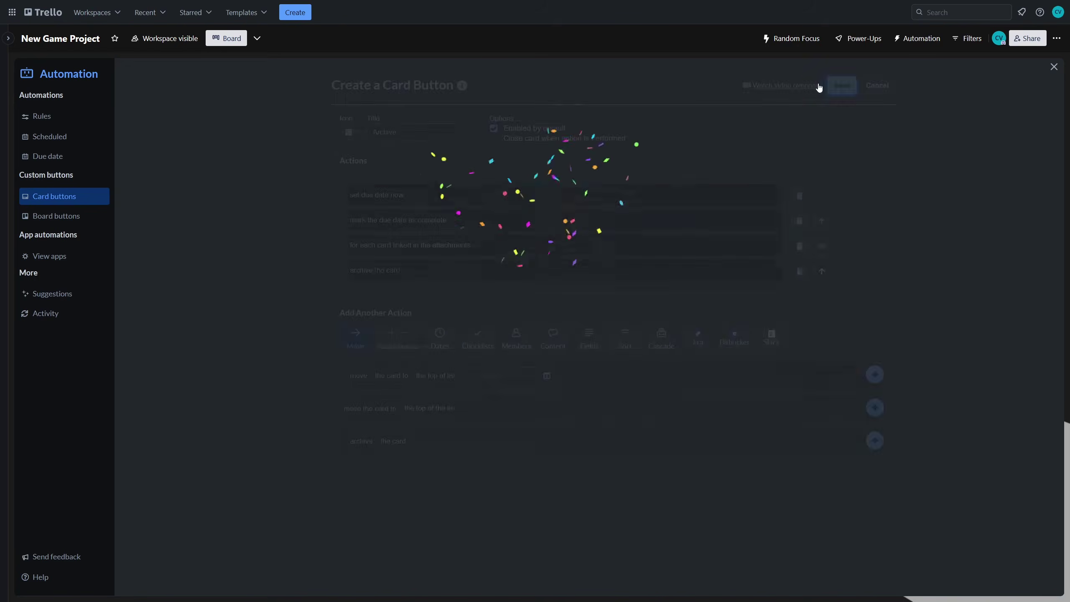
left_click(1052, 68)
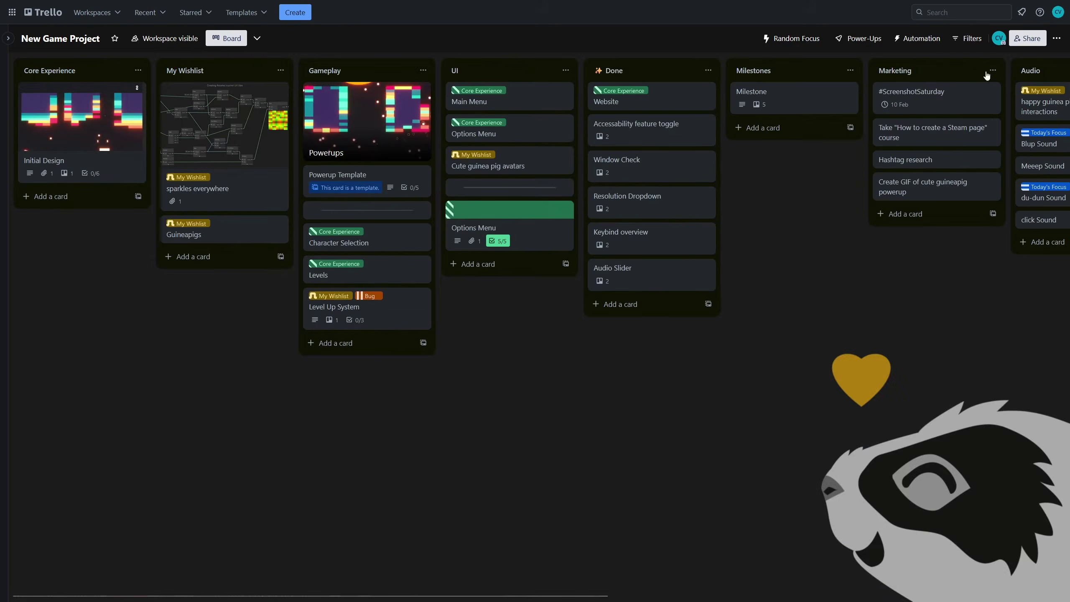
- Run the Archive card automation on the Milestone card, inspect its linked cards and close the card
left_click(779, 94)
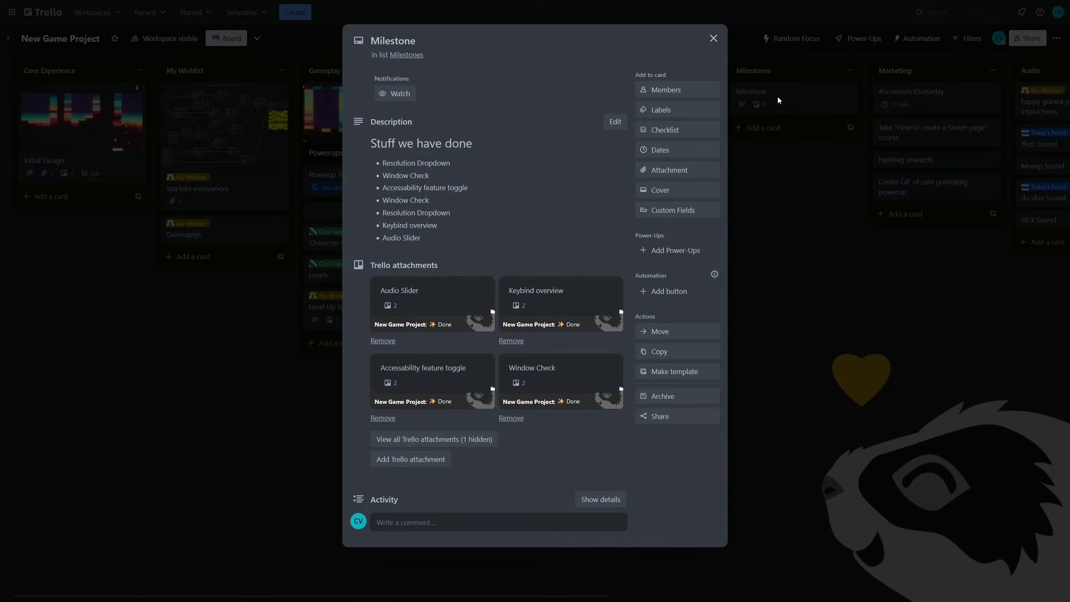
left_click(644, 292)
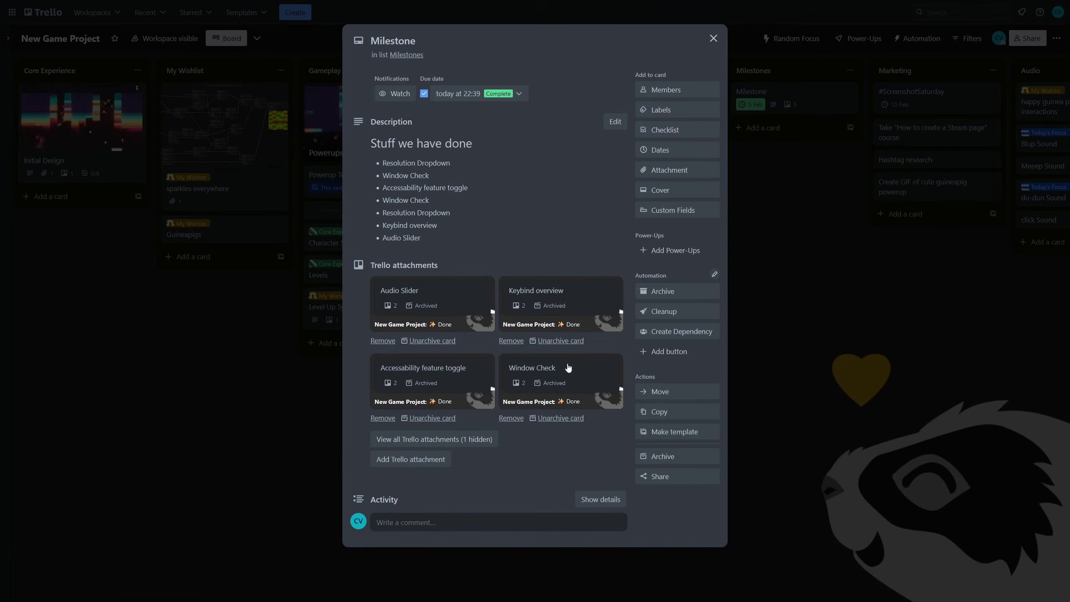
left_click(453, 375)
key("Escape")
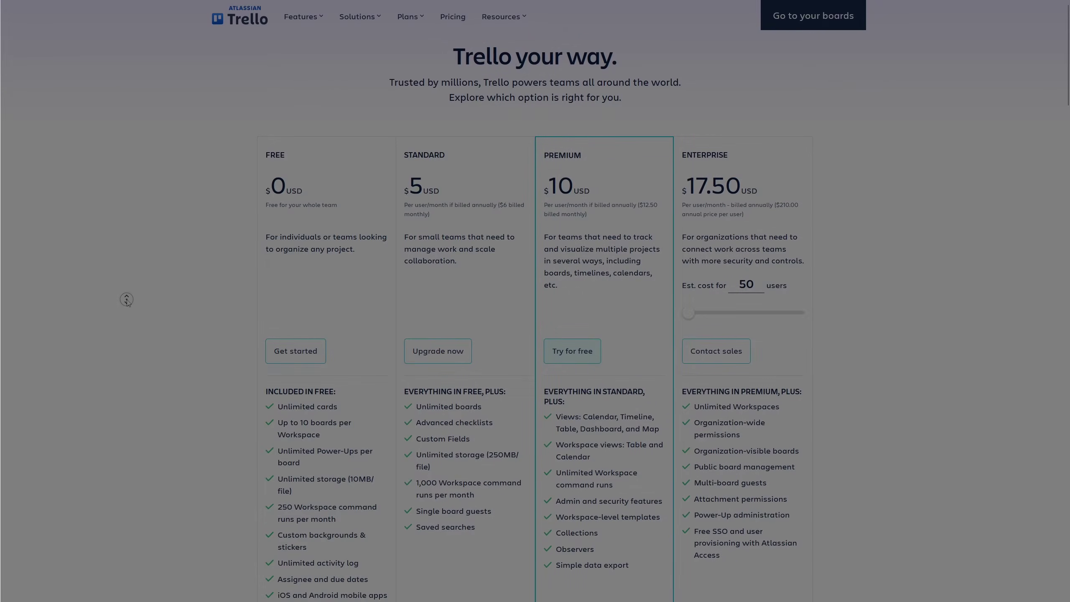
- Compare the monthly Workspace command runs across the Trello pricing plans and read how the Automation quotas page defines automation runs
scroll(127, 300, "down", 2)
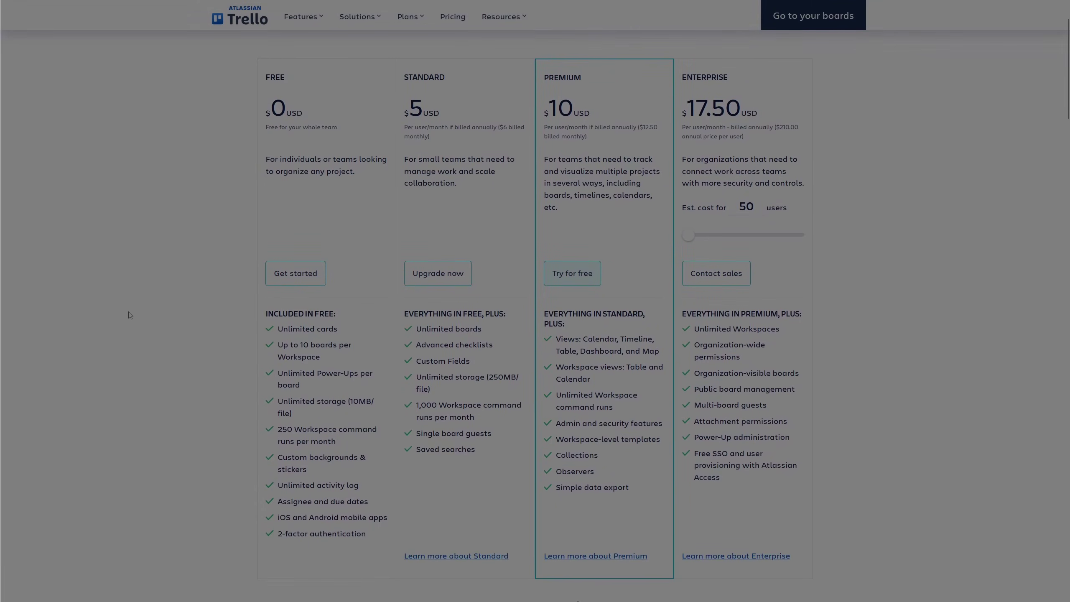
left_click_drag(337, 444, 279, 436)
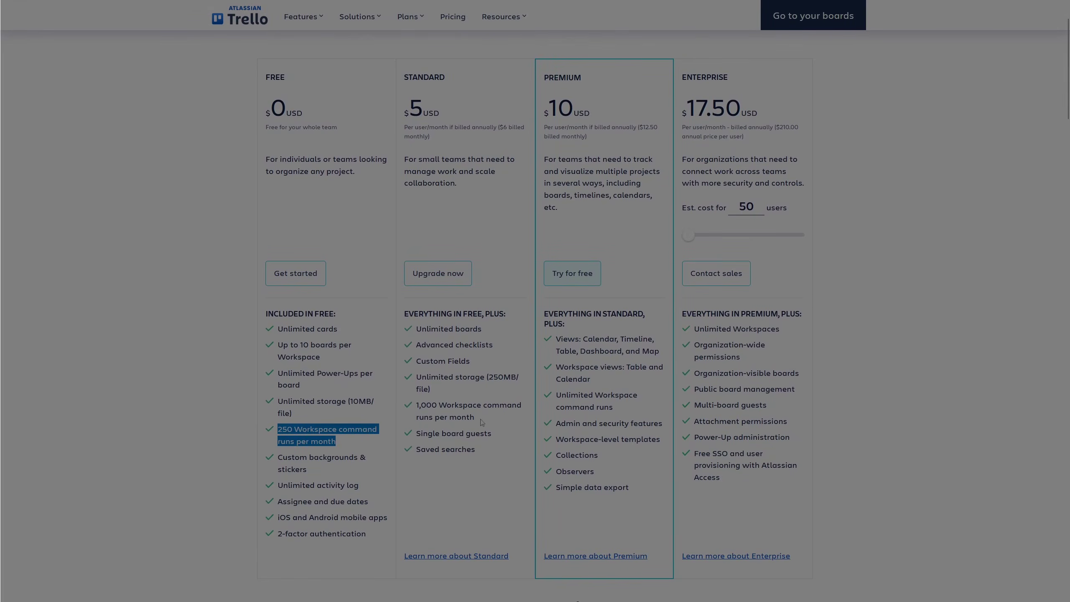
left_click_drag(483, 423, 410, 409)
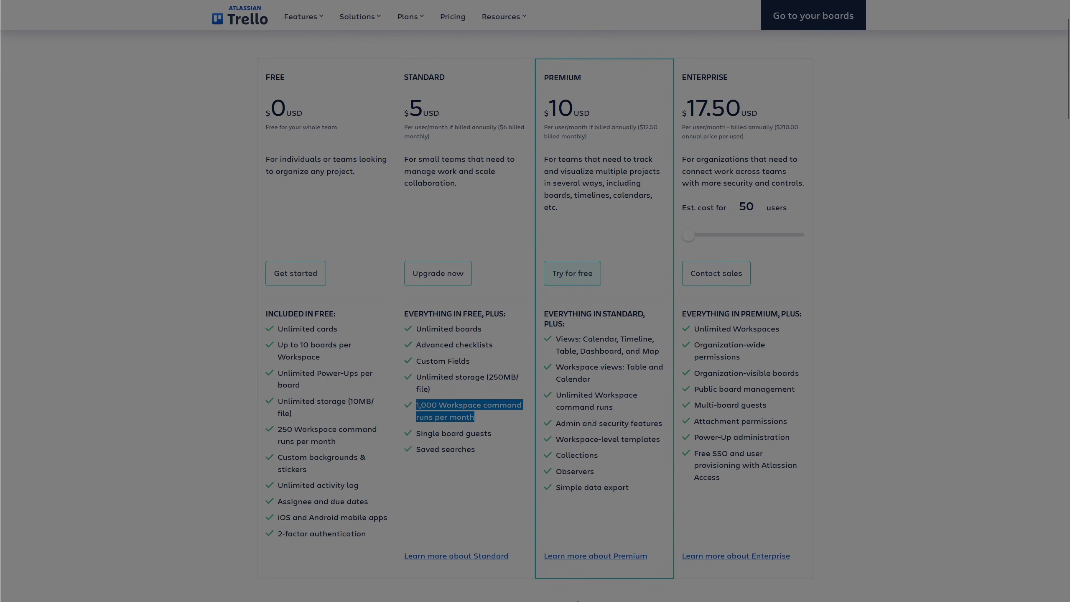
left_click_drag(624, 412, 555, 399)
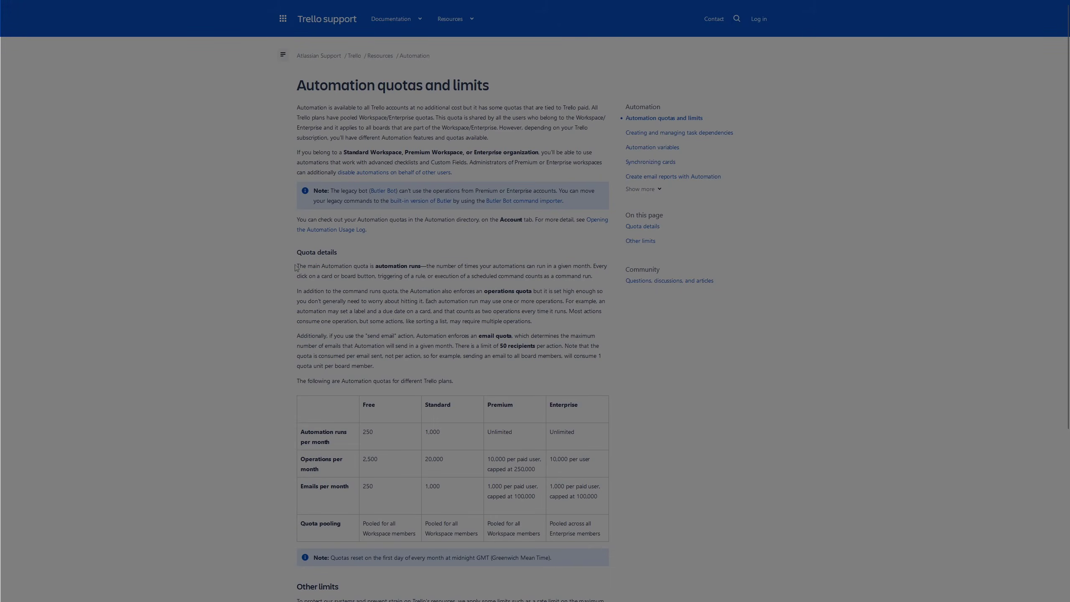
left_click_drag(297, 268, 605, 283)
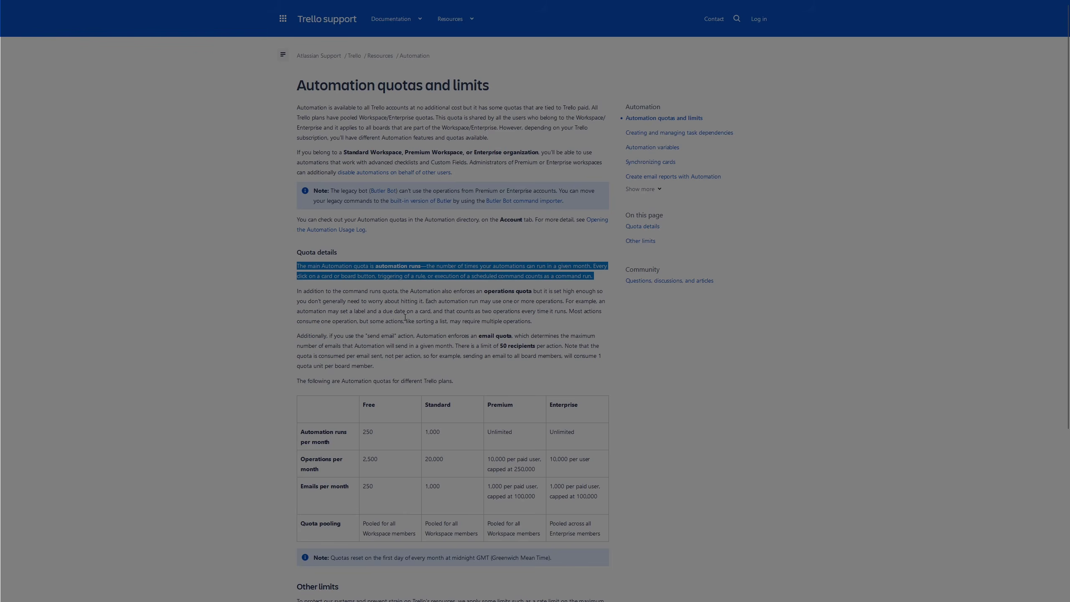
- Read the operations quota explanation and the quota table for the Trello plans on the Automation quotas page
left_click_drag(422, 301, 533, 291)
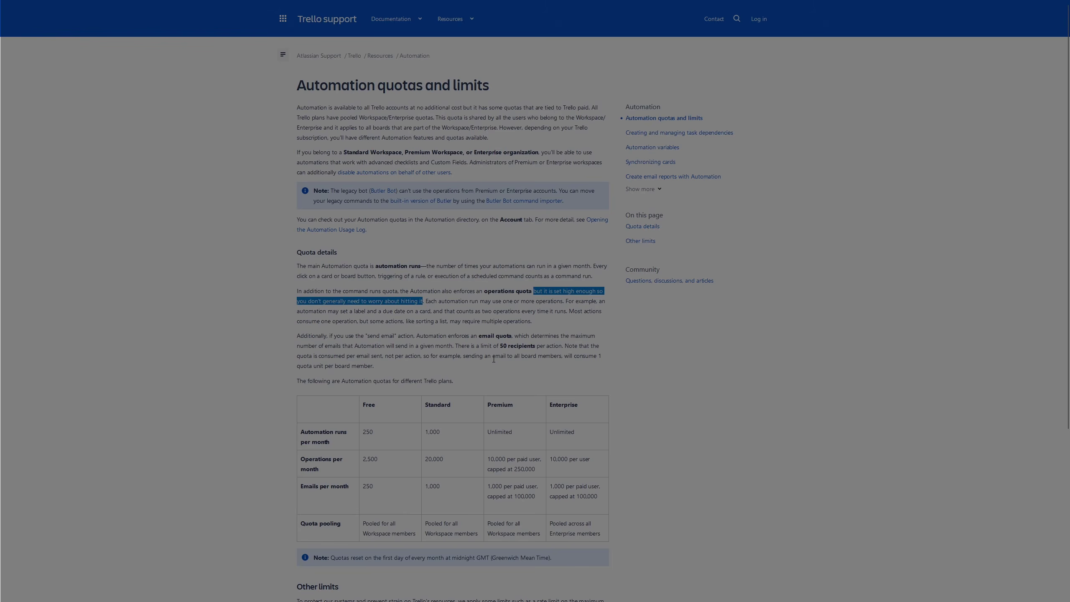
left_click(625, 433)
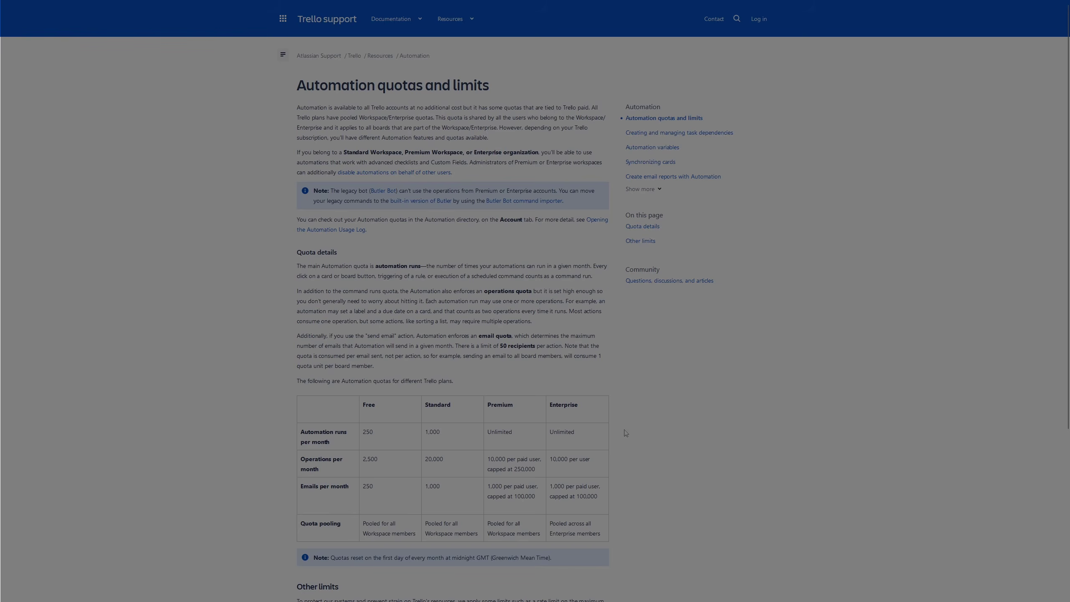
middle_click(623, 405)
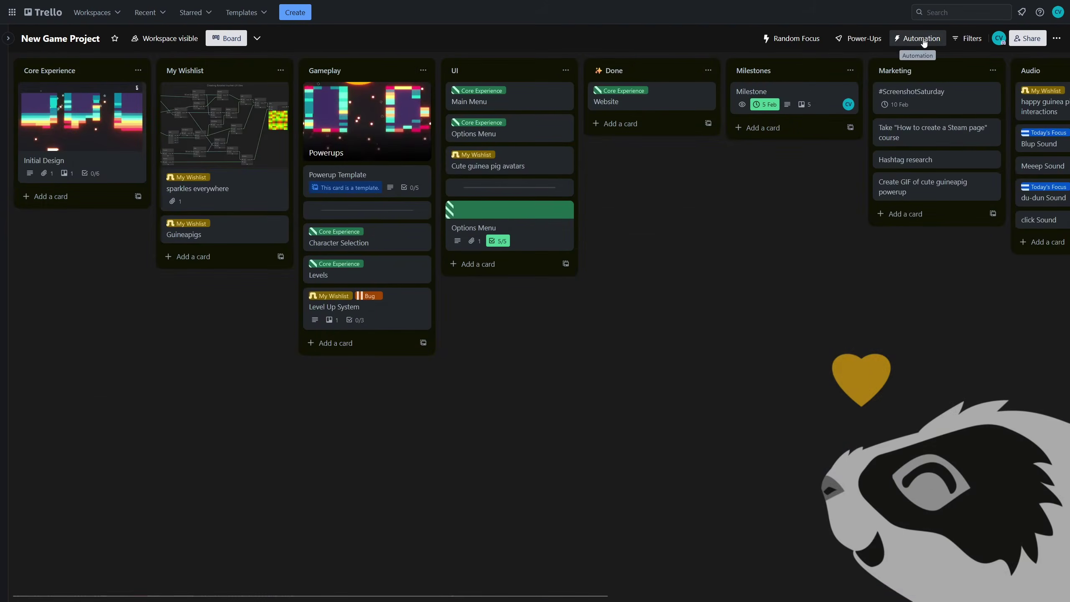
- Check the pooled Workspace automation quota and its current usage in the New Game Project board's automation activity
left_click(921, 40)
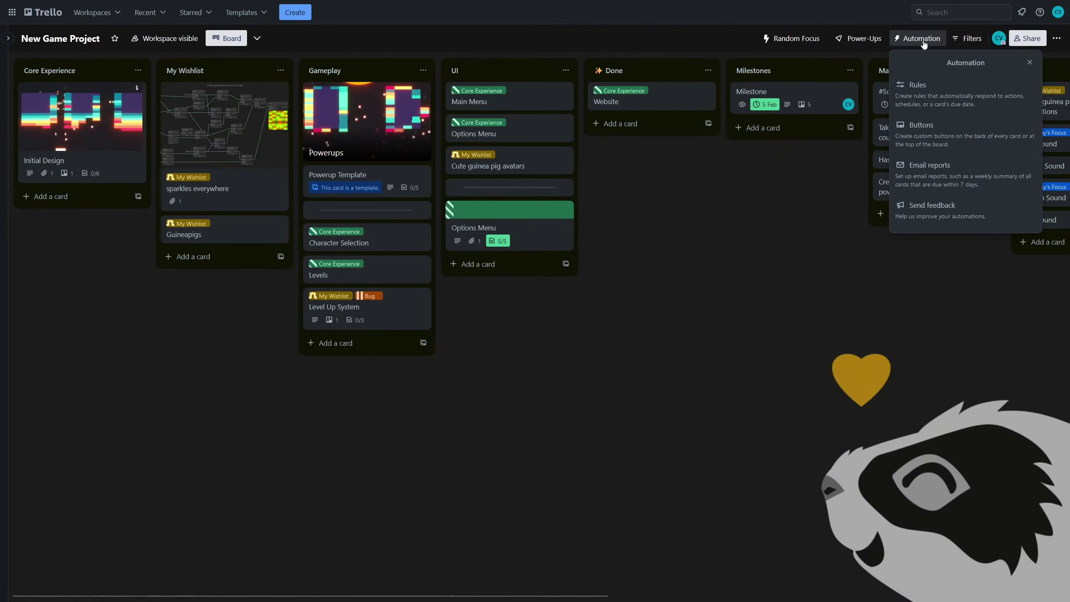
left_click(922, 87)
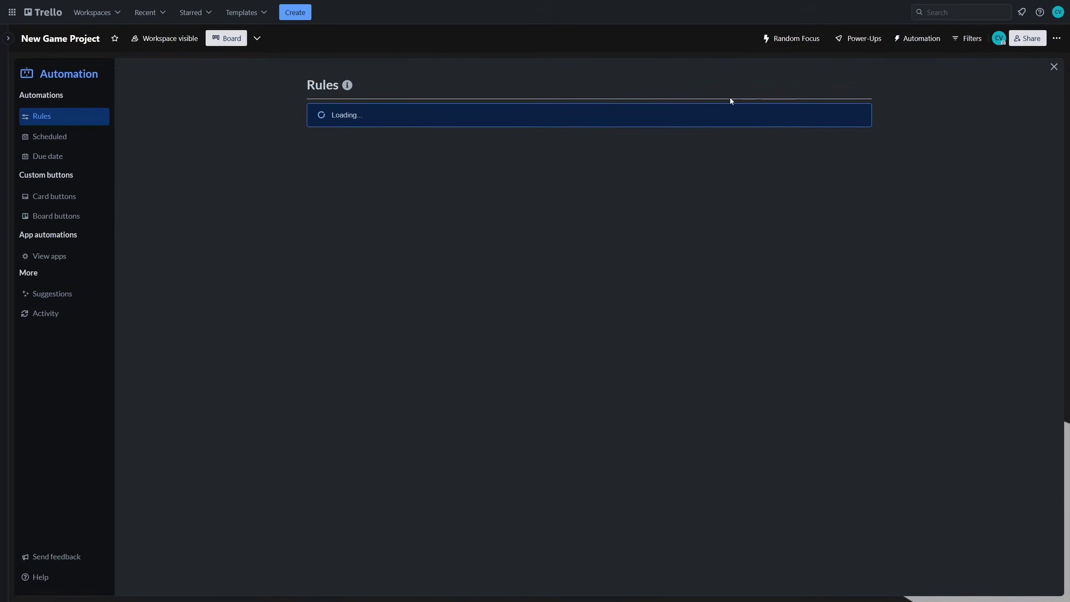
left_click(50, 313)
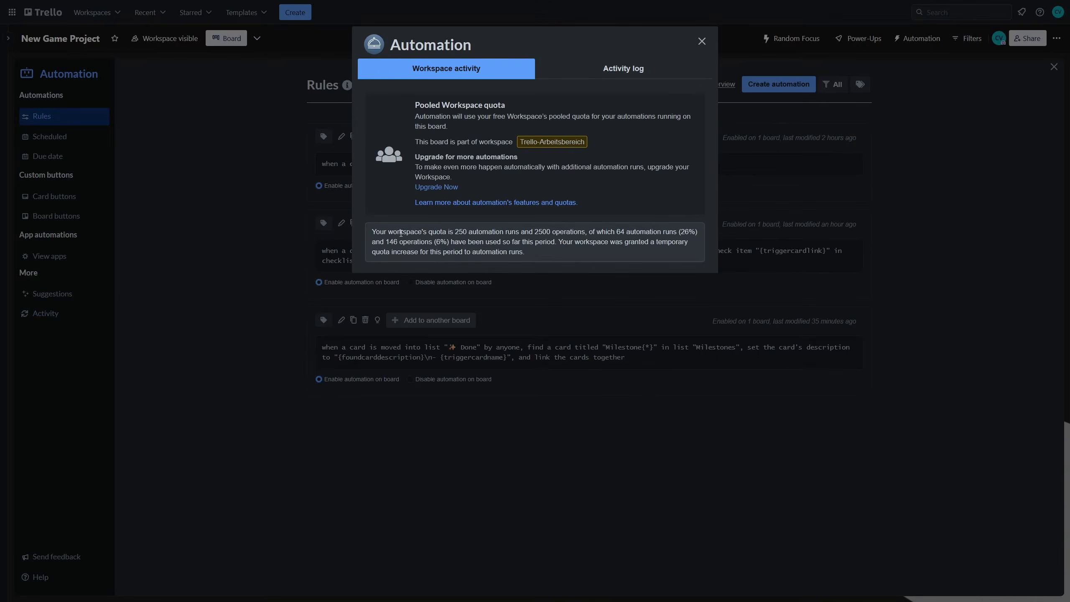
left_click_drag(373, 232, 552, 253)
left_click(543, 256)
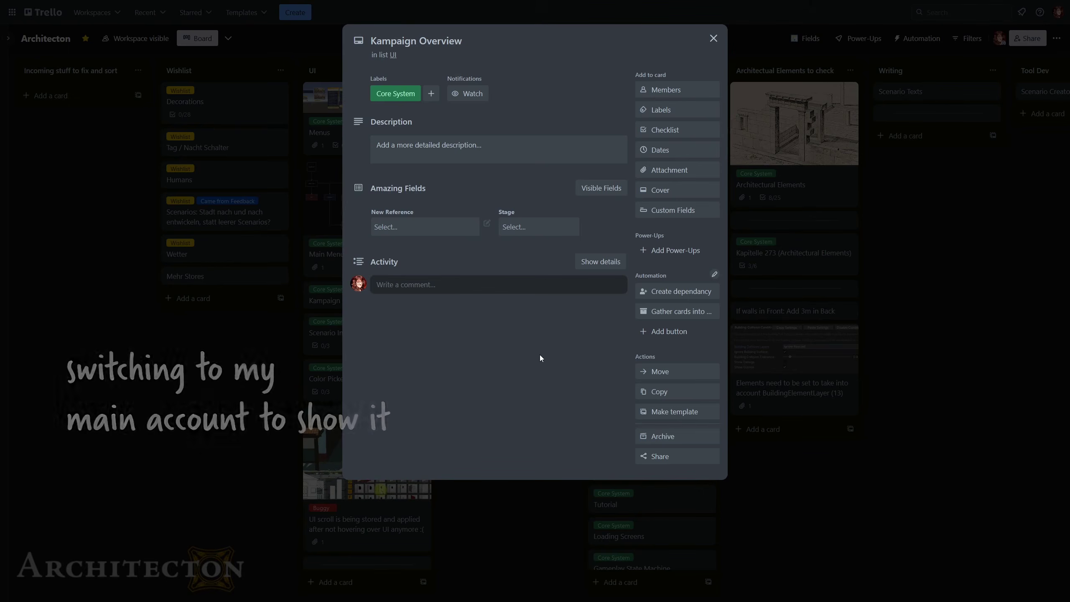
- Add the suggested custom fields Priority, Status, Risk and Effort to the Kampaign Overview card
left_click(680, 211)
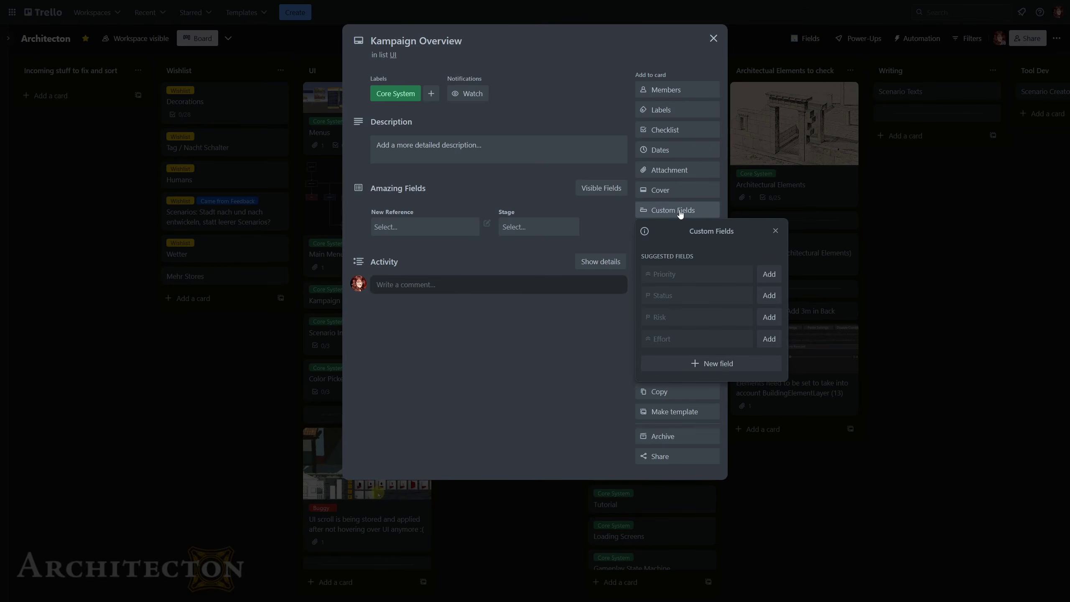
left_click(769, 275)
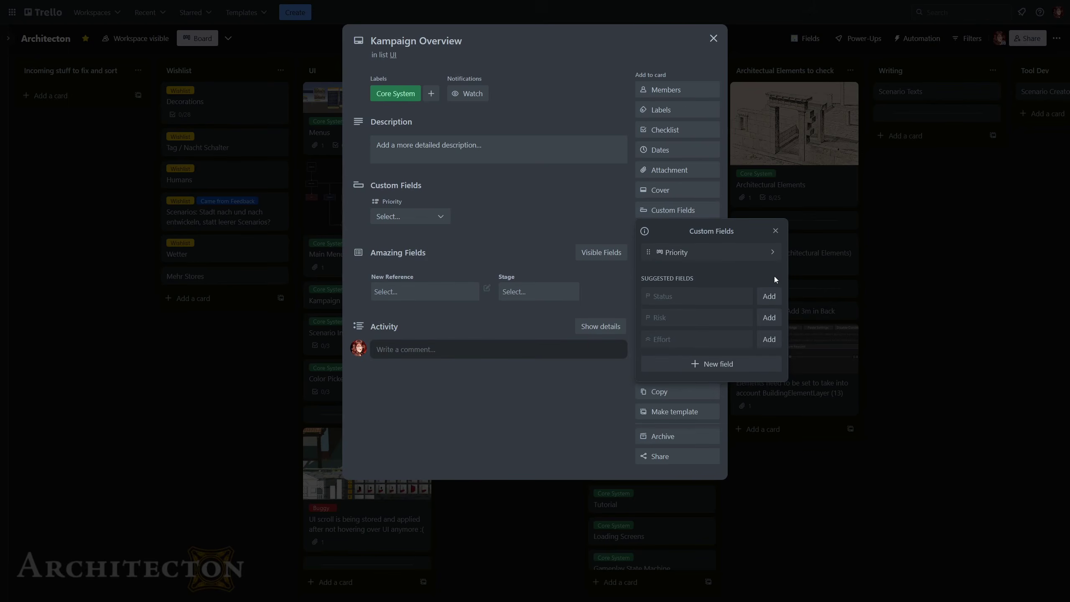
left_click(773, 296)
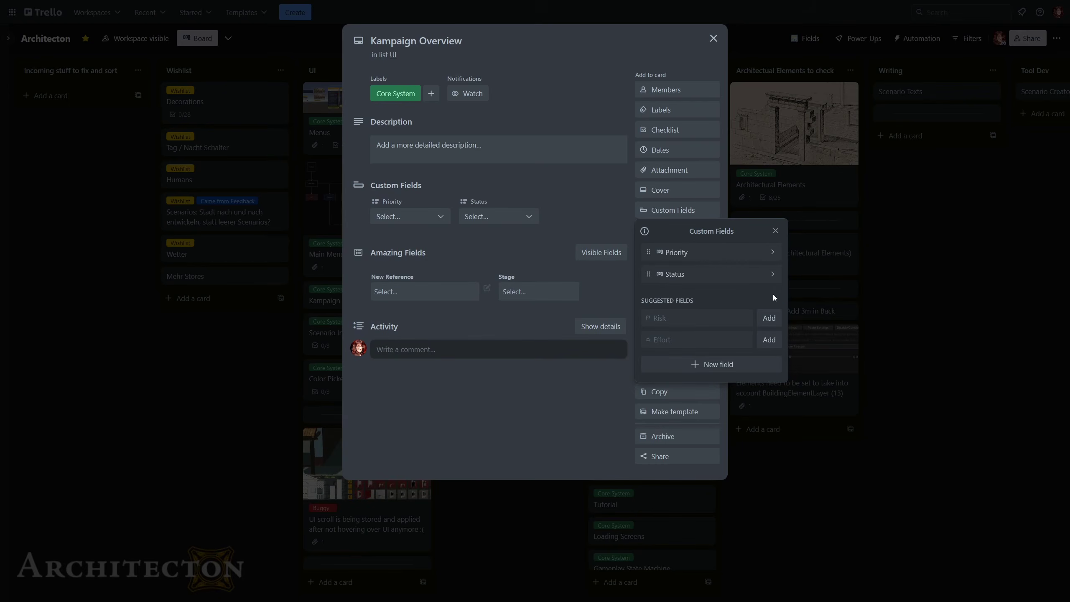
left_click(773, 321)
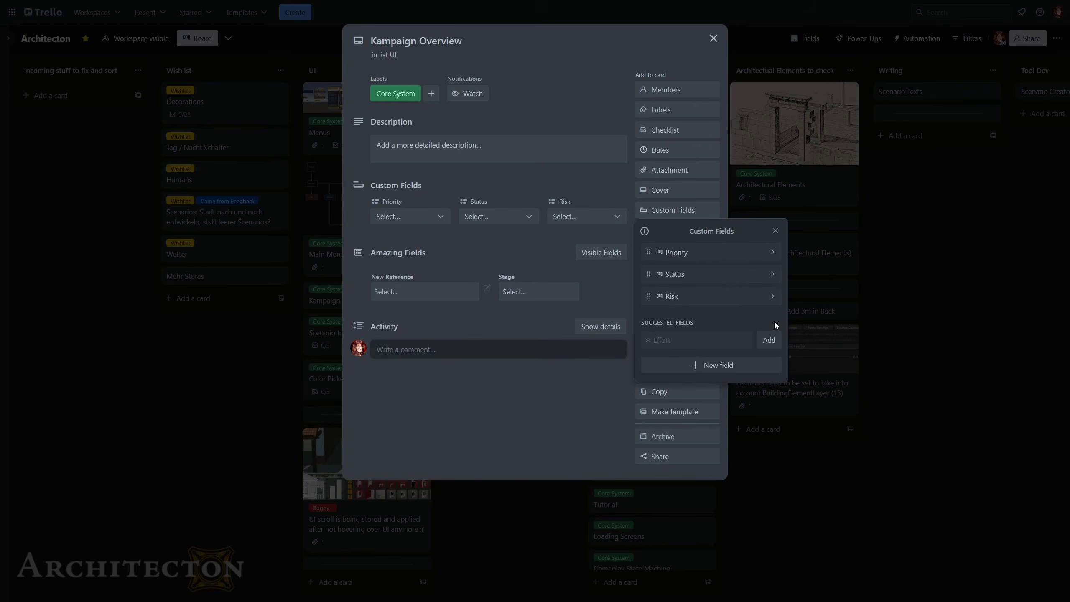
left_click(772, 344)
- Create a Text custom field titled "Thing" that is shown on the front of the card
left_click(706, 344)
left_click(699, 305)
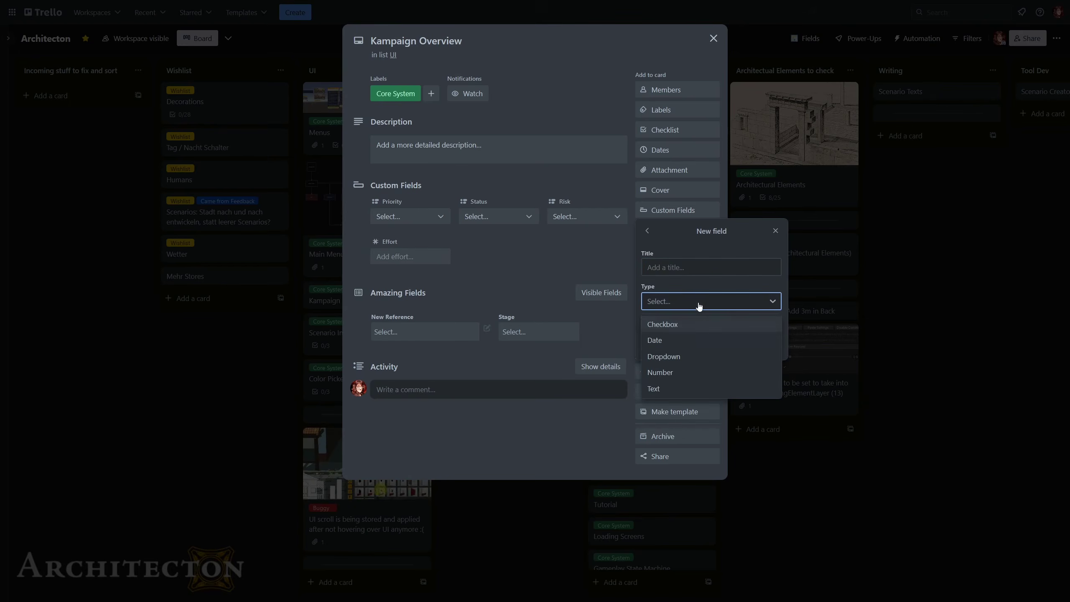
left_click(676, 388)
key("shift+Tab")
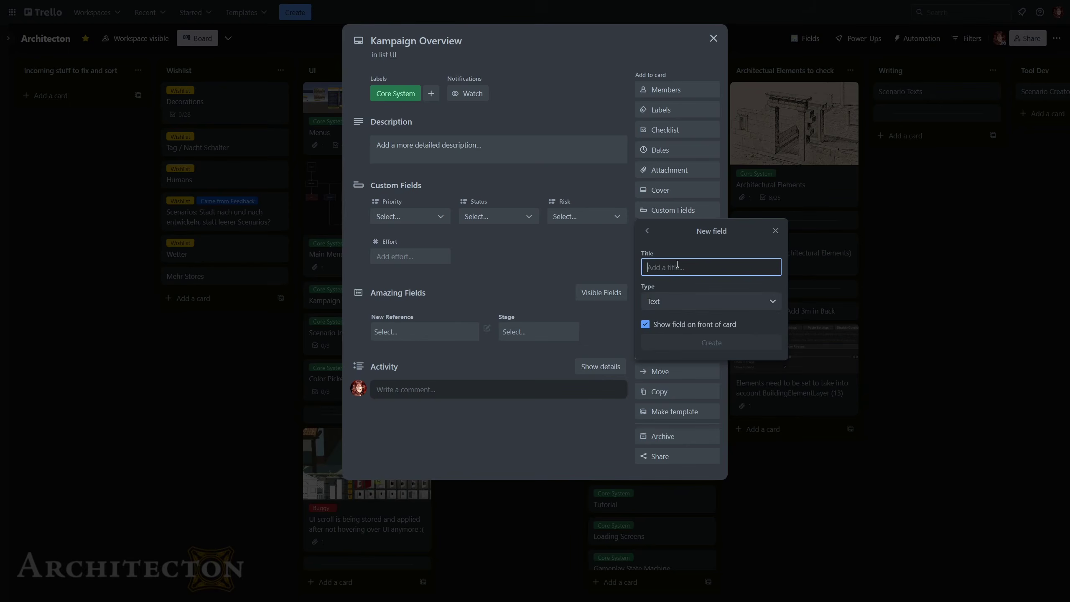
type("Thing")
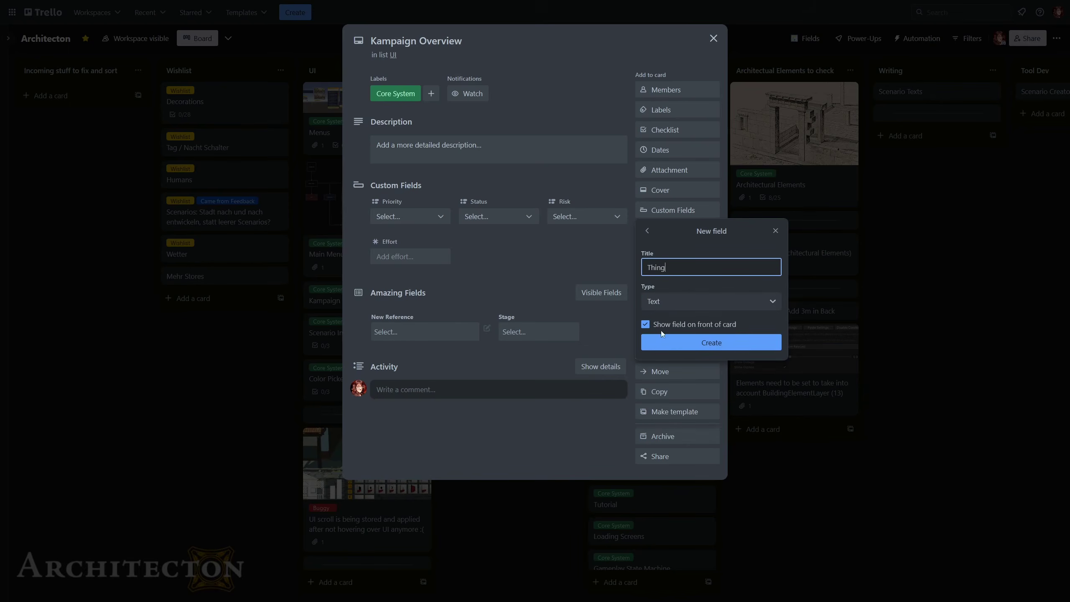
left_click(664, 342)
left_click(583, 267)
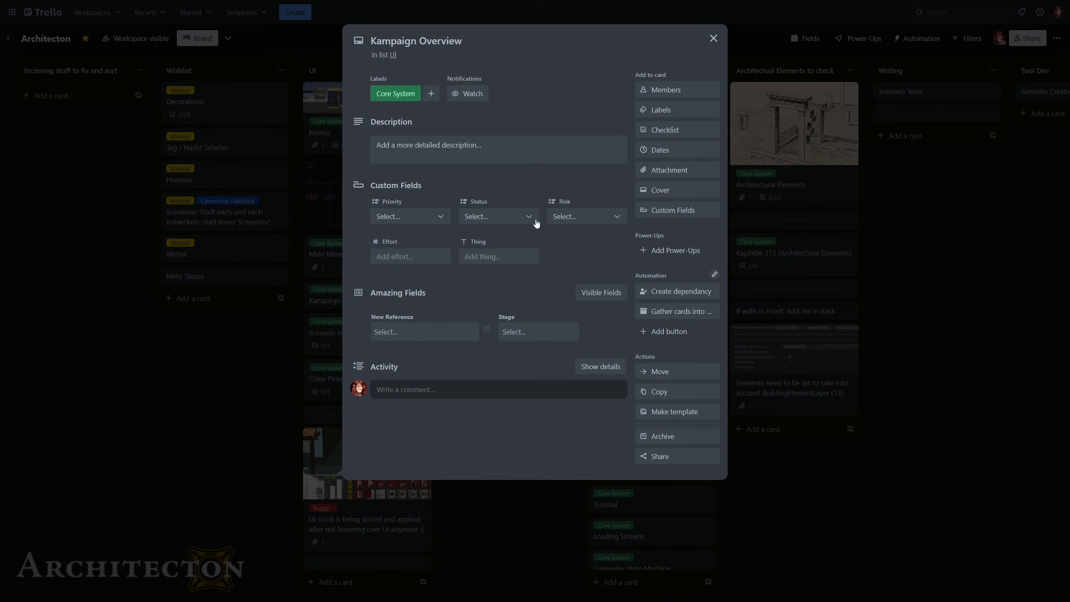
- Set the card's Status to In progress, Priority to Low, Risk to Low and Thing to "asd", and close the card
left_click(523, 217)
left_click(503, 260)
left_click(415, 221)
left_click(410, 286)
left_click(617, 217)
left_click(582, 286)
key("Tab")
left_click(473, 256)
type("asd")
left_click(231, 426)
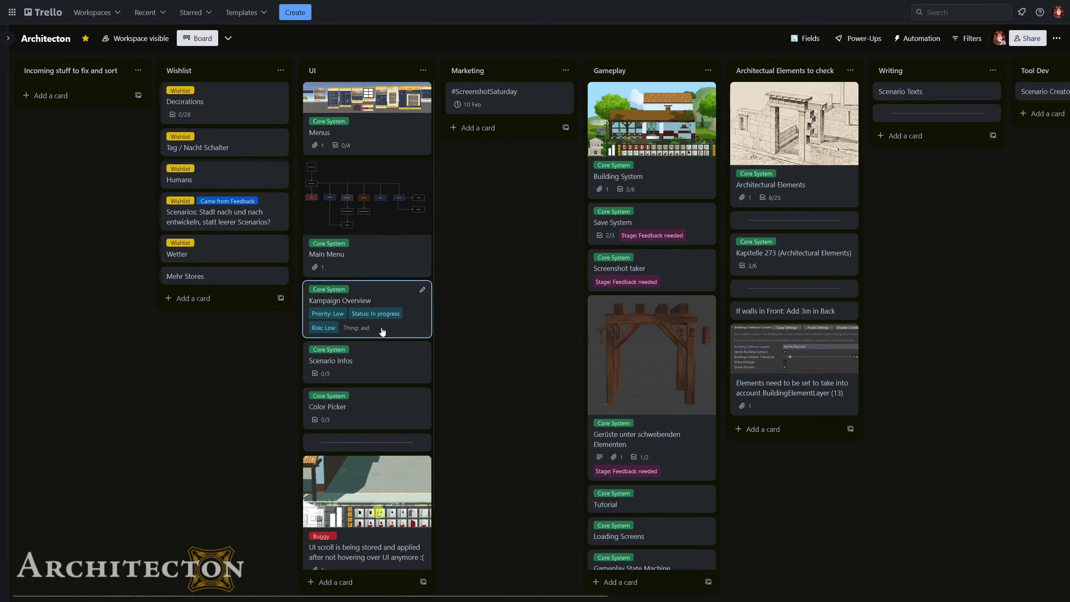
- Reopen the Kampaign Overview card, inspect the options of its Amazing Fields Stage field and close the card
left_click(382, 330)
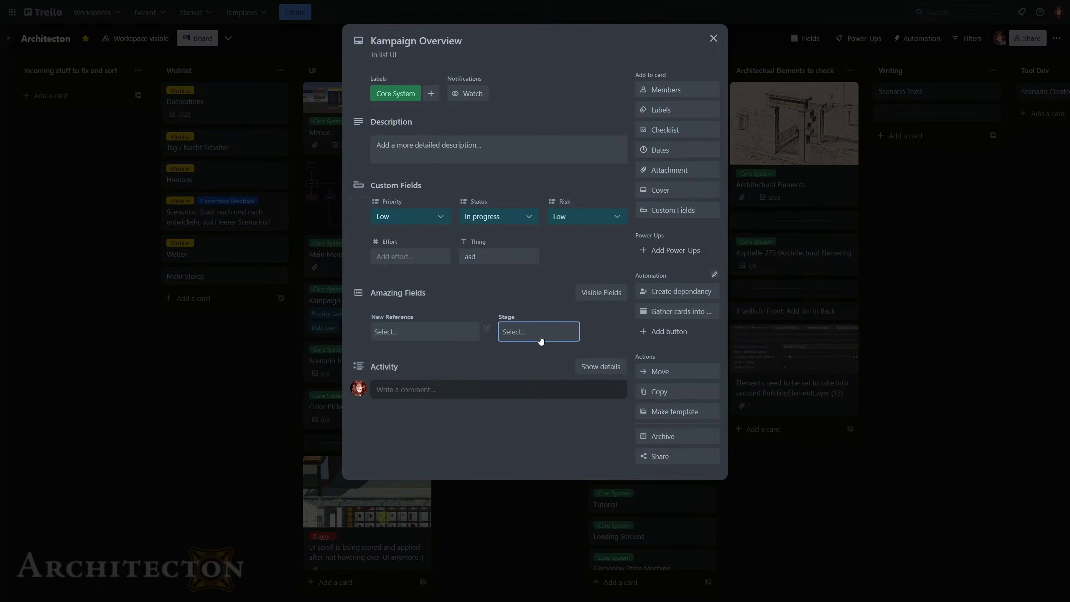
left_click(540, 339)
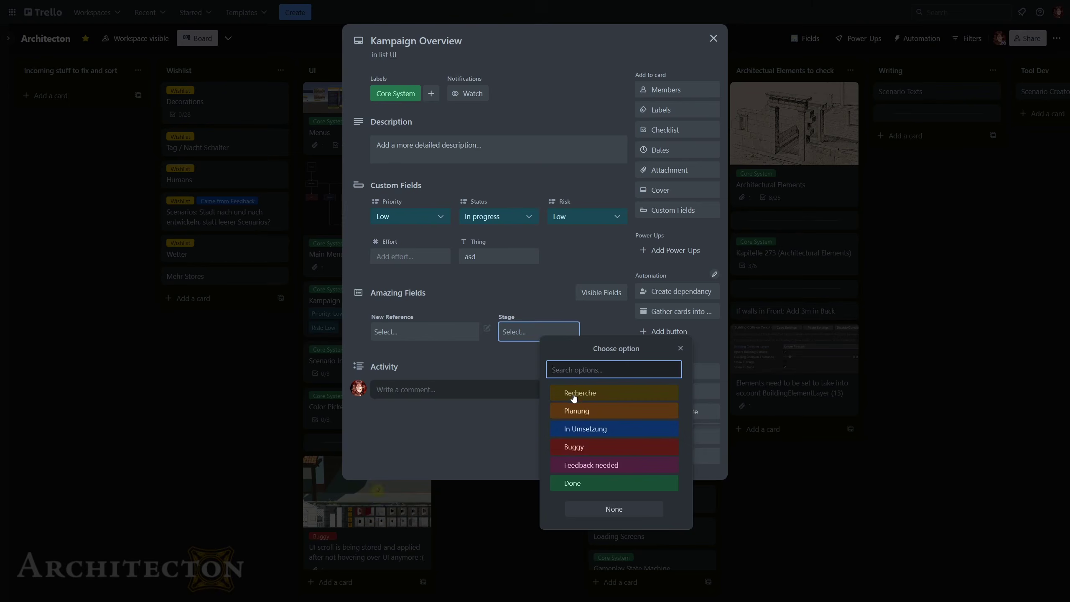
left_click(489, 367)
left_click(954, 179)
- Browse the featured and essential Power-Ups available for the board and view the Read Me Power-Up's details
left_click(859, 38)
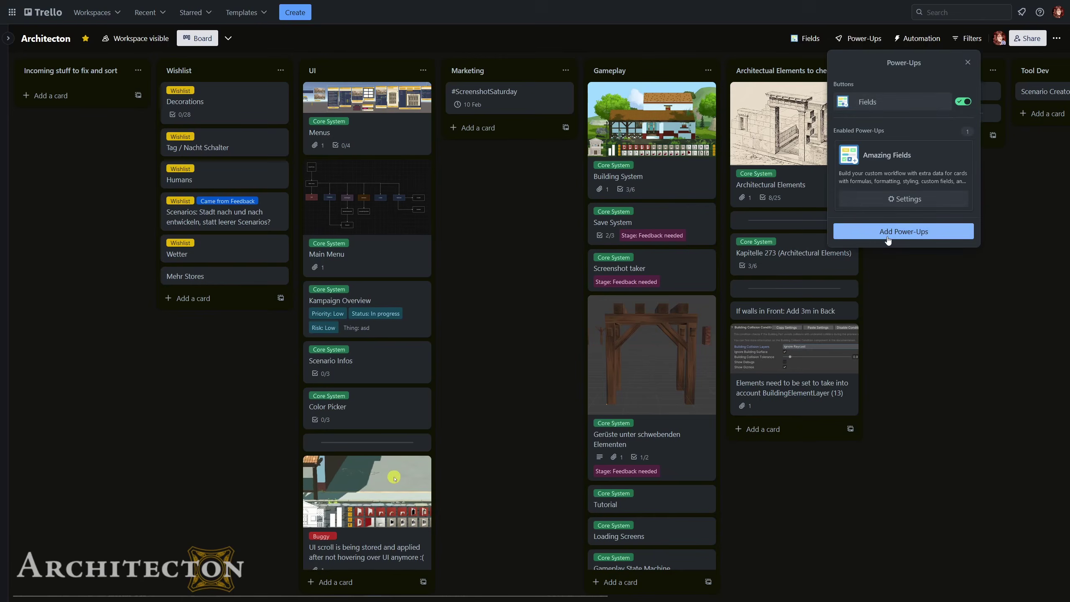
left_click(887, 232)
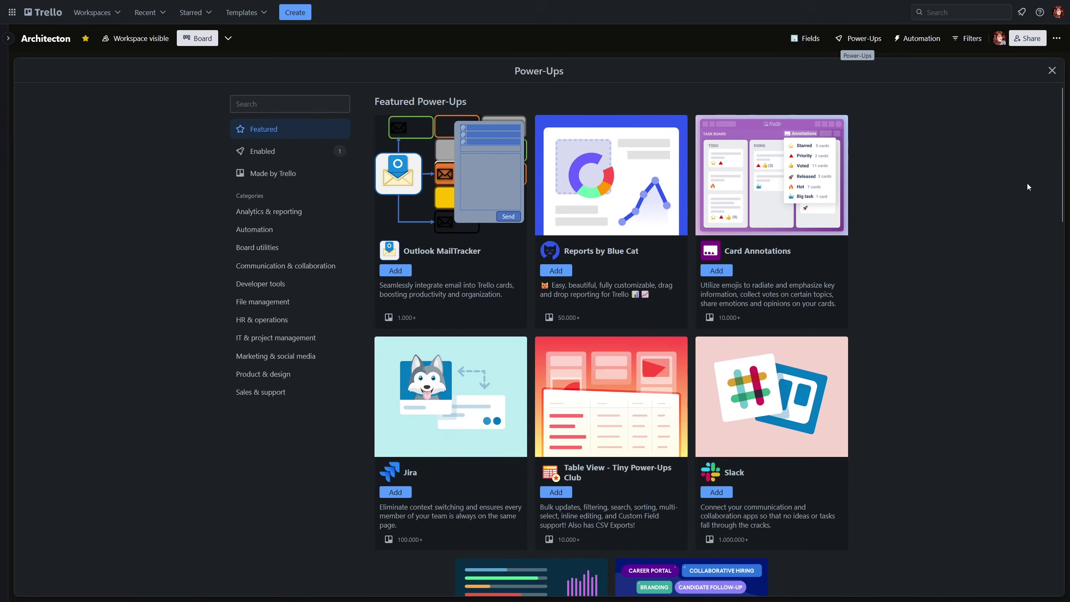
left_click_drag(1060, 187, 1059, 418)
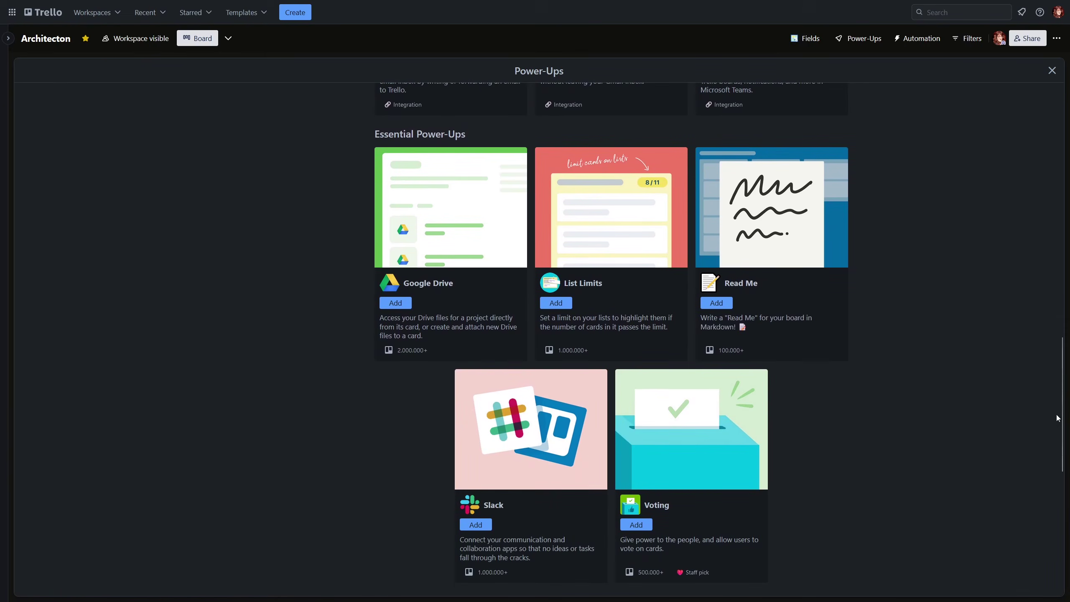
left_click(768, 320)
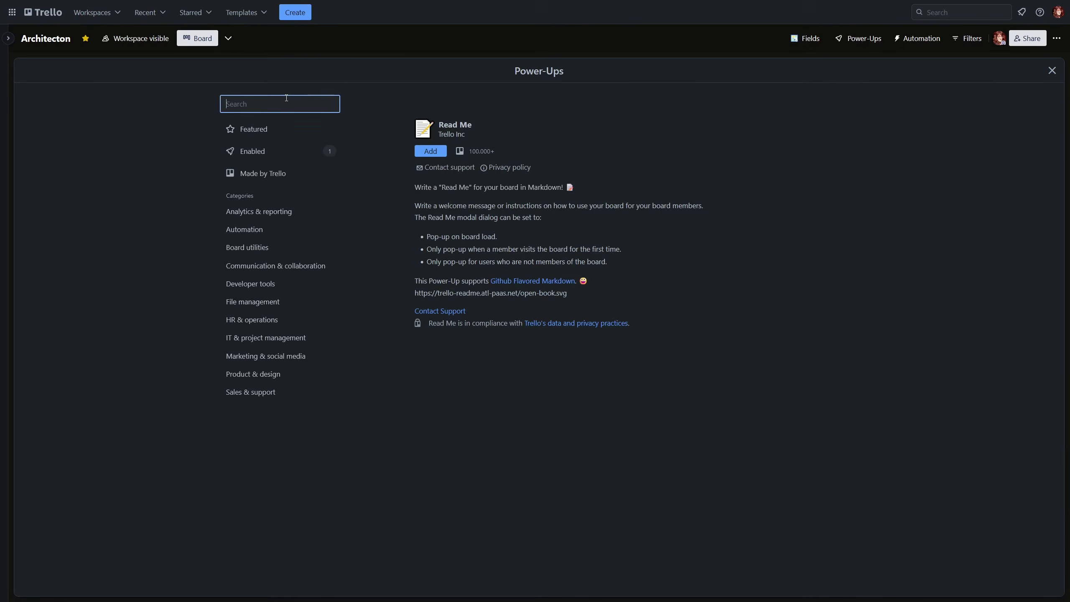
- Search the Power-Ups for "Amazing Fields" and read through its description page
type("Amazing Fields")
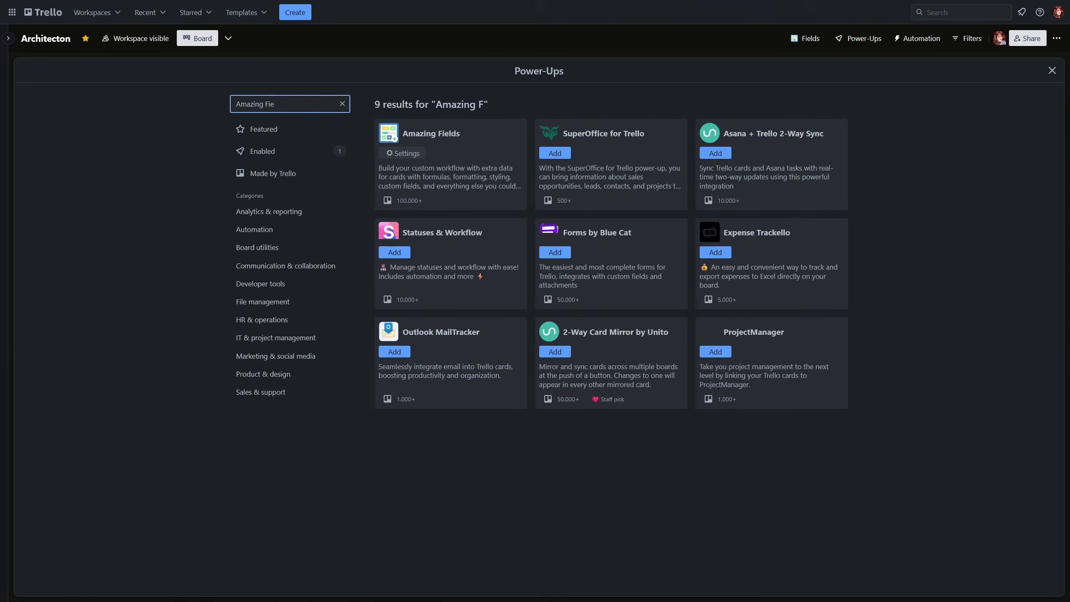
left_click(419, 178)
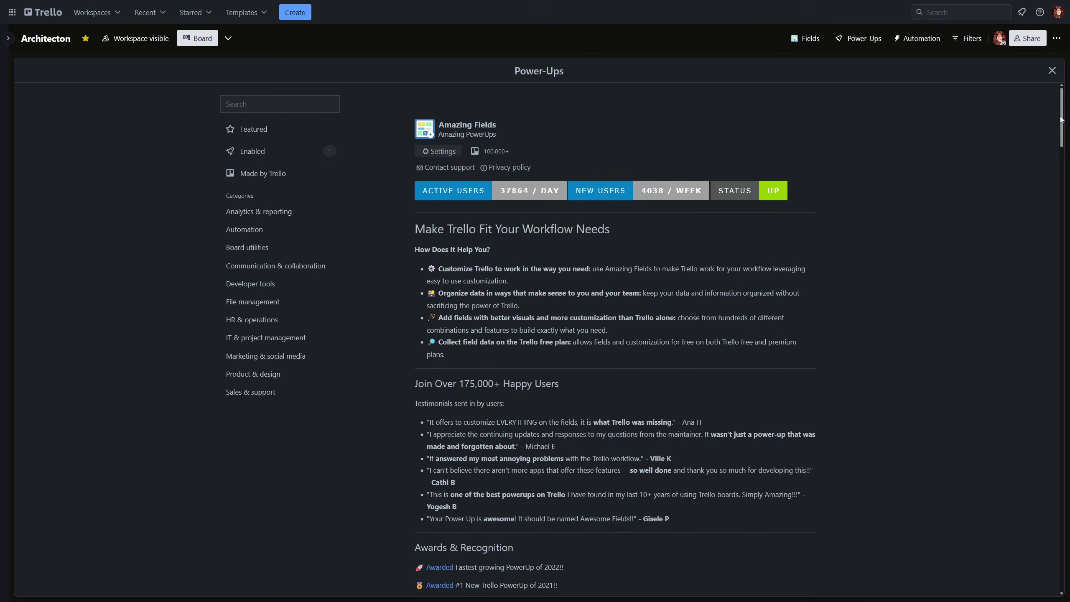
left_click_drag(1061, 119, 1042, 261)
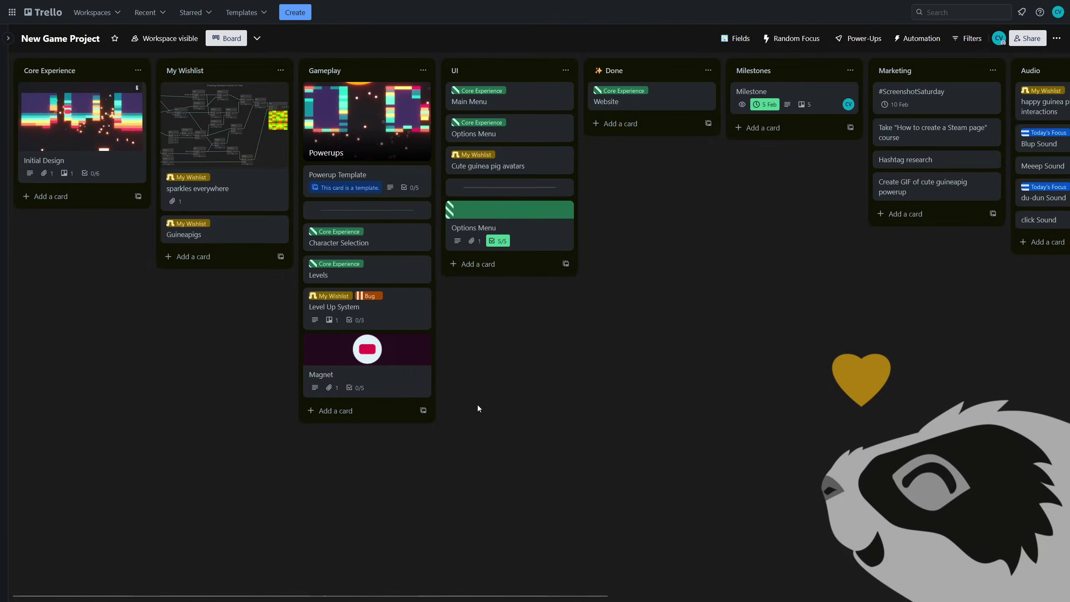
- Open the Amazing Fields configuration from the Magnet card and add a basic Dropdown Field
left_click(404, 351)
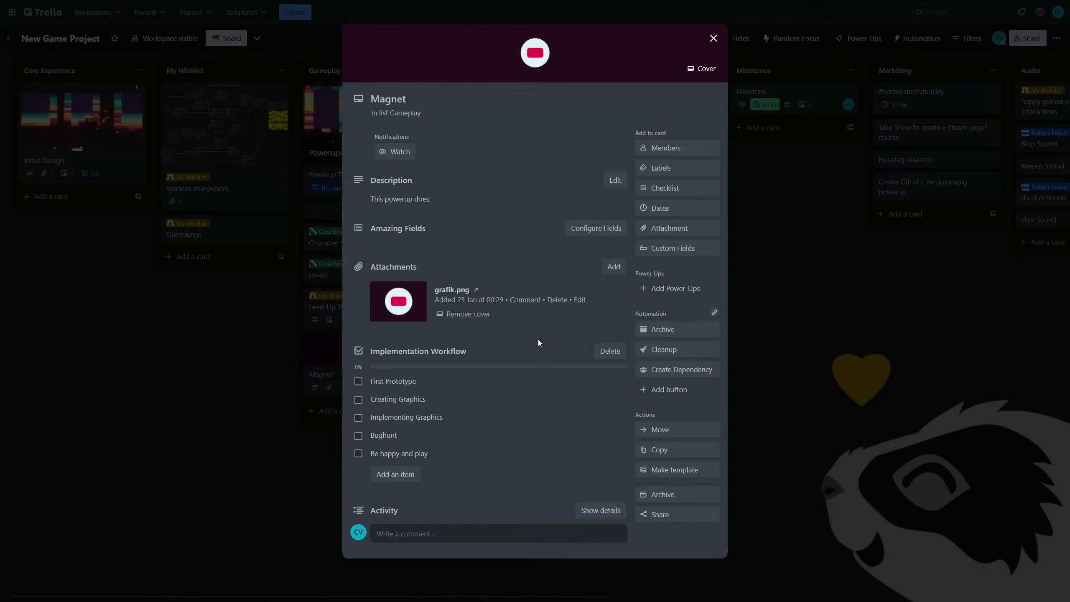
left_click(582, 231)
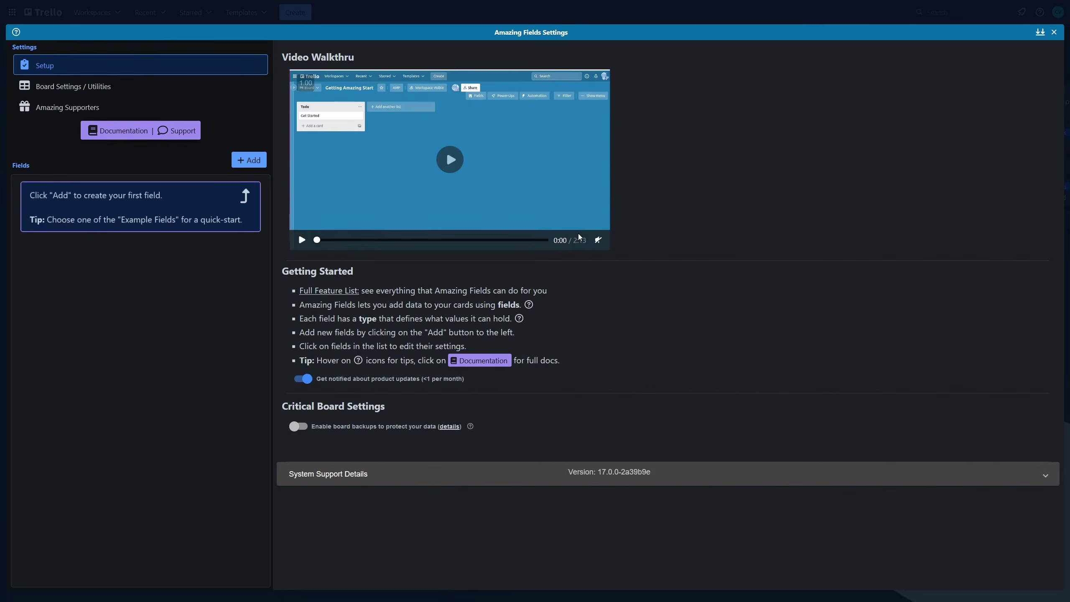
left_click(242, 164)
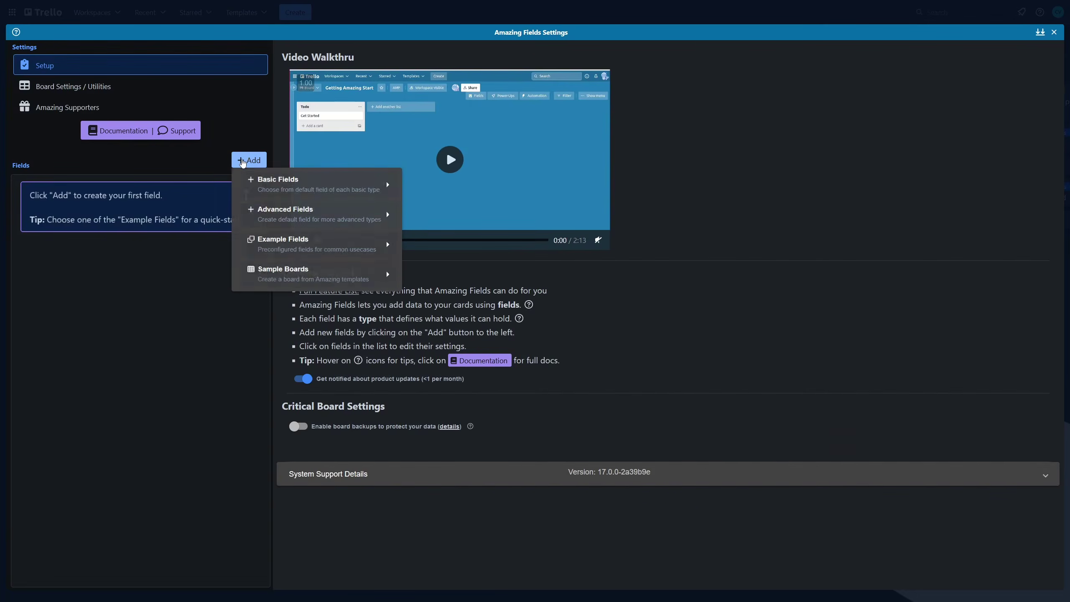
mouse_move(320, 186)
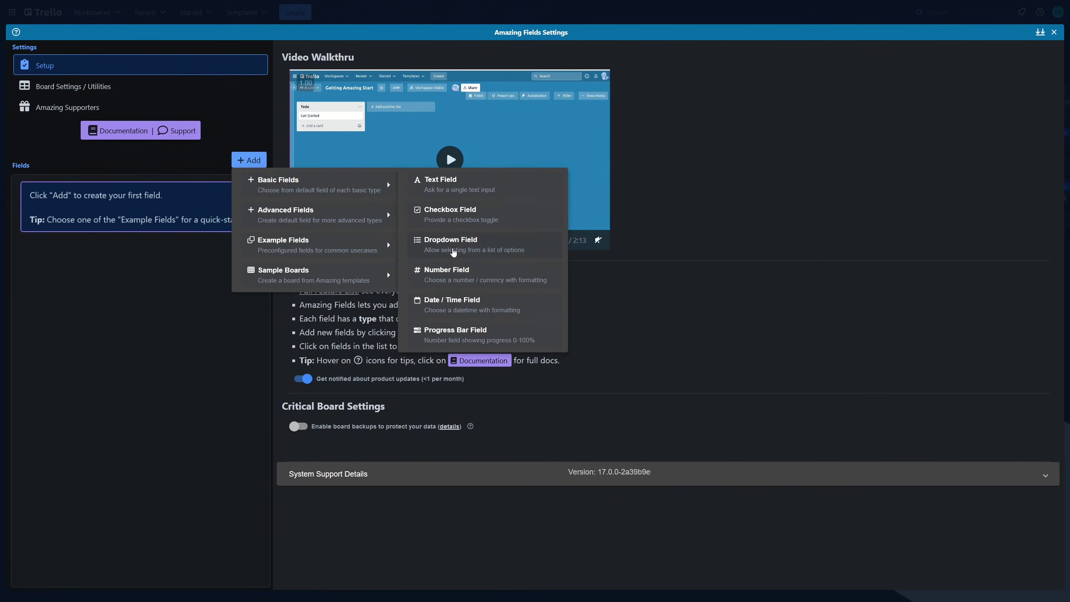
left_click(453, 252)
- Enter the dropdown options Started, Planning Phase, Implementation started, Playtest needed and Complete
left_click(351, 155)
key("Return")
type("Planning Phase")
key("Return")
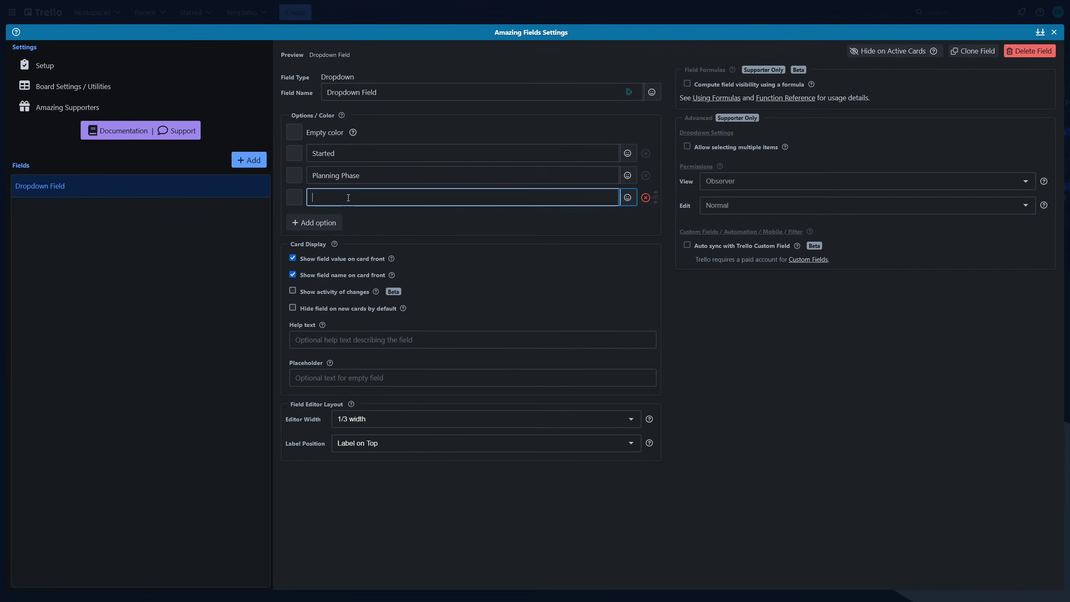
key("Return")
type("Playtest needed")
key("Return")
type("Complete")
left_click(388, 272)
- Color the options green for Started, yellow for Planning Phase, orange for Implementation started, red for Playtest needed and teal for Complete, and close the settings
left_click(294, 153)
left_click(304, 197)
left_click(294, 198)
left_click(352, 242)
left_click(294, 219)
left_click(303, 286)
left_click(294, 241)
left_click(328, 334)
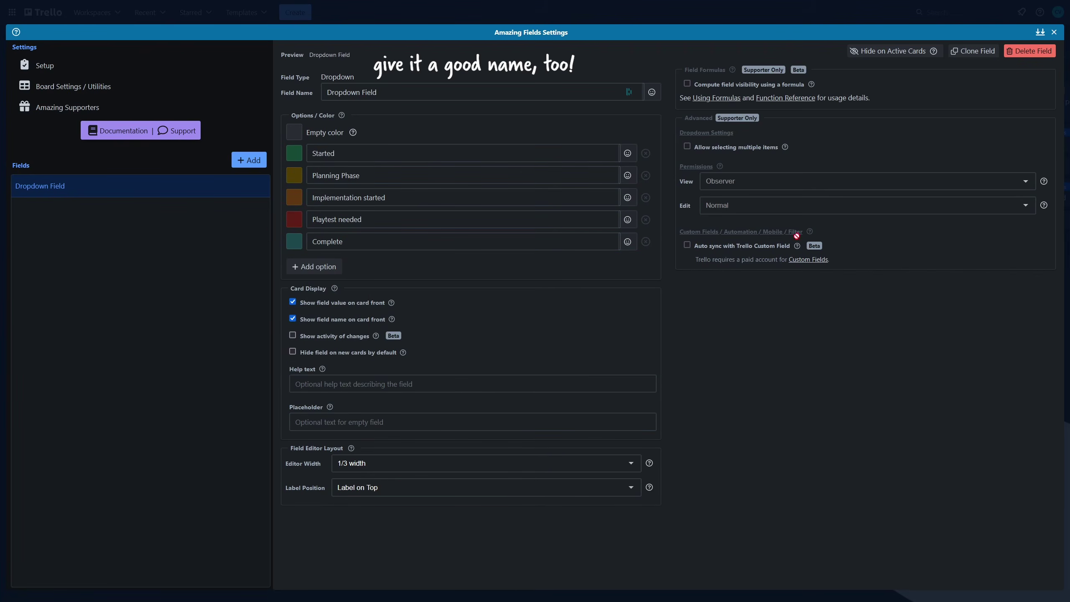
left_click(1055, 32)
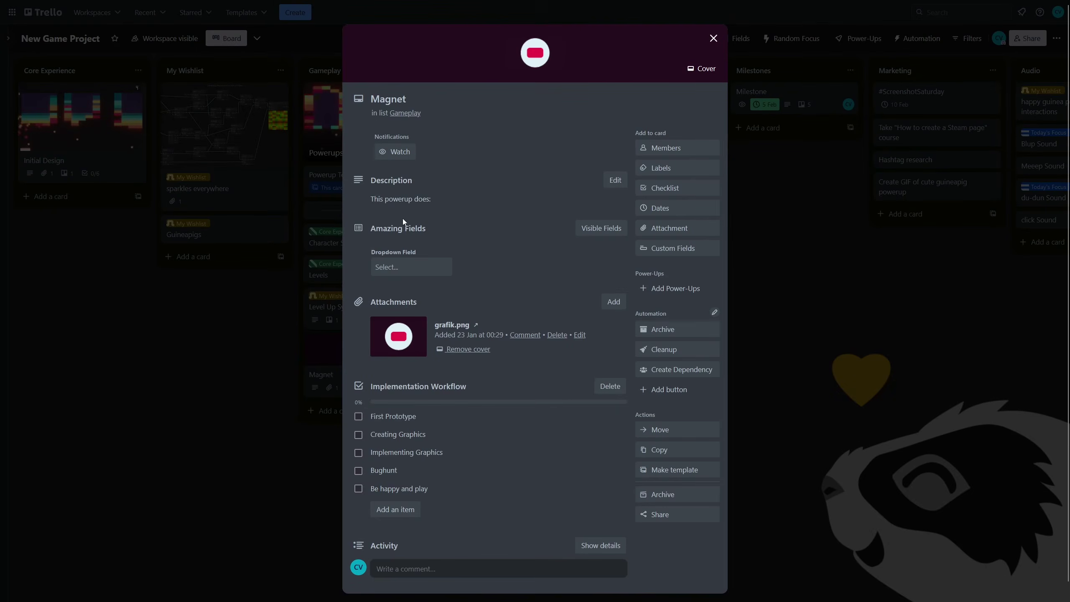
- Set the Magnet card's Dropdown Field to Playtest needed and close the card
left_click(408, 274)
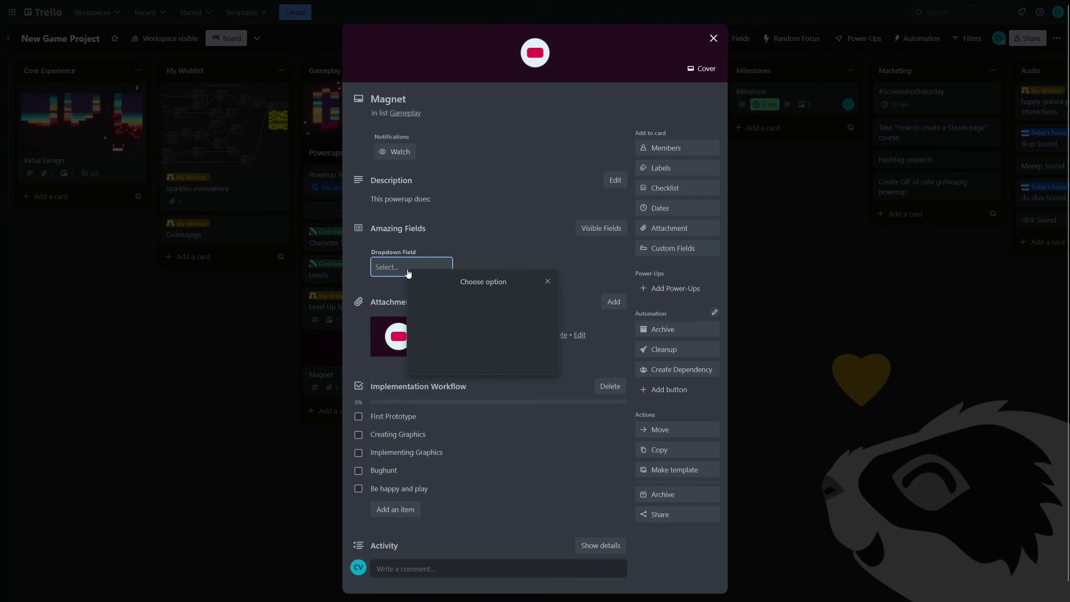
left_click(467, 384)
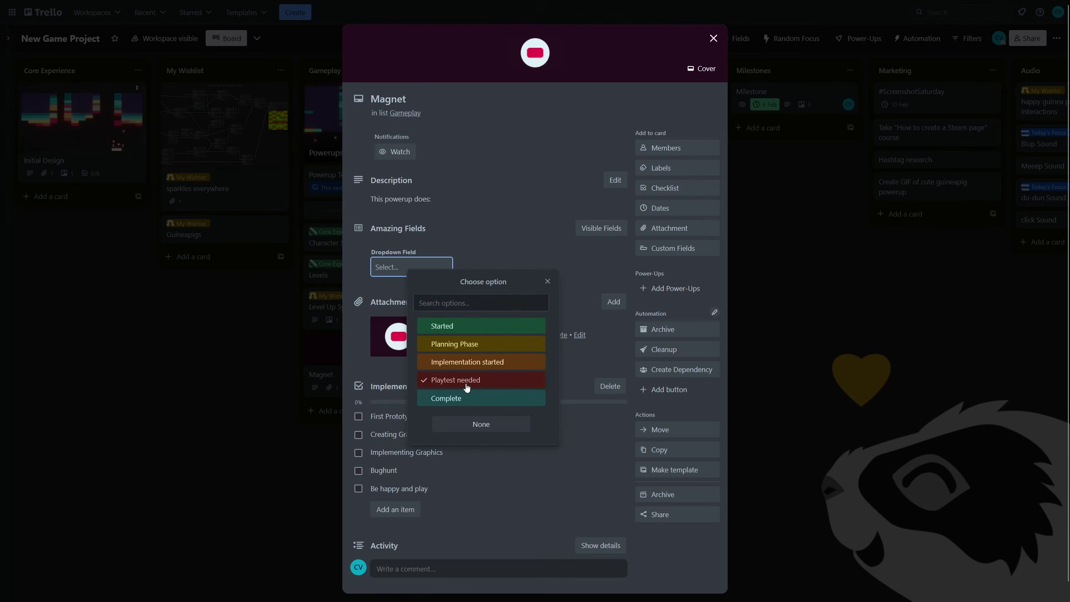
left_click(275, 410)
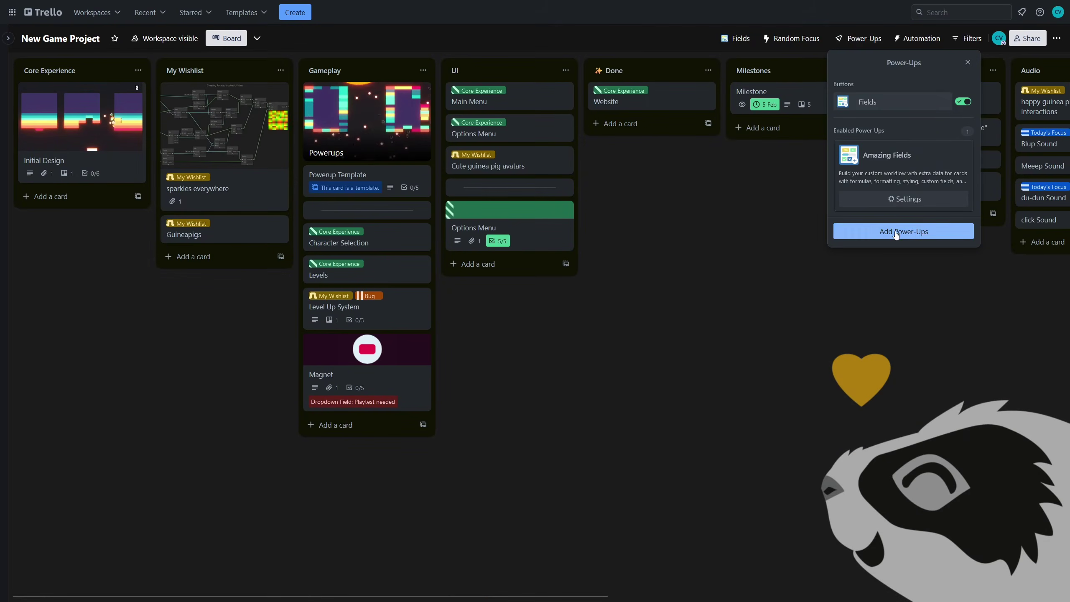
- Find the List Limits Power-Up, add it to the board and return to the board
left_click(896, 233)
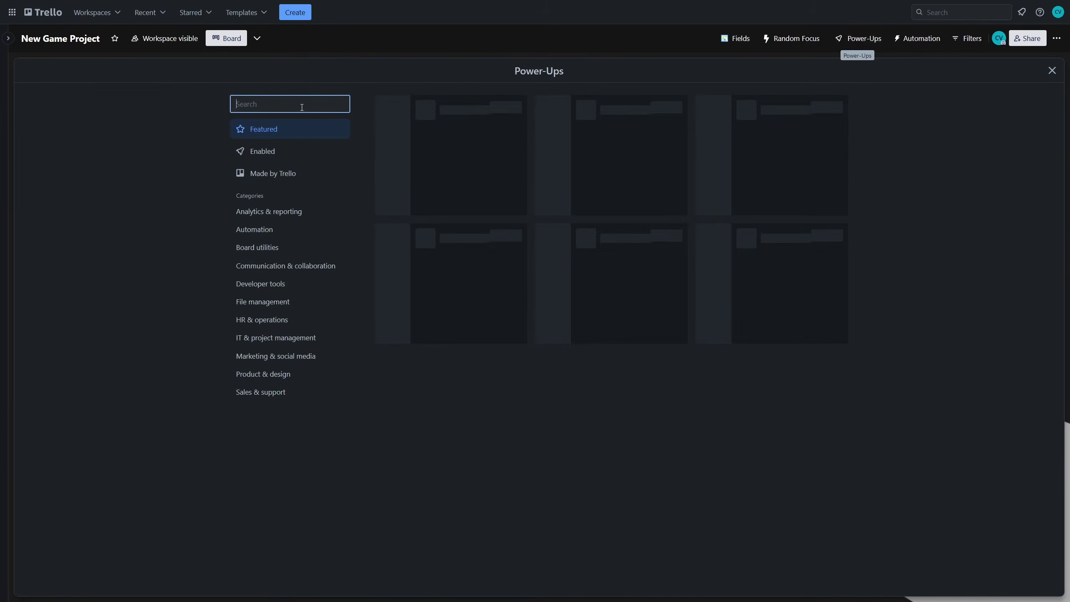
type("List Limit")
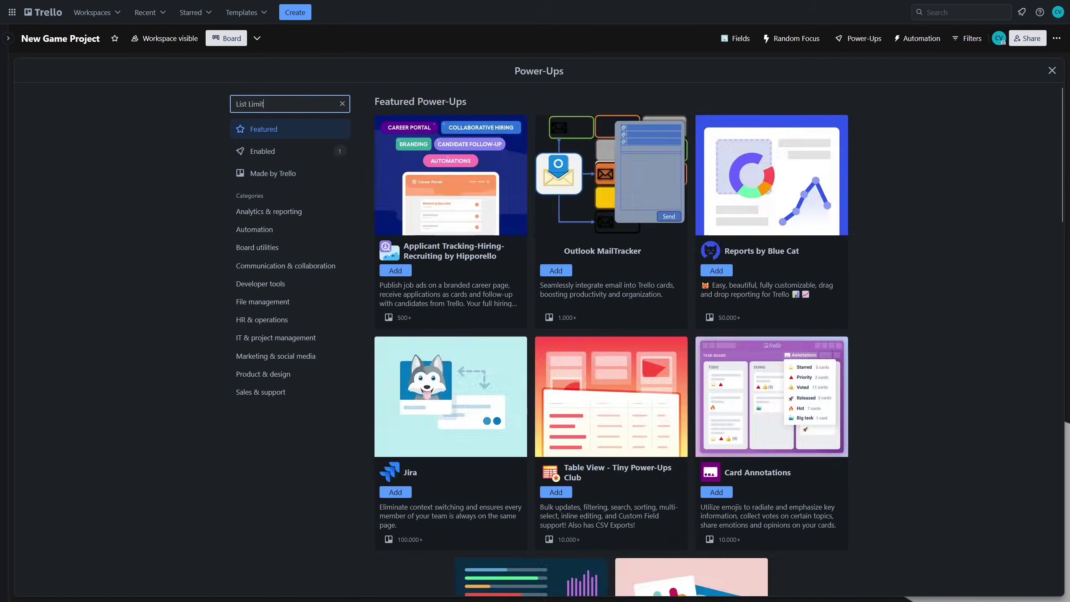
left_click(458, 182)
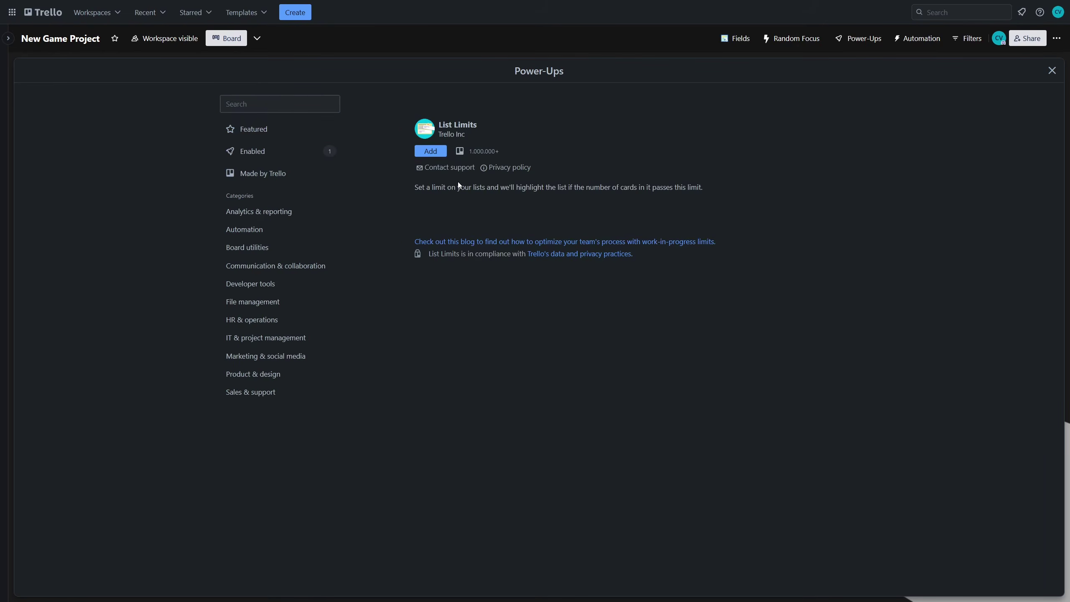
key("Escape")
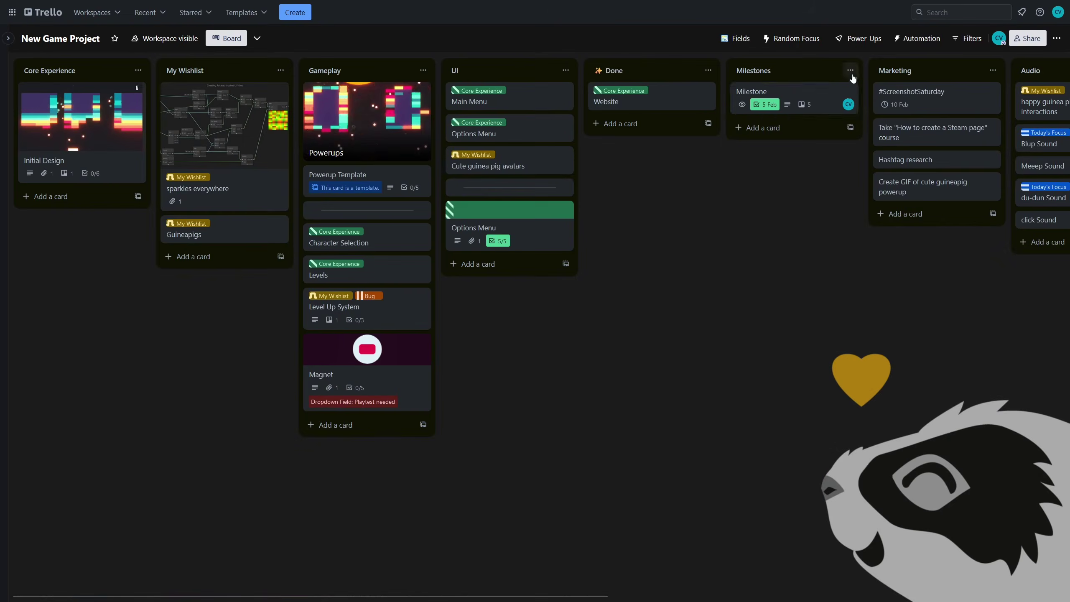
- Set the card limit of the Milestones list to 3
left_click(850, 70)
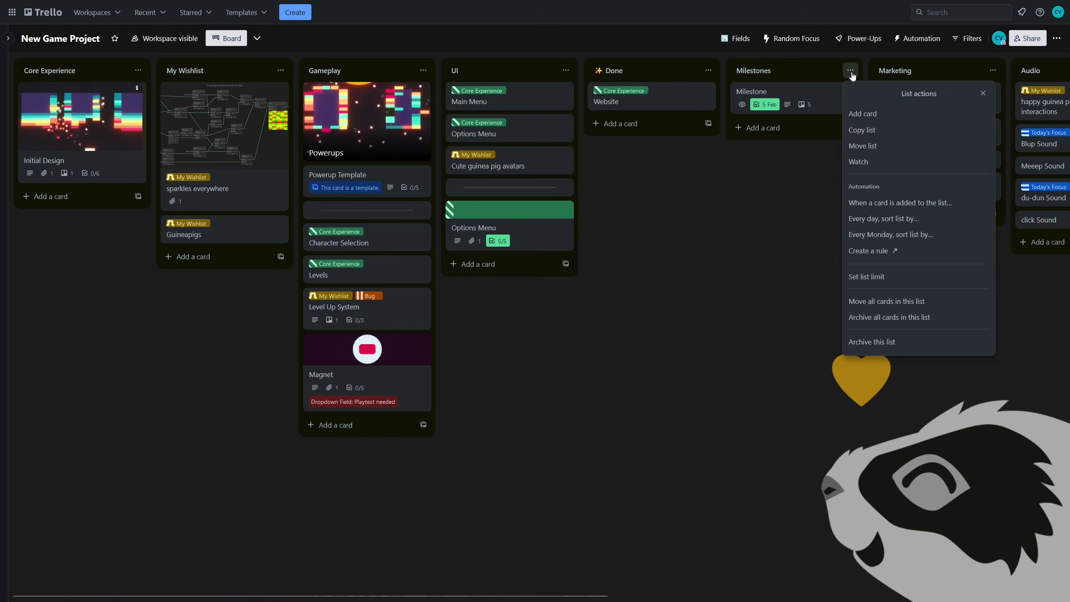
left_click(866, 277)
type("3")
key("Return")
- Move the cards "Create GIF of cute guineapig powerup" and "Hashtag research" from the Marketing list to the Milestones list
left_click_drag(919, 187, 798, 127)
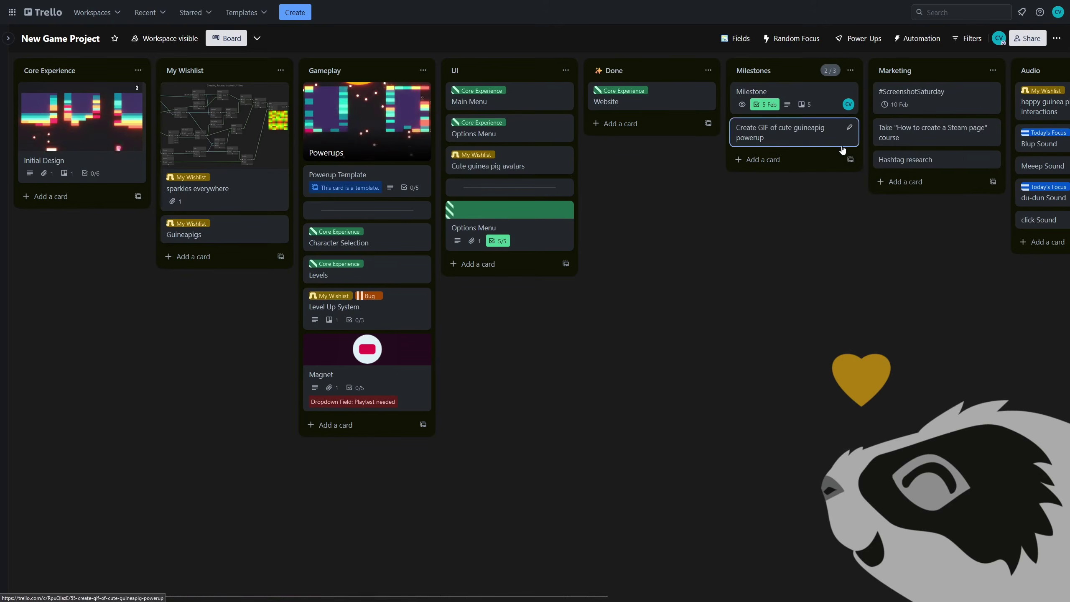
left_click_drag(926, 159, 794, 166)
mouse_move(937, 135)
left_mouse_down()
mouse_move(791, 177)
mouse_move(925, 137)
left_mouse_up()
- Search the Power-Ups for Github, read through the GitHub Power-Up's description and example images, and close the directory
left_click(868, 40)
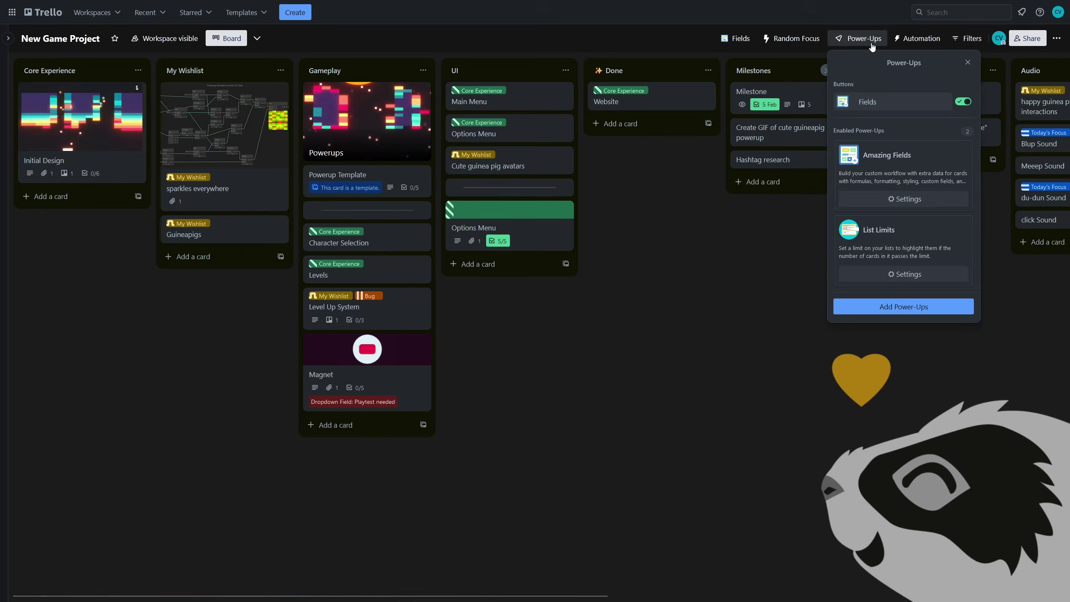
left_click(890, 307)
left_click(280, 105)
type("Github")
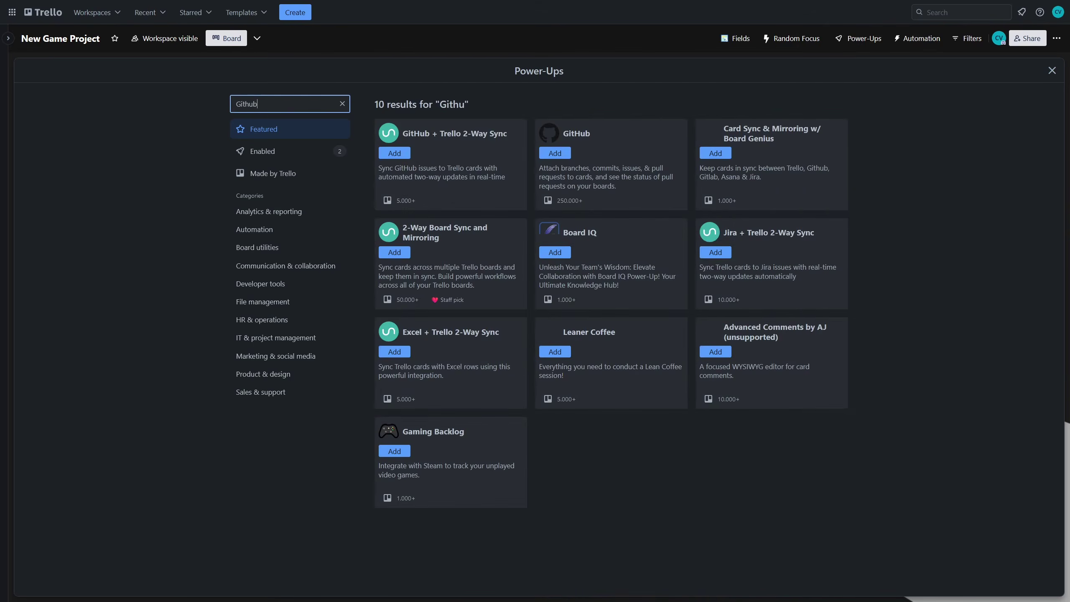
left_click(601, 173)
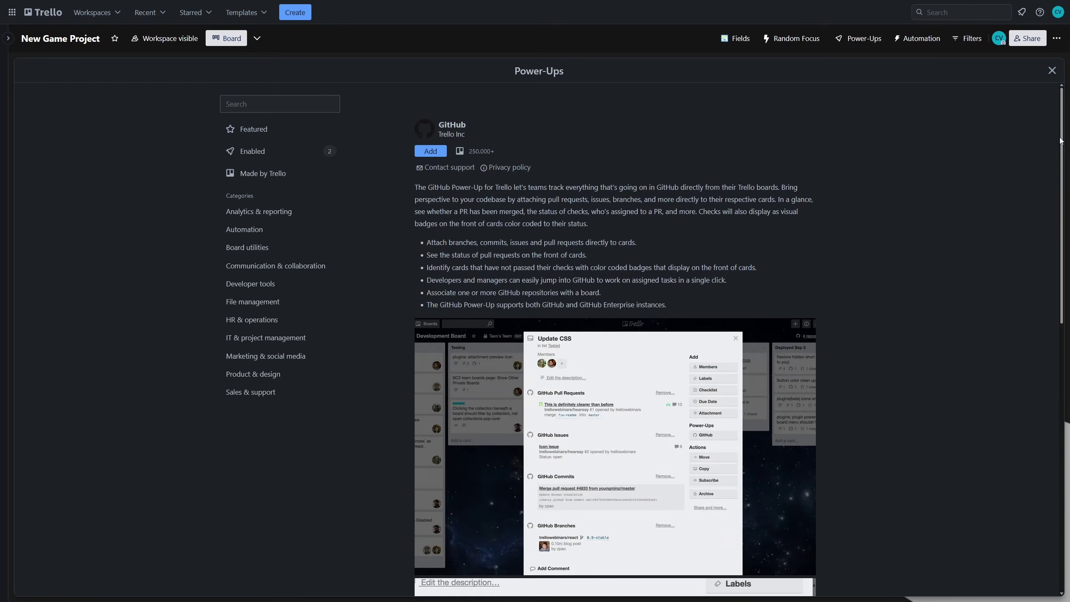
left_click_drag(1060, 141, 1046, 414)
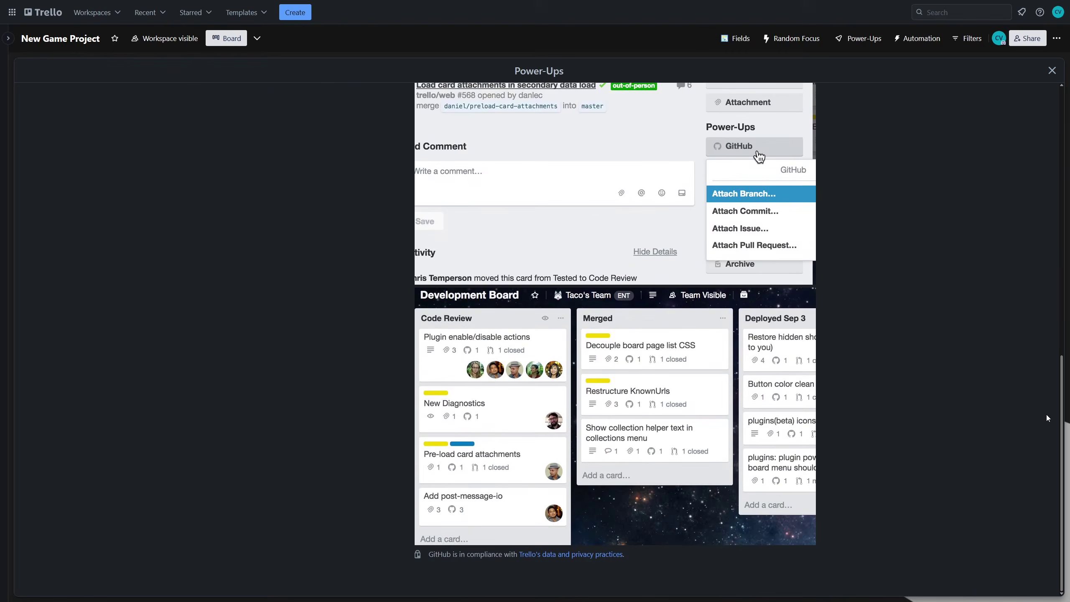
key("Escape")
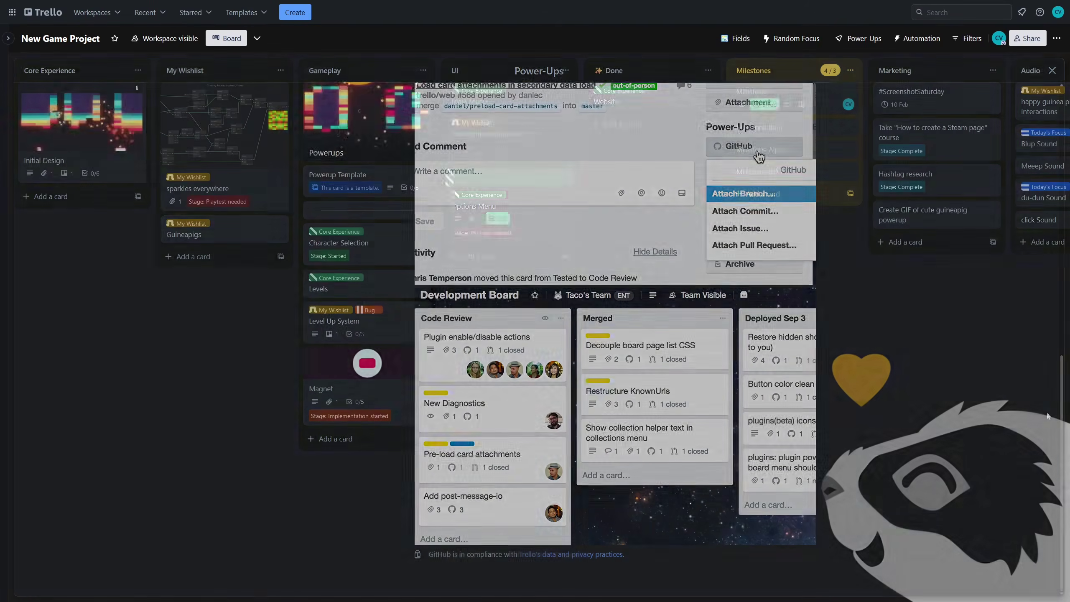